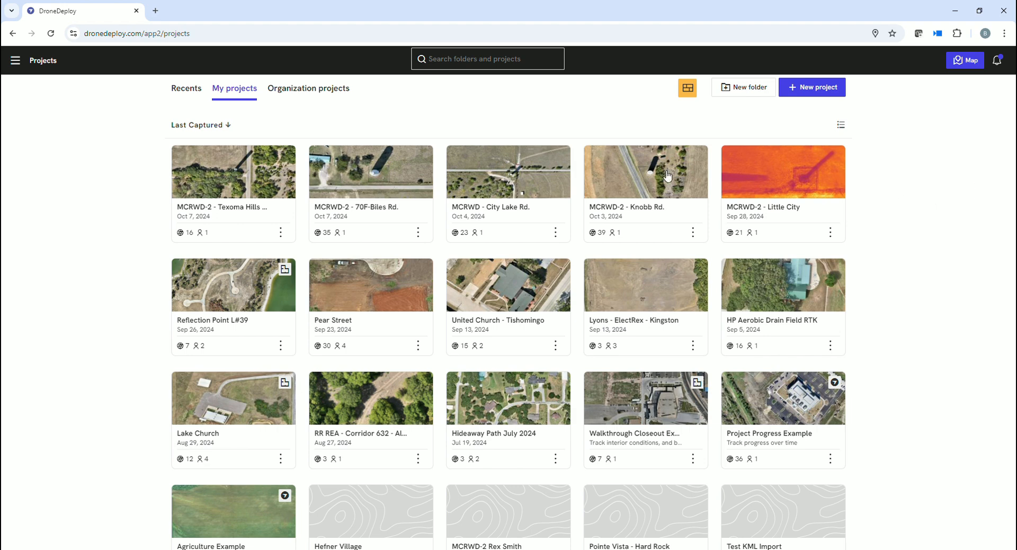
Open the MCRWD - City Lake Rd. project and hide its Map layer to expose the satellite base map
left_click(522, 171)
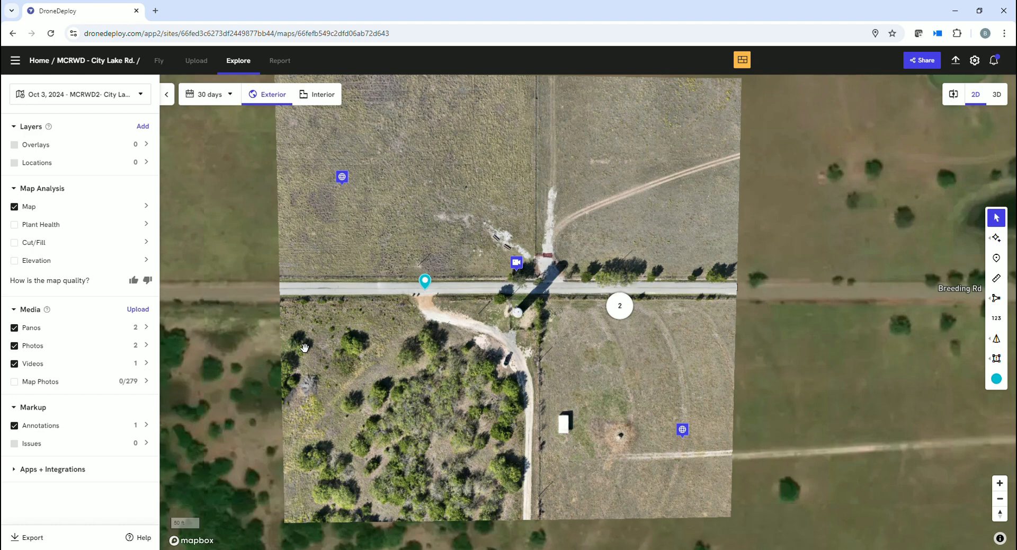
left_click_drag(805, 276, 801, 306)
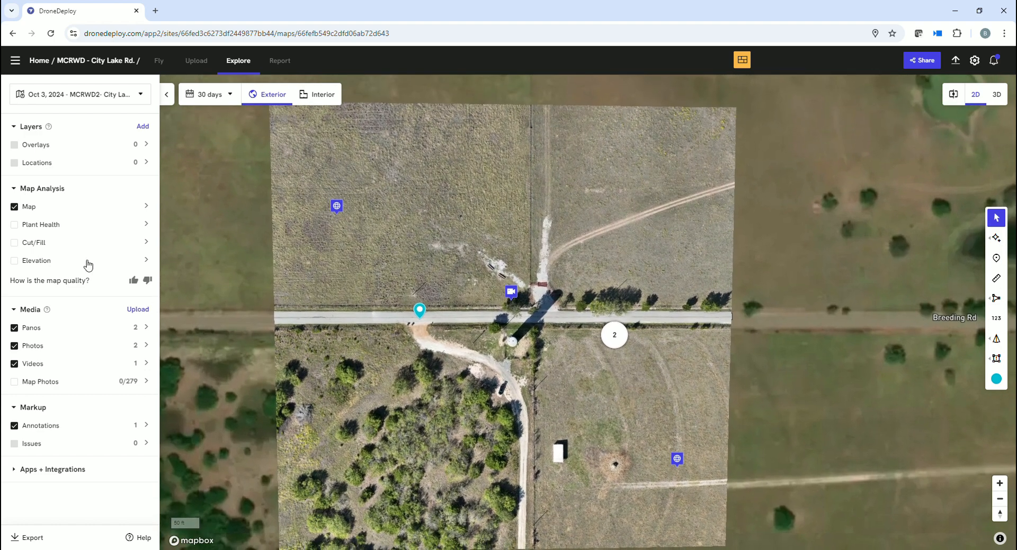
left_click(14, 207)
left_click_drag(429, 320, 485, 279)
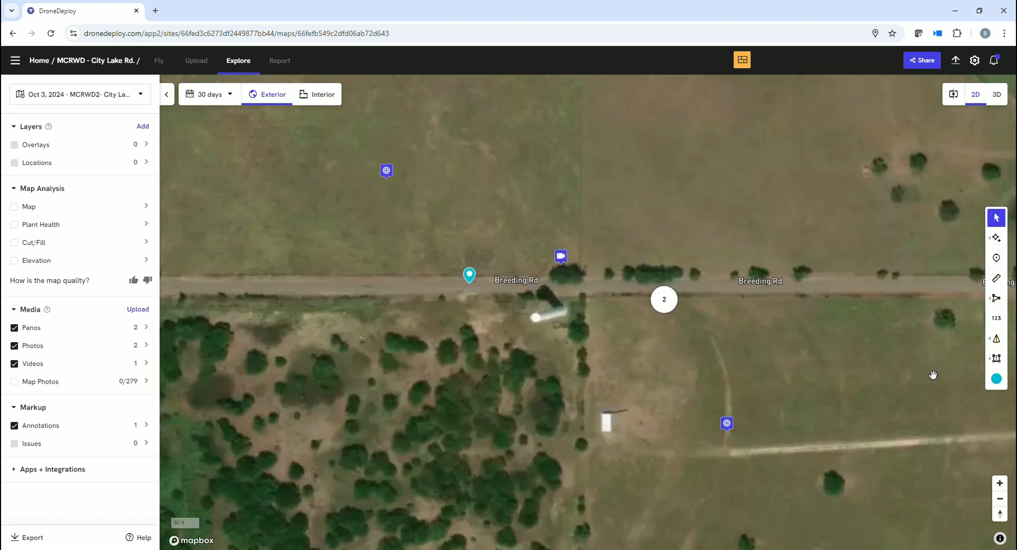
left_click(999, 500)
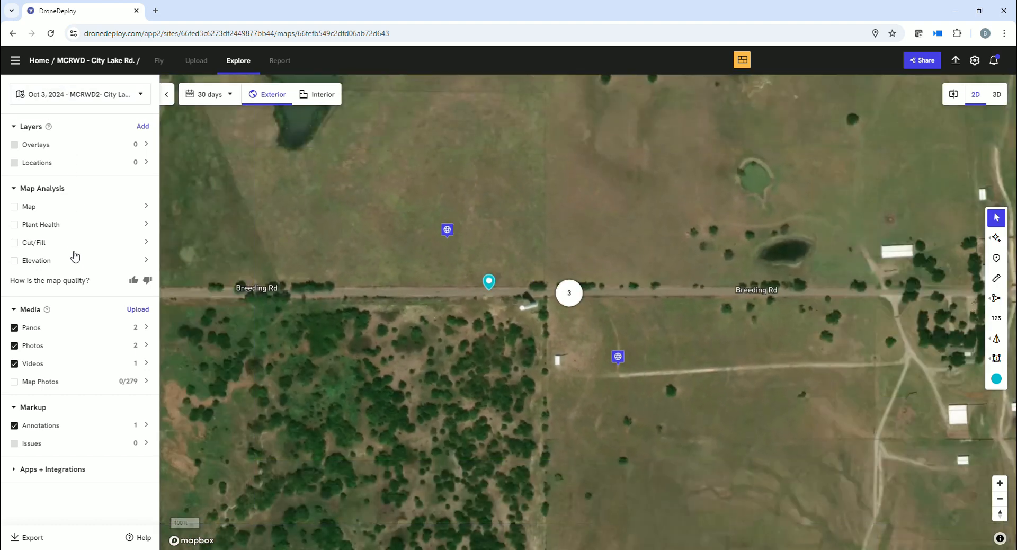
left_click_drag(318, 182, 319, 200)
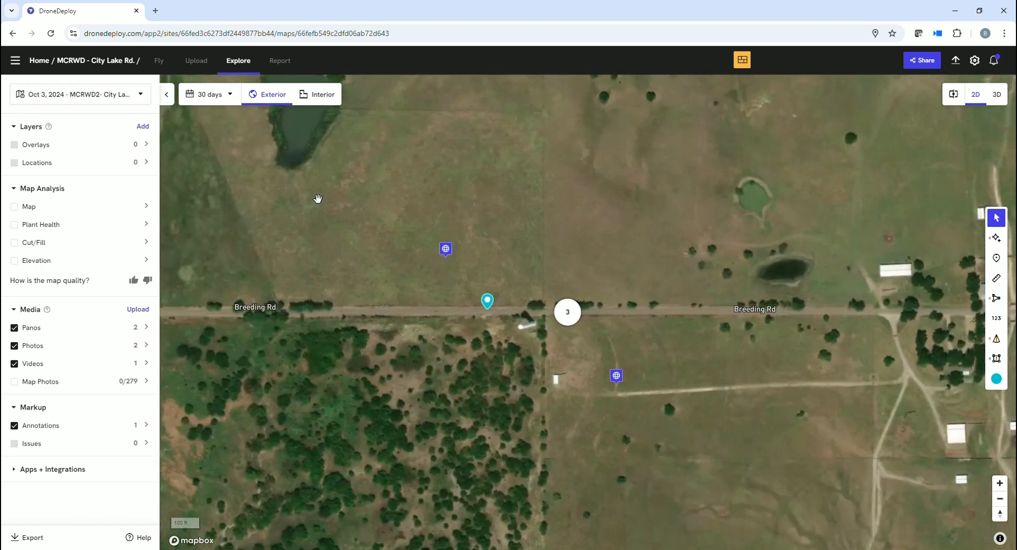
left_click_drag(378, 249, 371, 252)
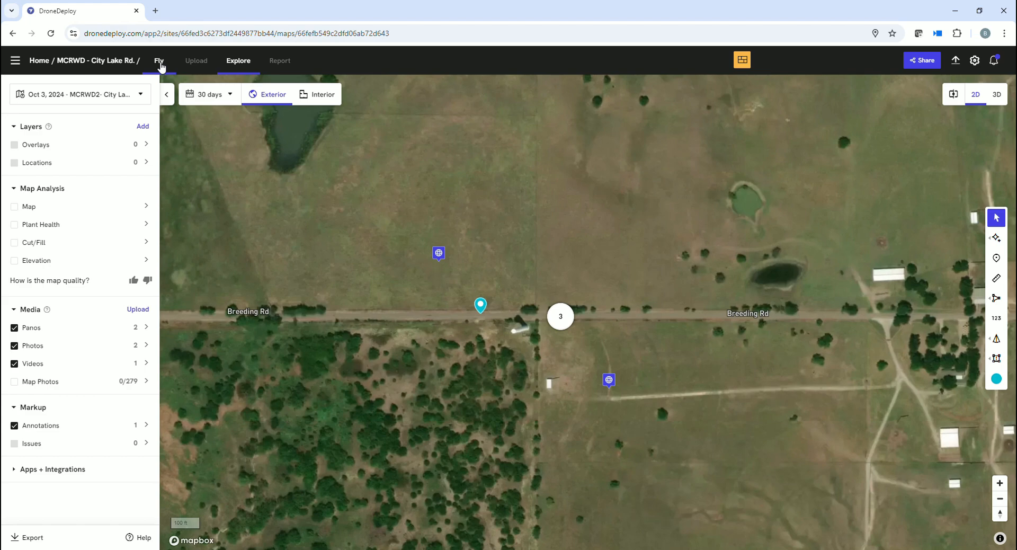
Review the project's flight planning page and its list of capture plans
left_click(160, 61)
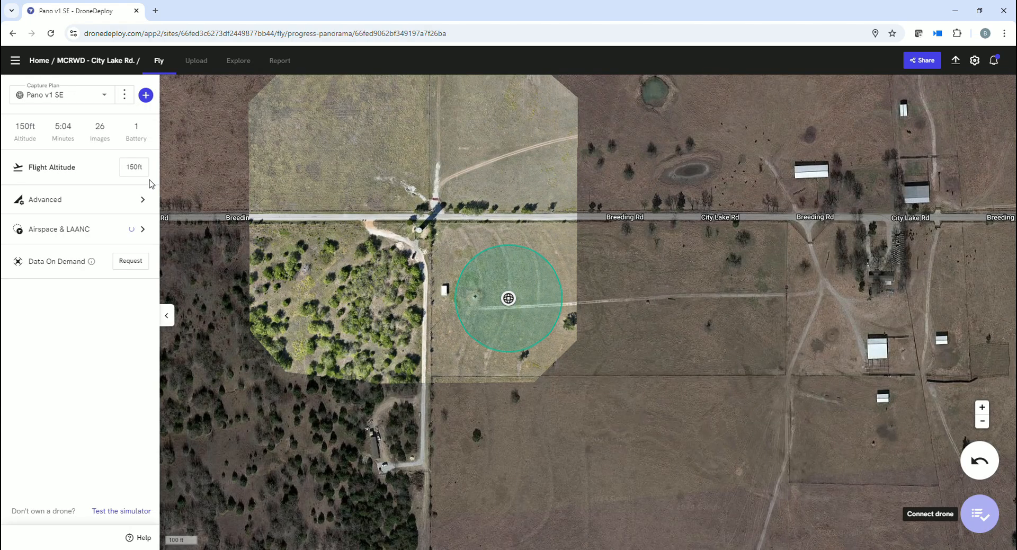
left_click(103, 97)
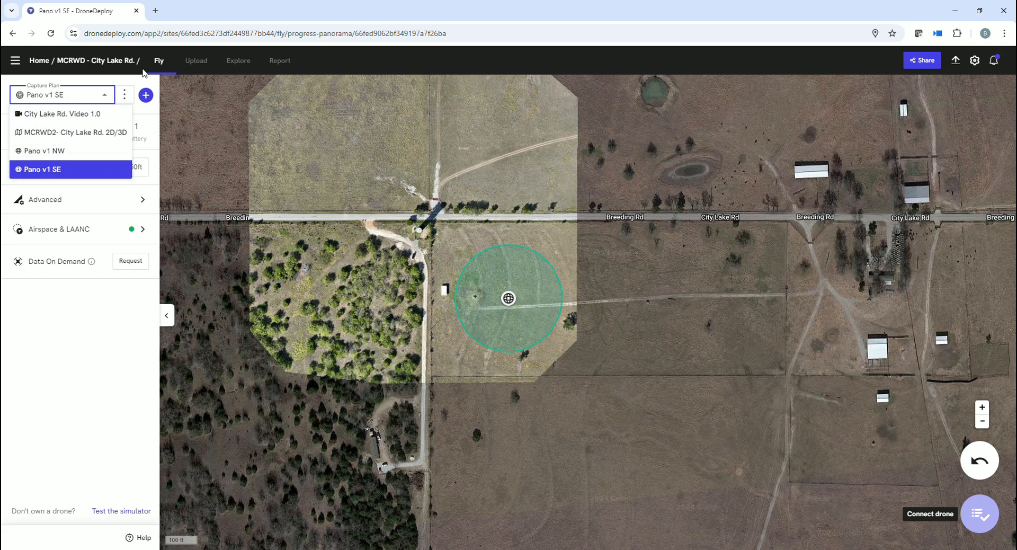
left_click(193, 59)
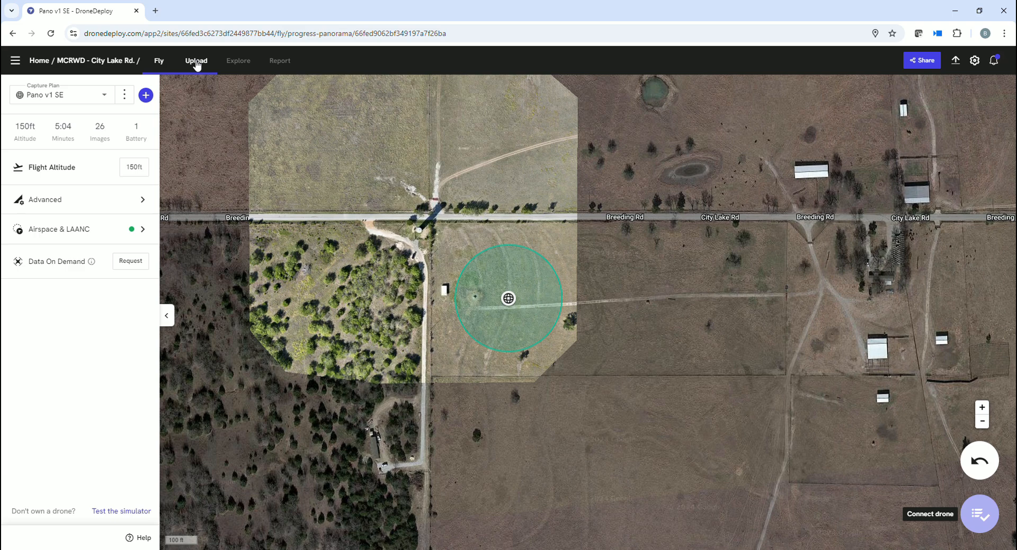
Look over the project's upload and report pages, ending back in the Explore view
left_click(196, 62)
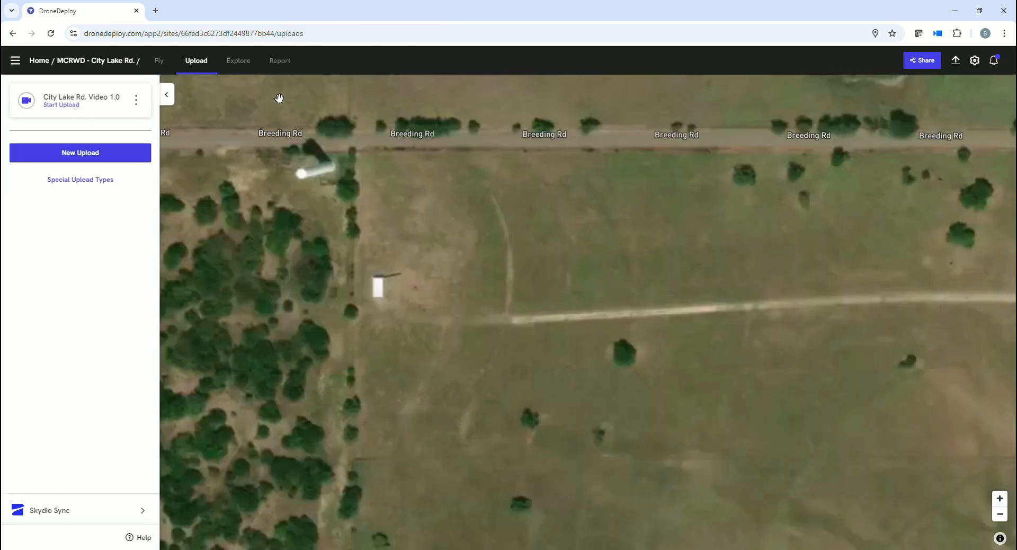
left_click(238, 62)
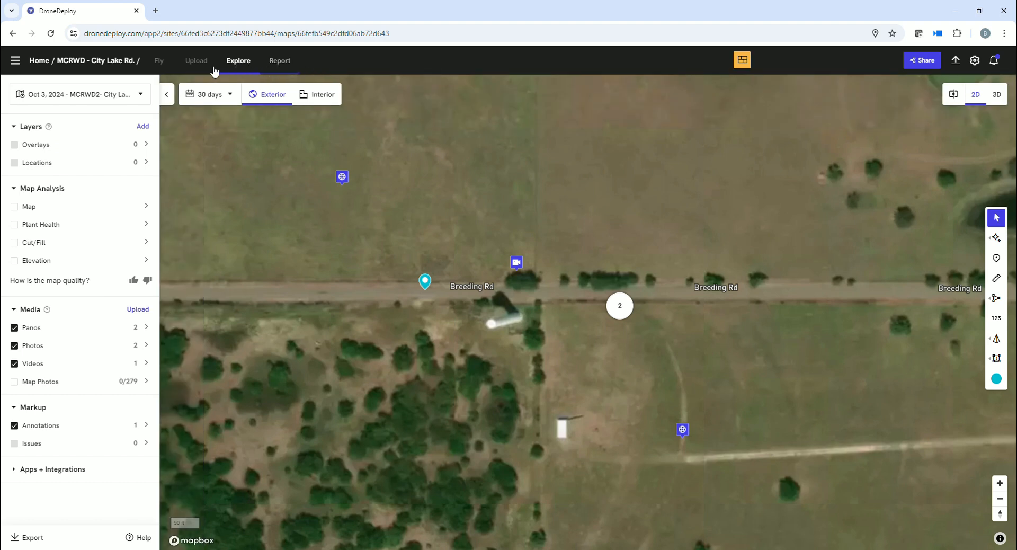
left_click(285, 63)
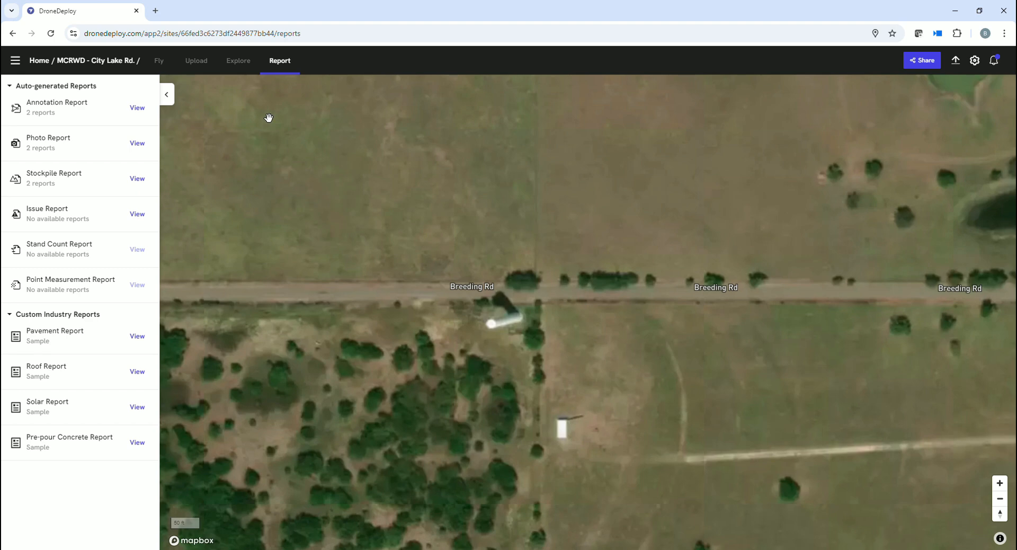
left_click(246, 63)
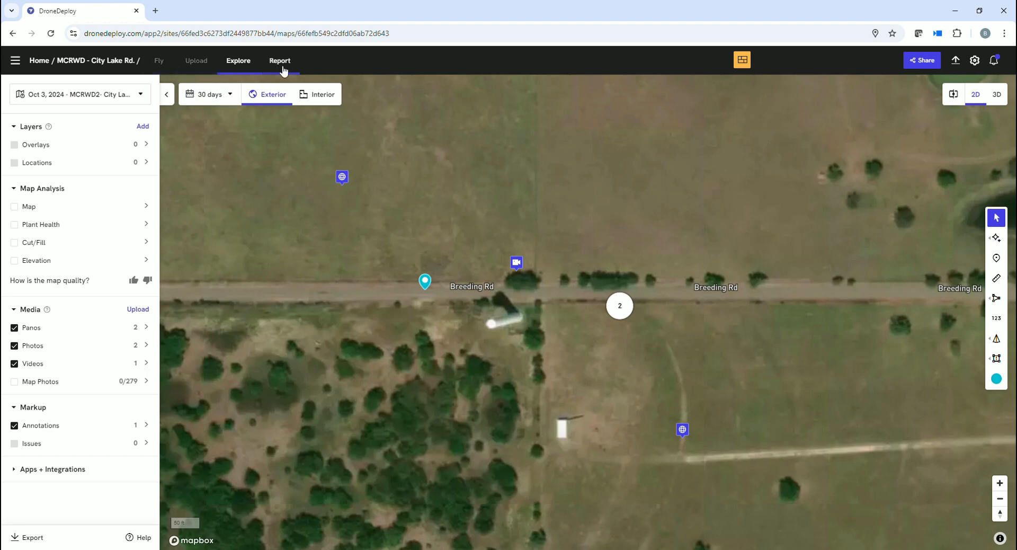
Turn the Map layer back on over the satellite base map
left_click_drag(304, 206, 334, 229)
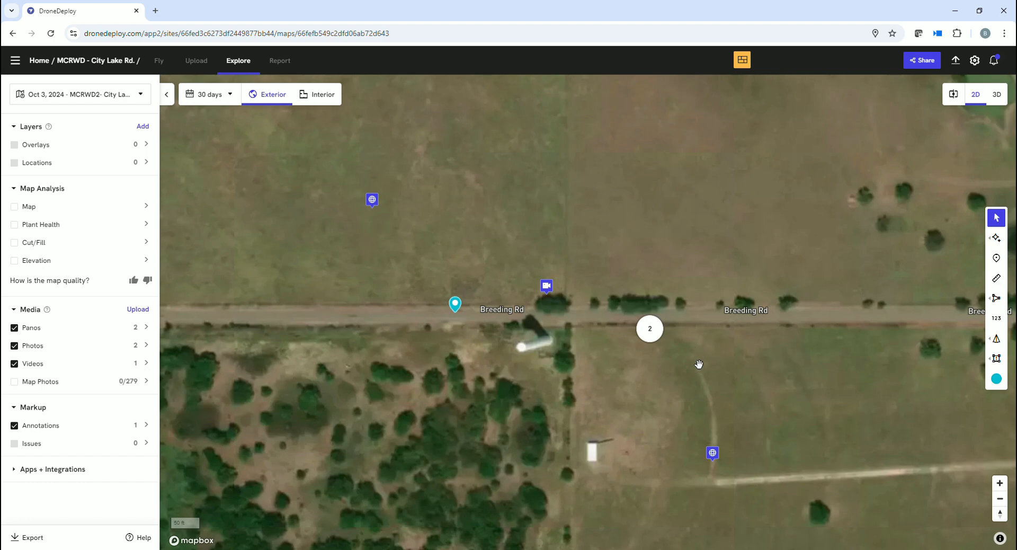
left_click_drag(916, 355, 820, 352)
left_click_drag(652, 373, 773, 370)
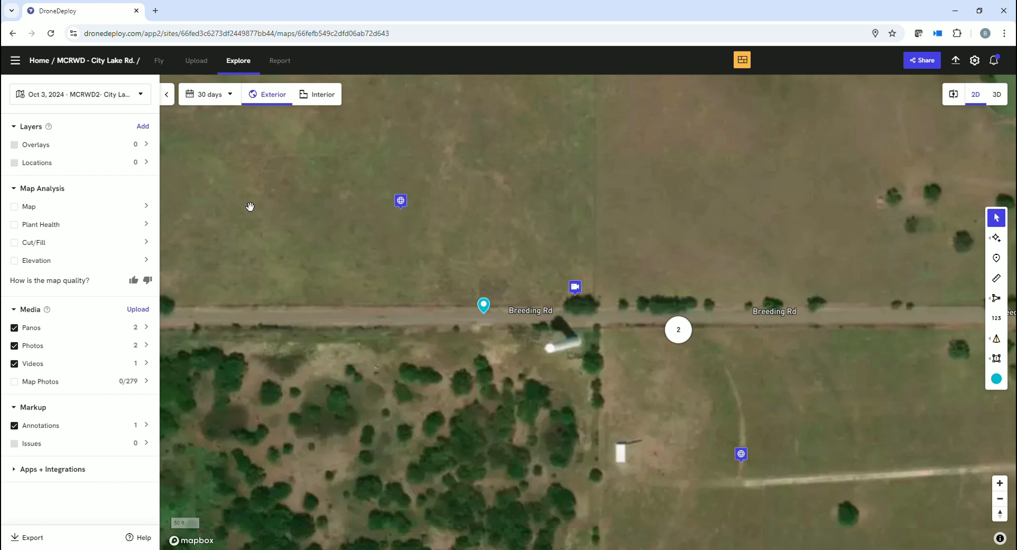
left_click_drag(309, 218, 379, 200)
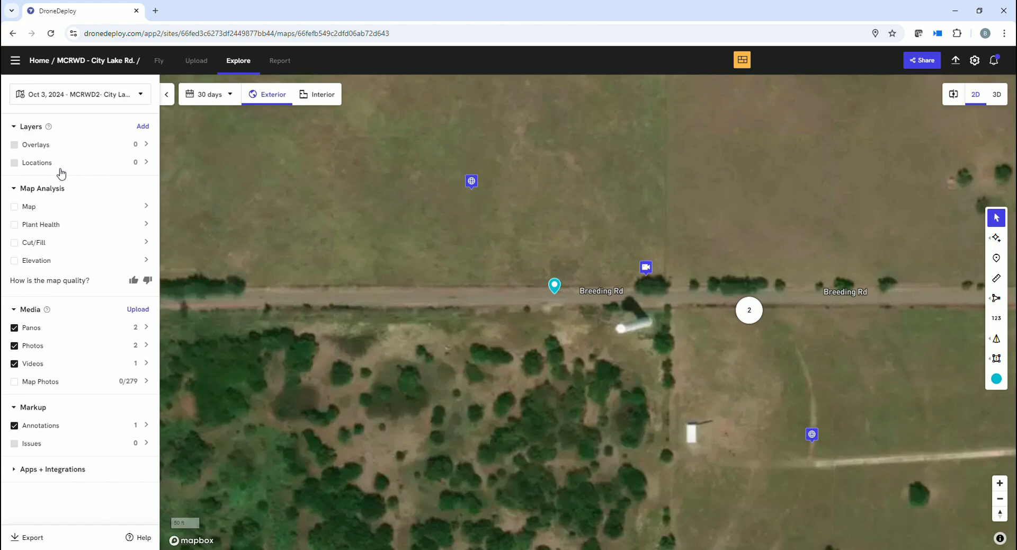
left_click_drag(422, 362, 379, 358)
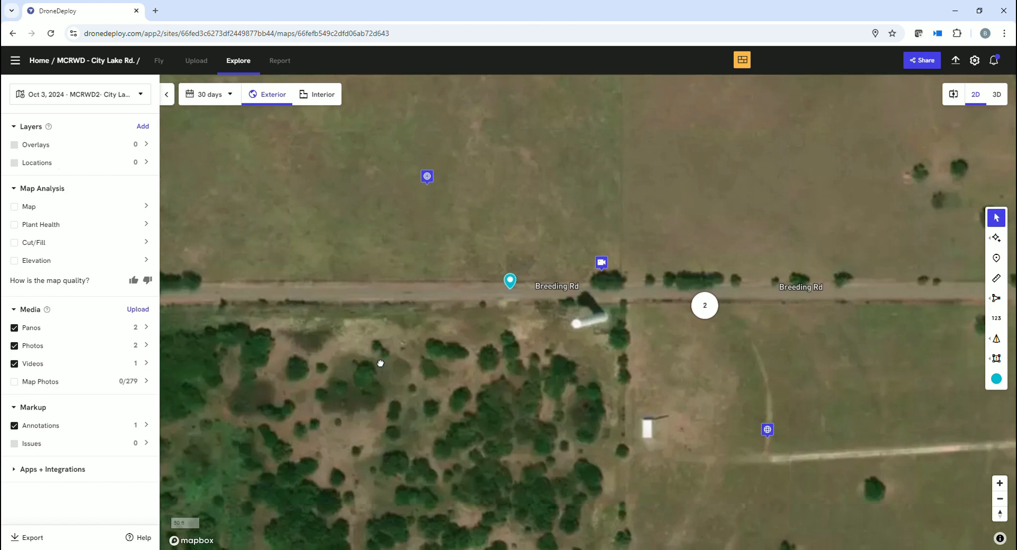
left_click(16, 208)
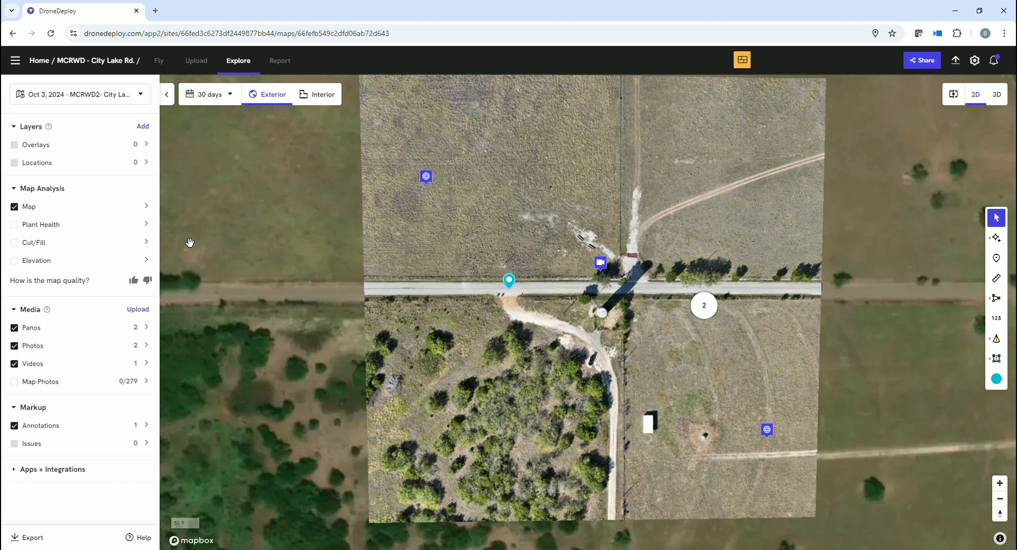
left_click_drag(231, 249, 195, 270)
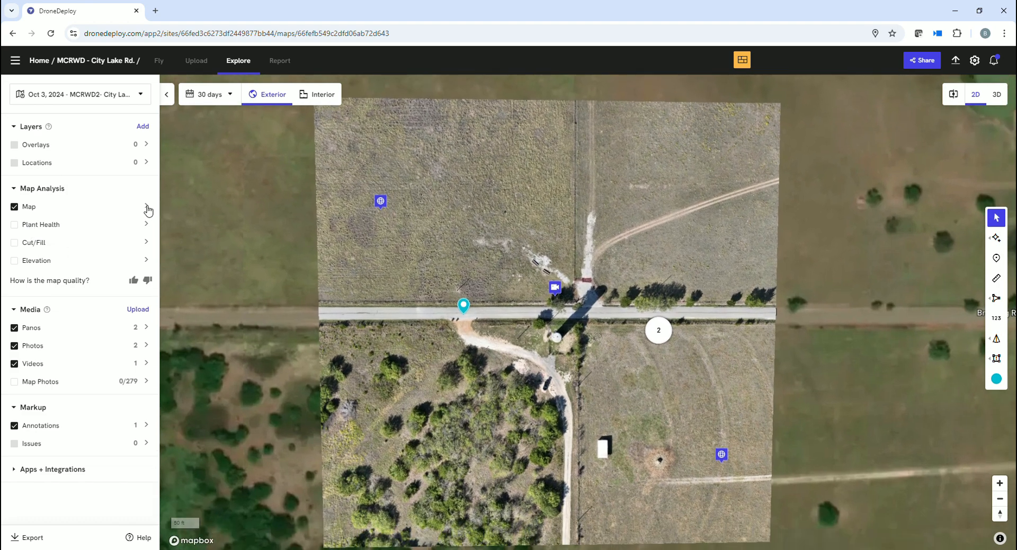
left_click_drag(906, 378, 897, 358)
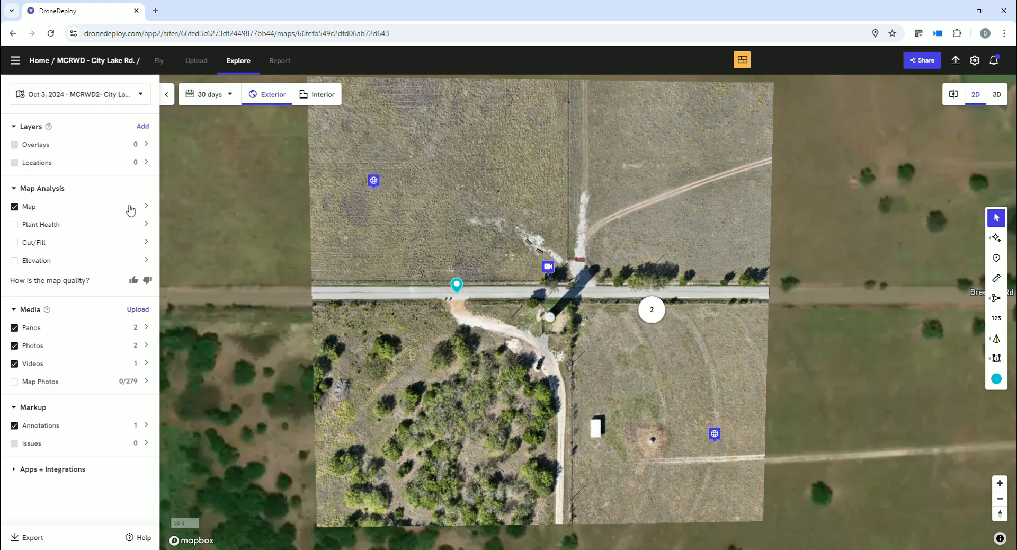
Examine the map's details, including area, elevation calibration, RTK accuracy and flight information, and return to the layer list
left_click(49, 210)
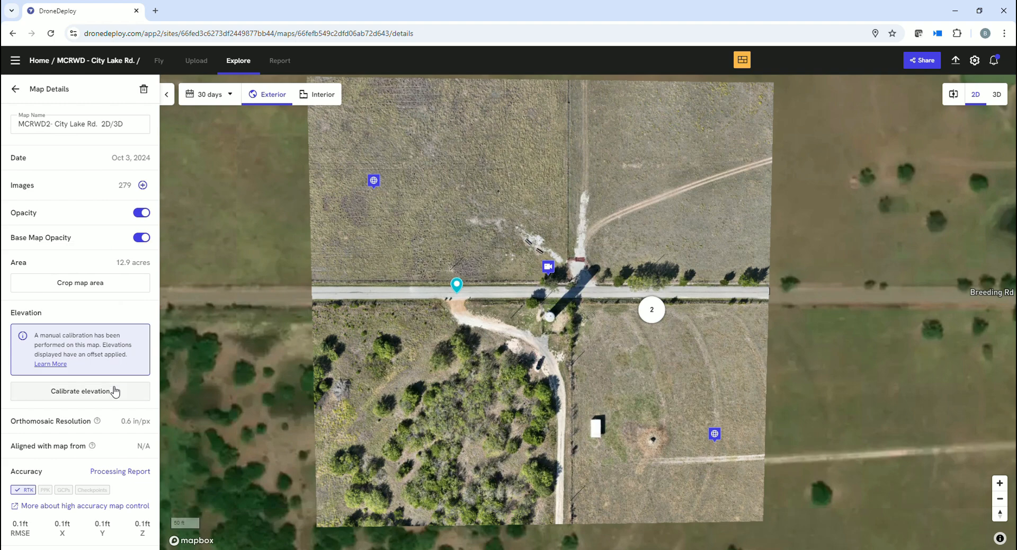
scroll(113, 393, "down", 3)
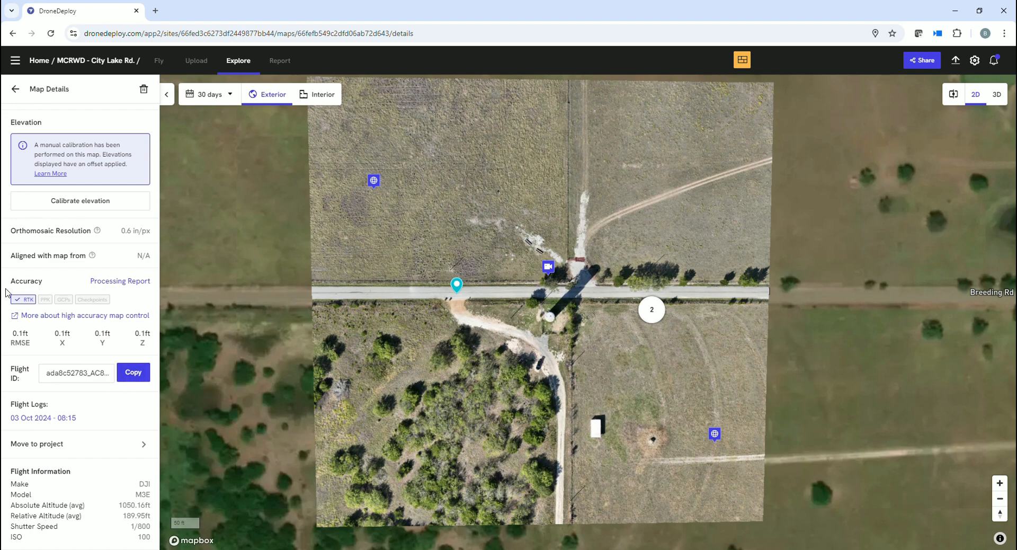
mouse_move(17, 295)
scroll(86, 317, "up", 4)
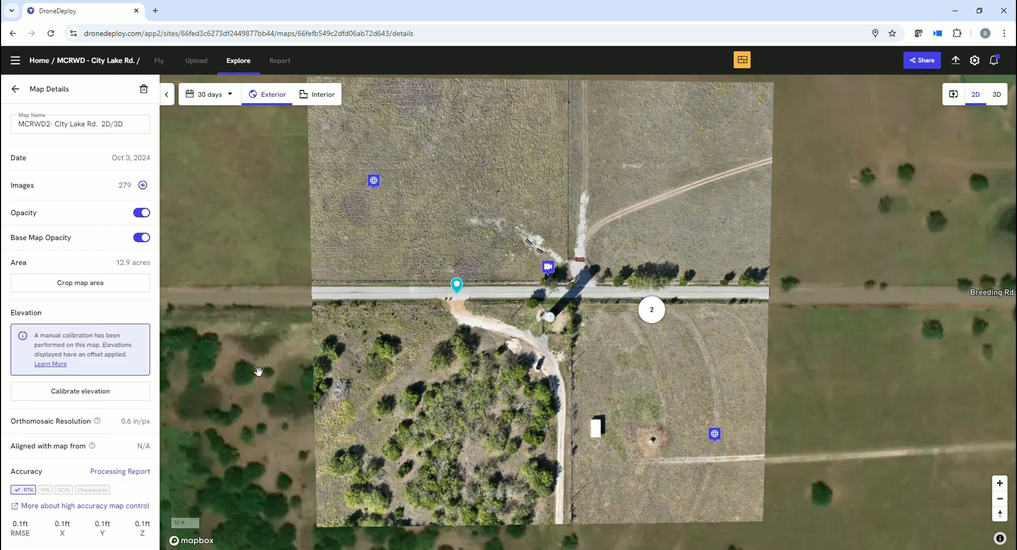
left_click_drag(281, 373, 261, 392)
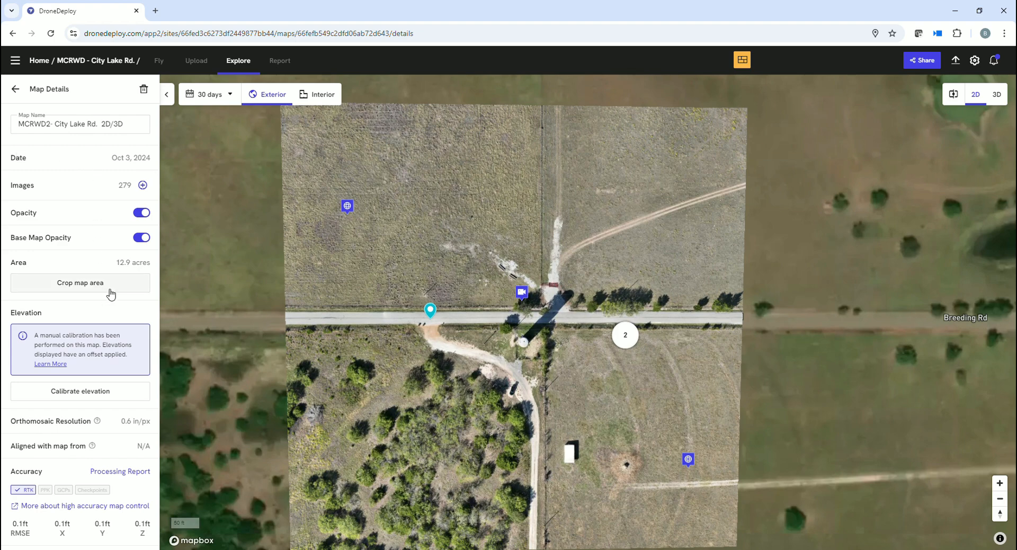
left_click_drag(258, 342, 263, 327)
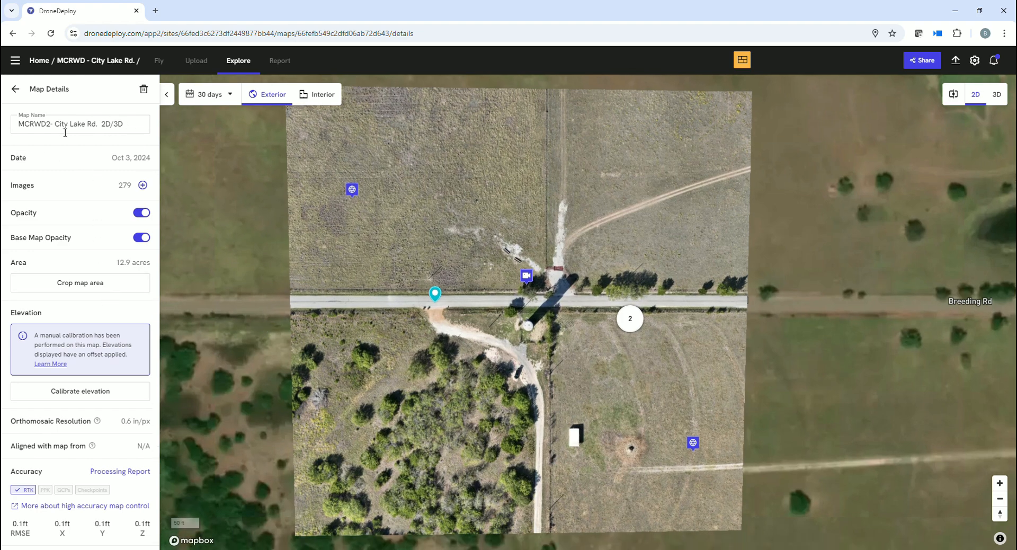
left_click(16, 90)
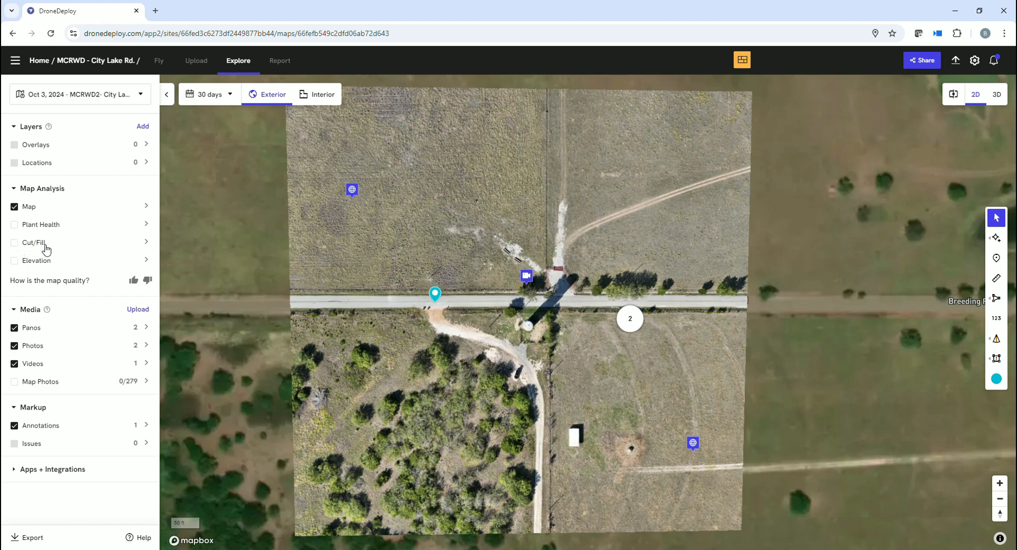
Display the Elevation layer to examine the site's height differences, and hide it again
left_click(15, 261)
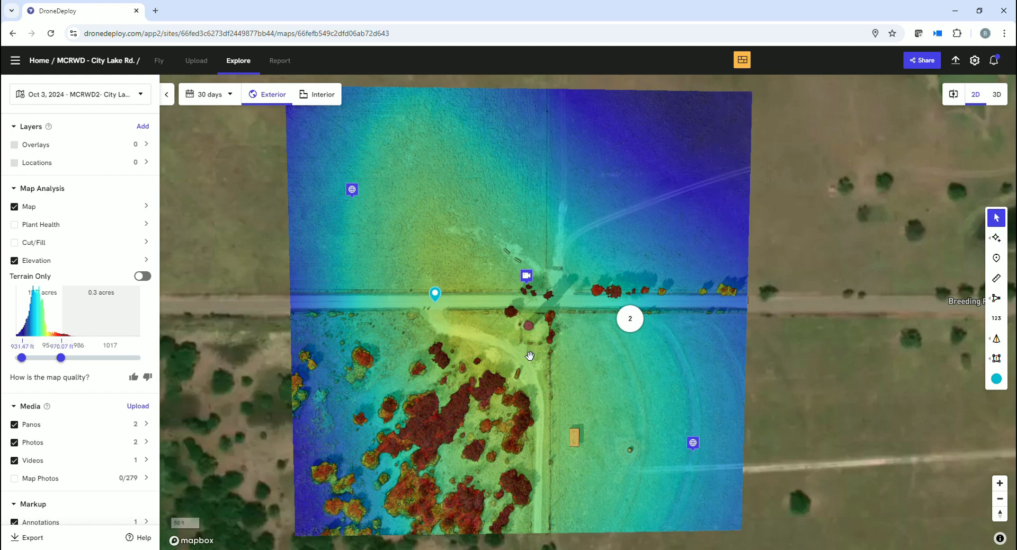
left_click_drag(473, 440, 466, 418)
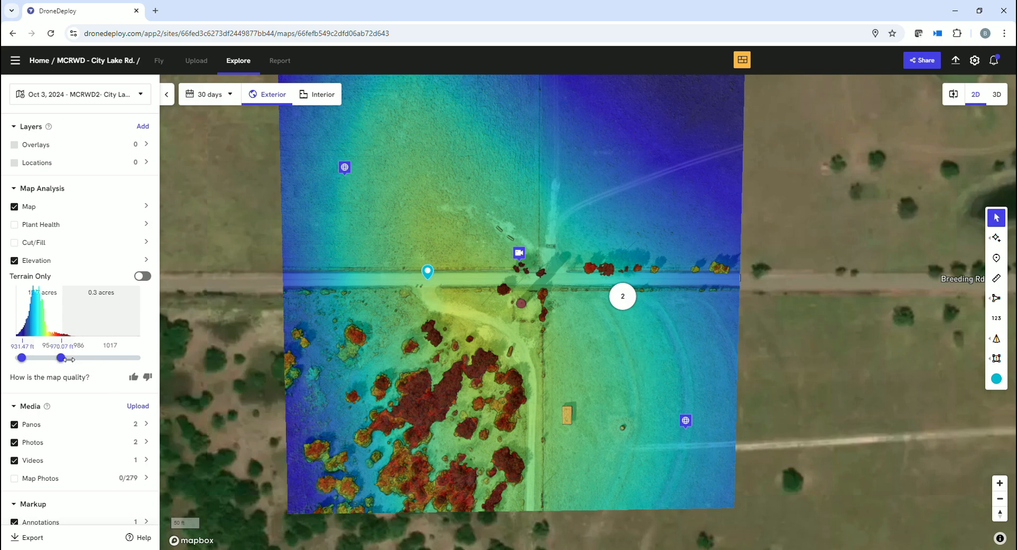
left_click(18, 260)
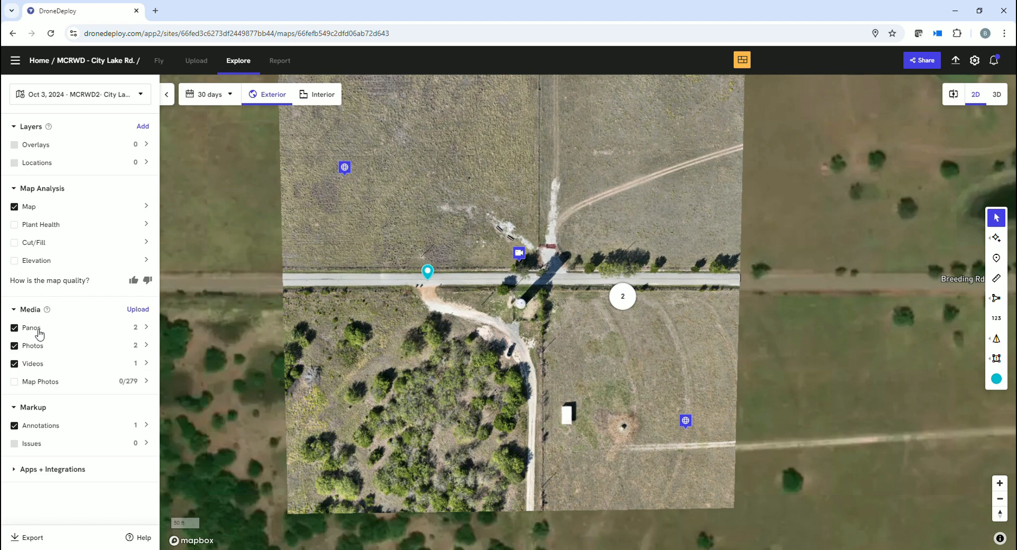
Open the Pano v1 NW panorama from the map and take a close look at the white water tower
mouse_move(349, 175)
left_click(35, 329)
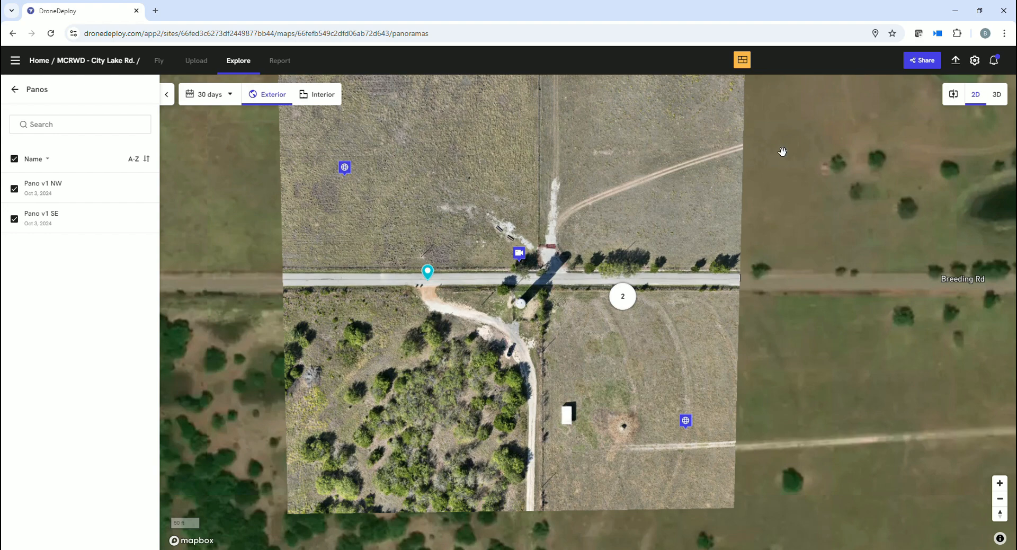
left_click(344, 168)
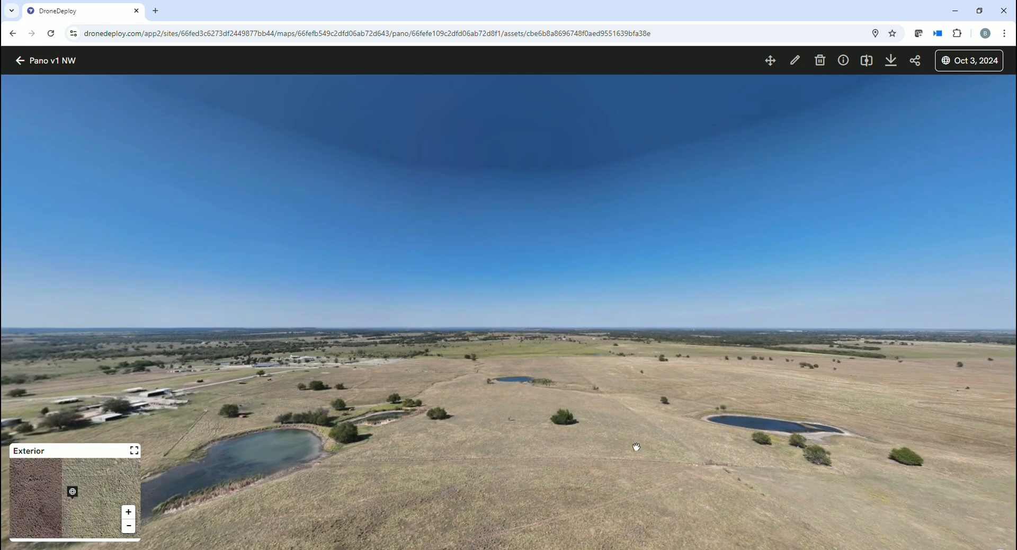
left_click_drag(650, 454, 486, 351)
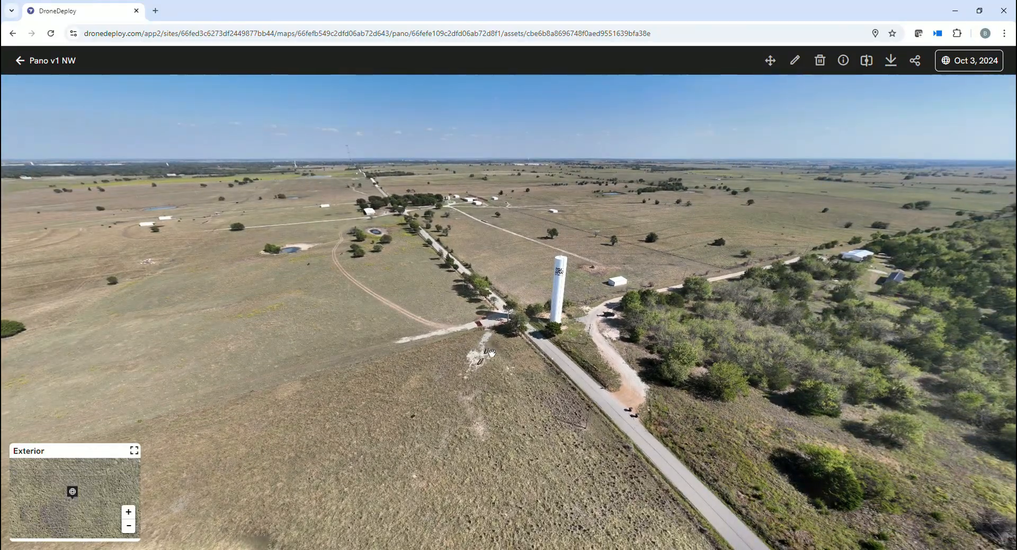
left_click_drag(698, 341, 528, 308)
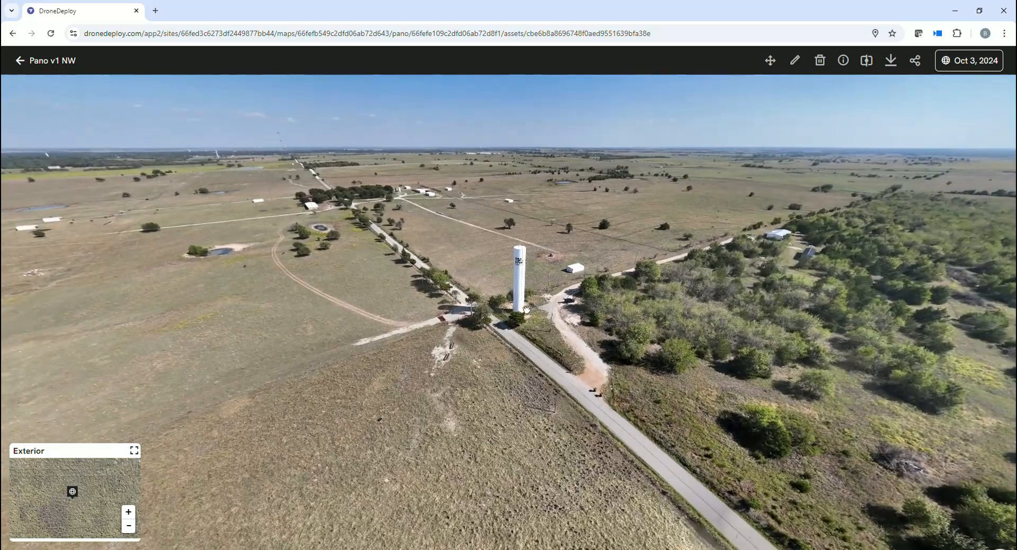
scroll(506, 314, "up", 5)
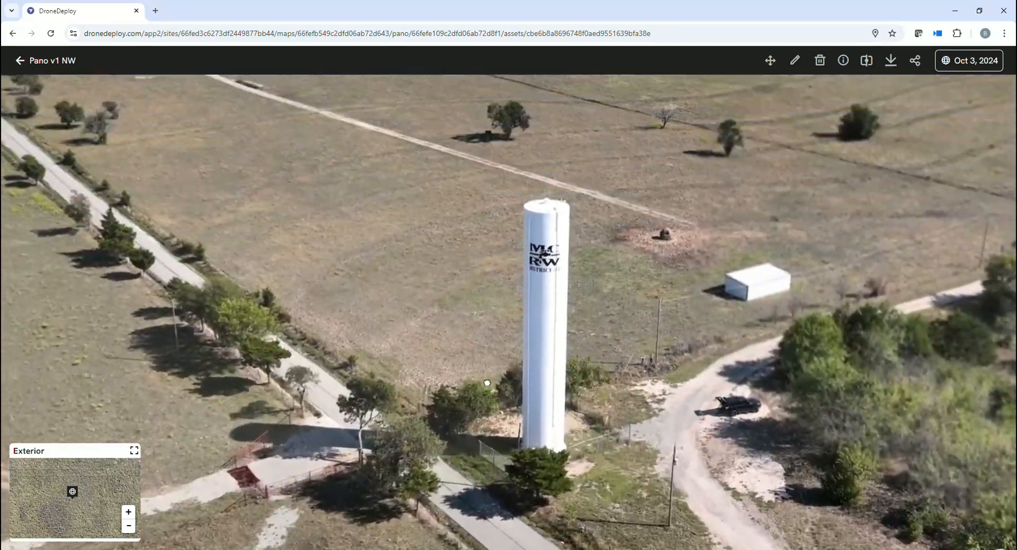
left_click_drag(507, 290, 501, 311)
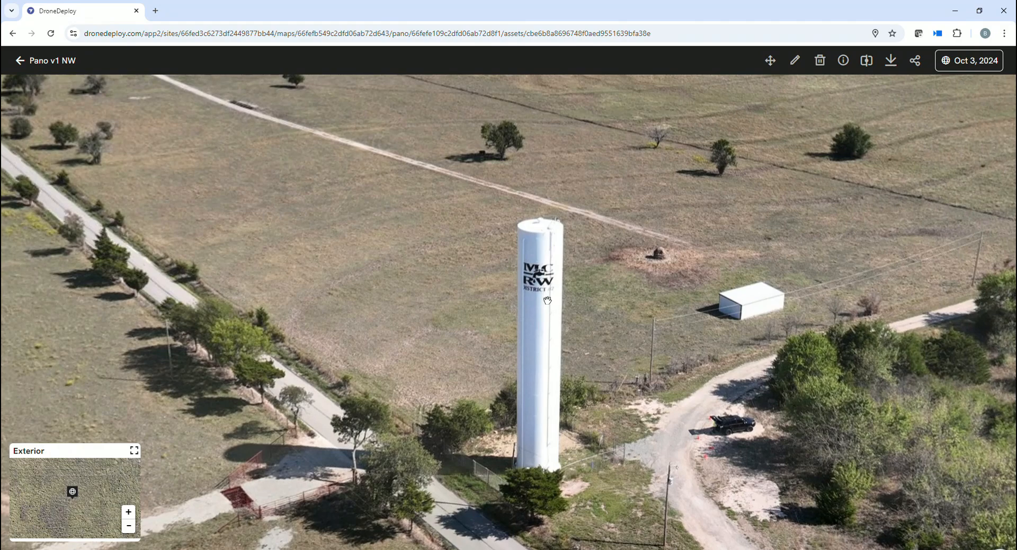
Look over the ground and road around the water tower's base in the panorama, and return to the layer list
left_click_drag(565, 441, 545, 268)
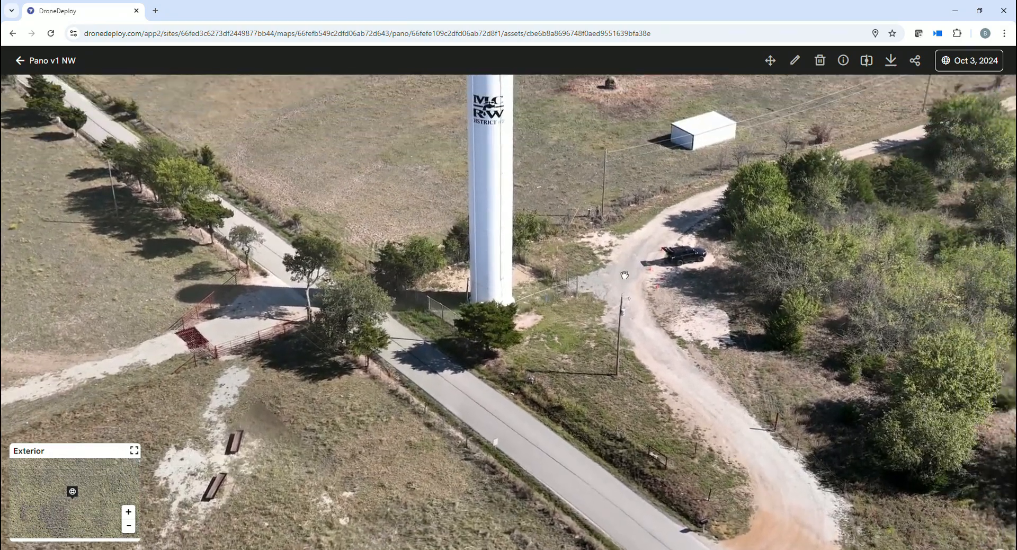
left_click_drag(53, 91, 115, 102)
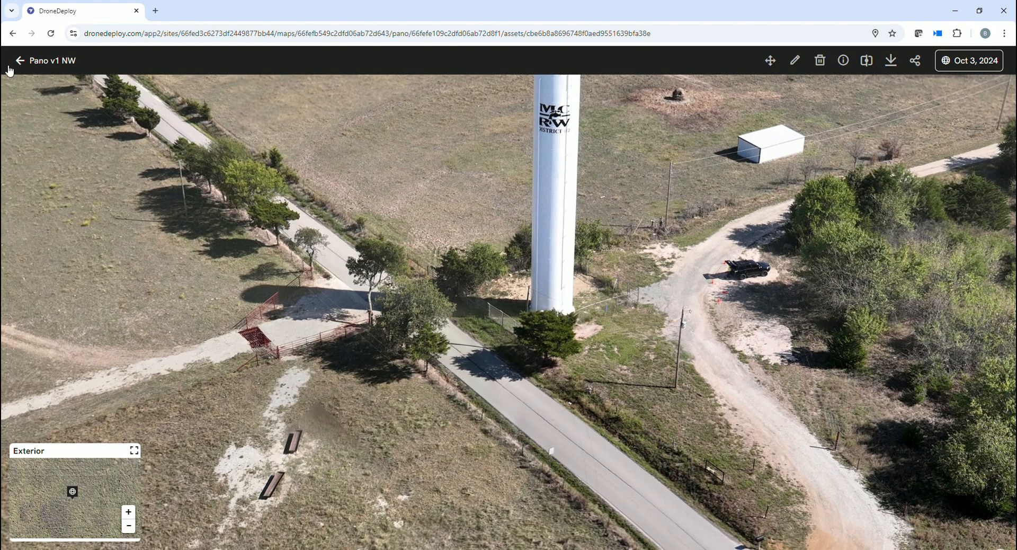
left_click(20, 60)
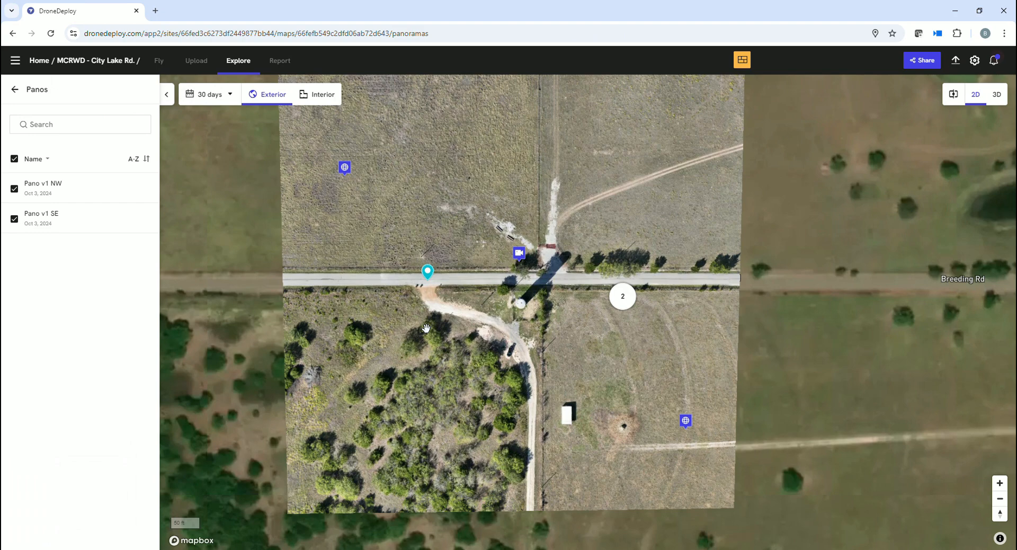
left_click(16, 90)
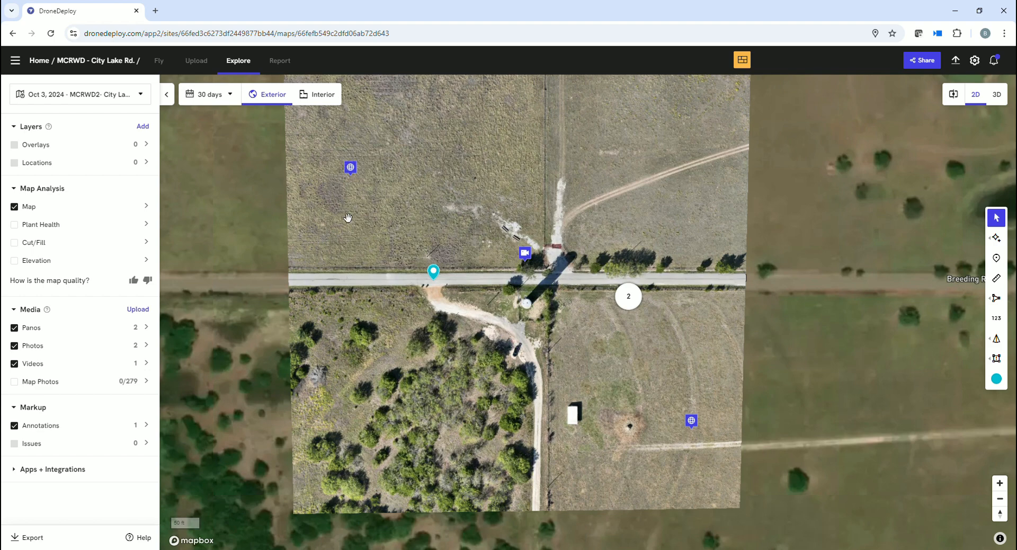
Open the Thermals photo group and examine the MCWC tower's first color photo and its matching thermal image
left_click(38, 345)
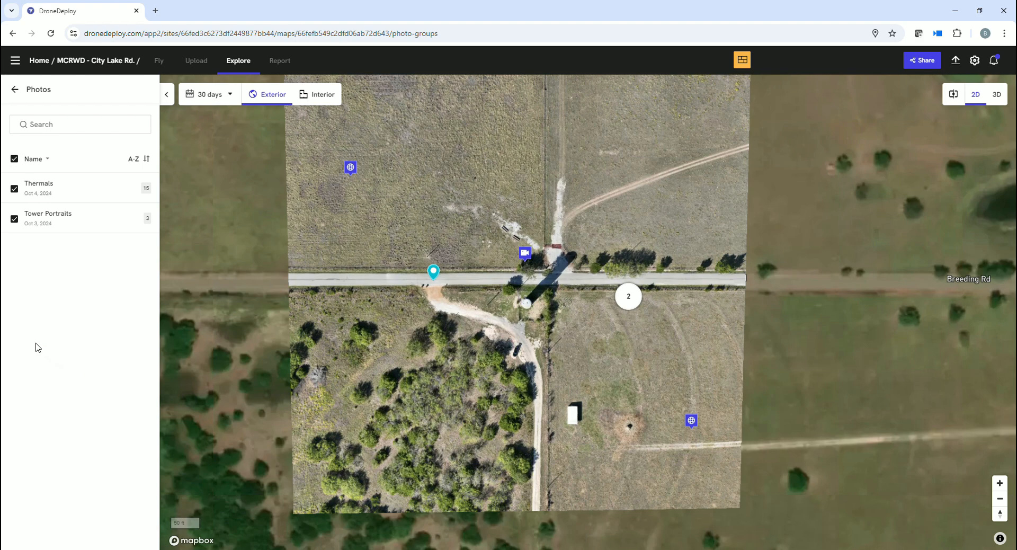
left_click(38, 187)
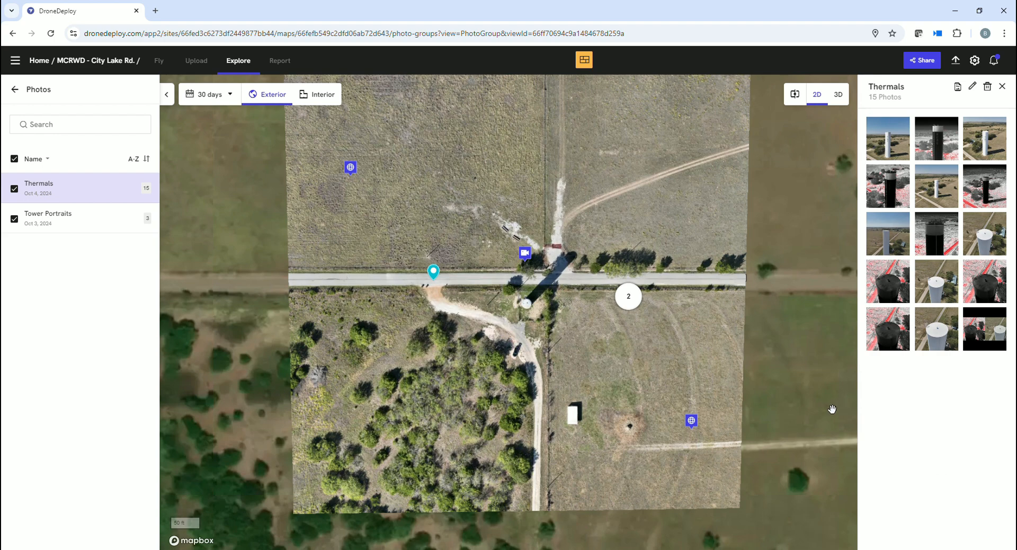
left_click(895, 151)
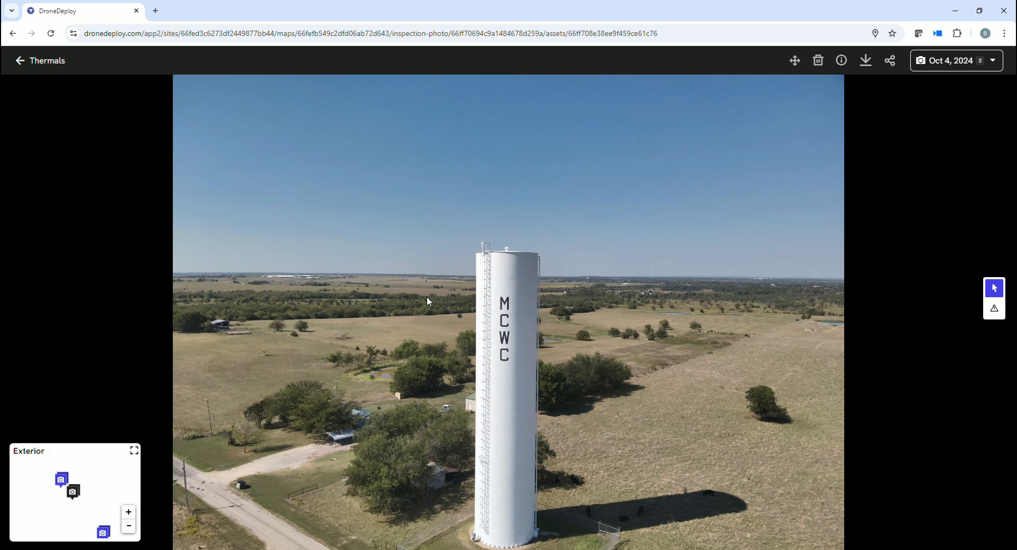
scroll(555, 360, "up", 5)
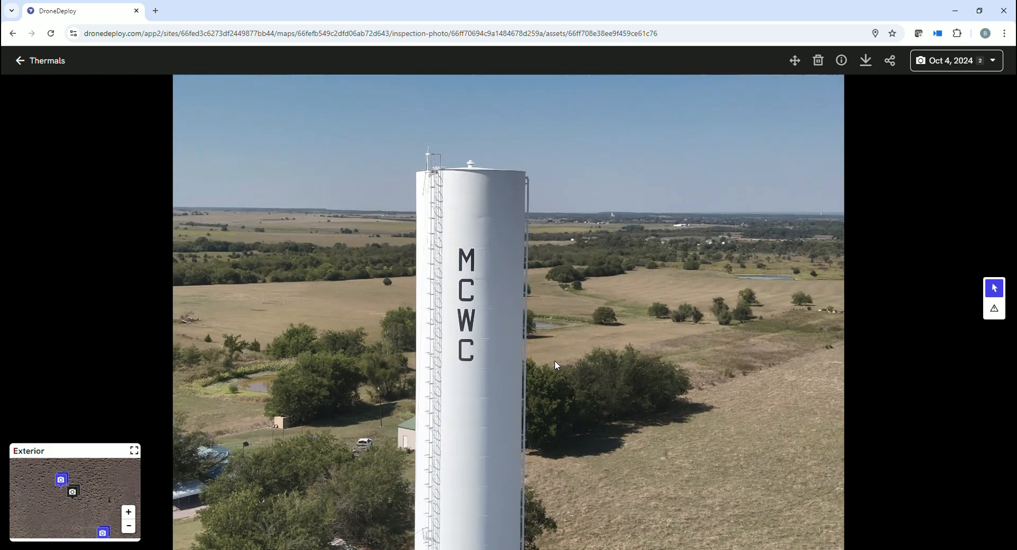
scroll(473, 290, "down", 4)
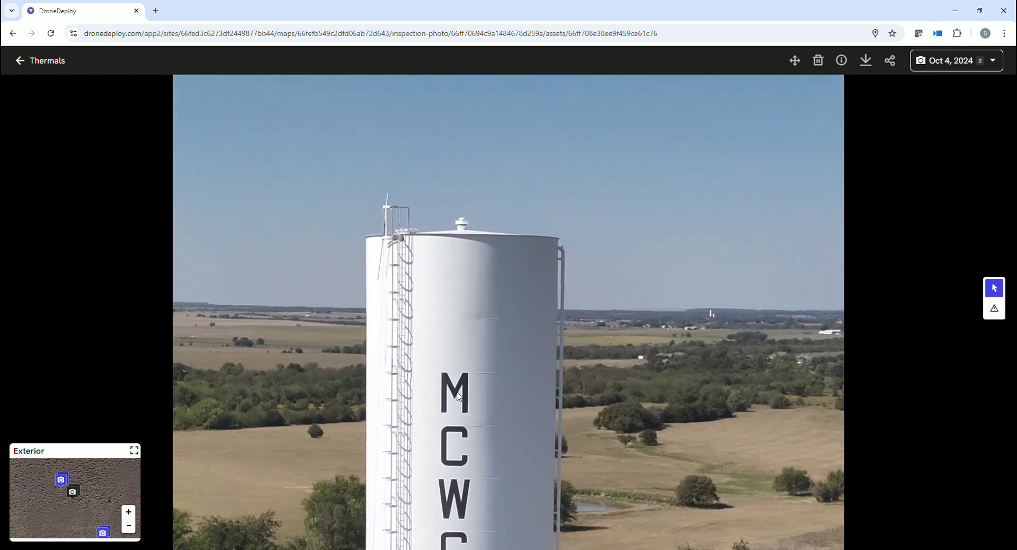
scroll(466, 319, "down", 3)
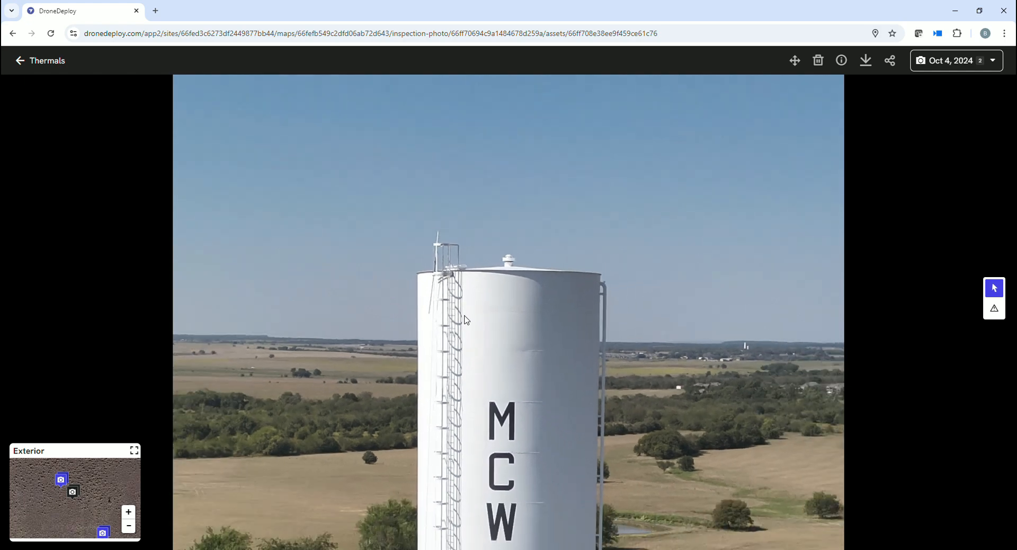
left_click(19, 61)
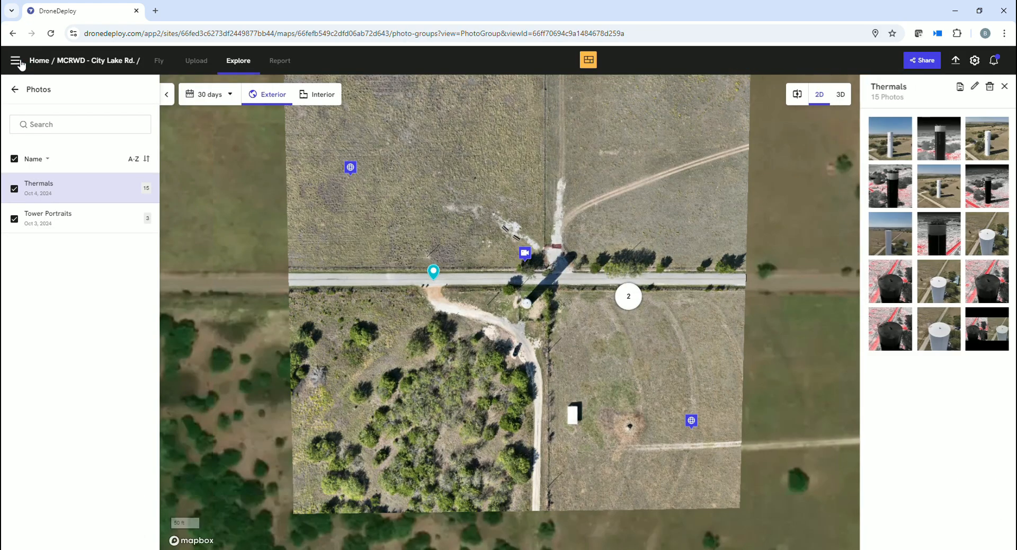
left_click(951, 136)
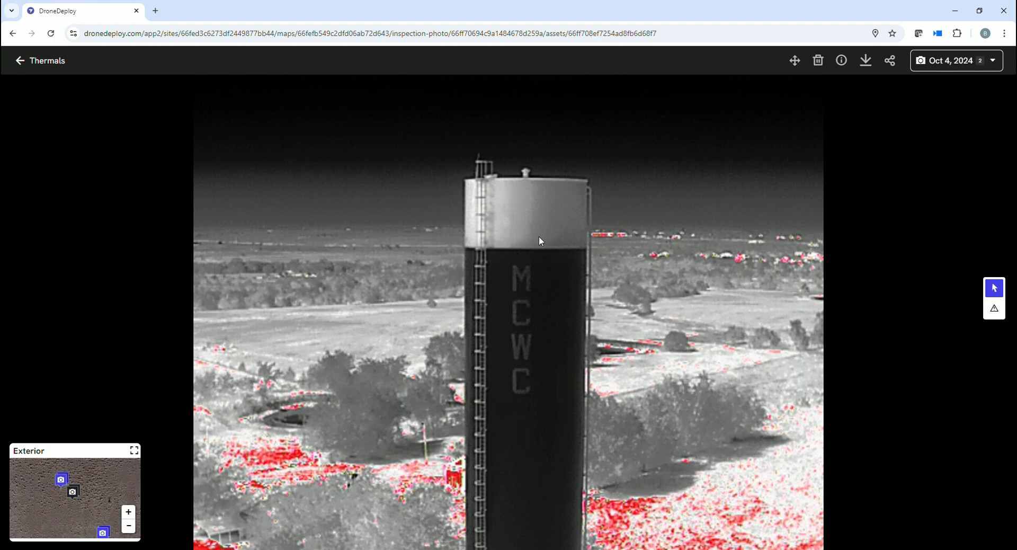
left_click(21, 61)
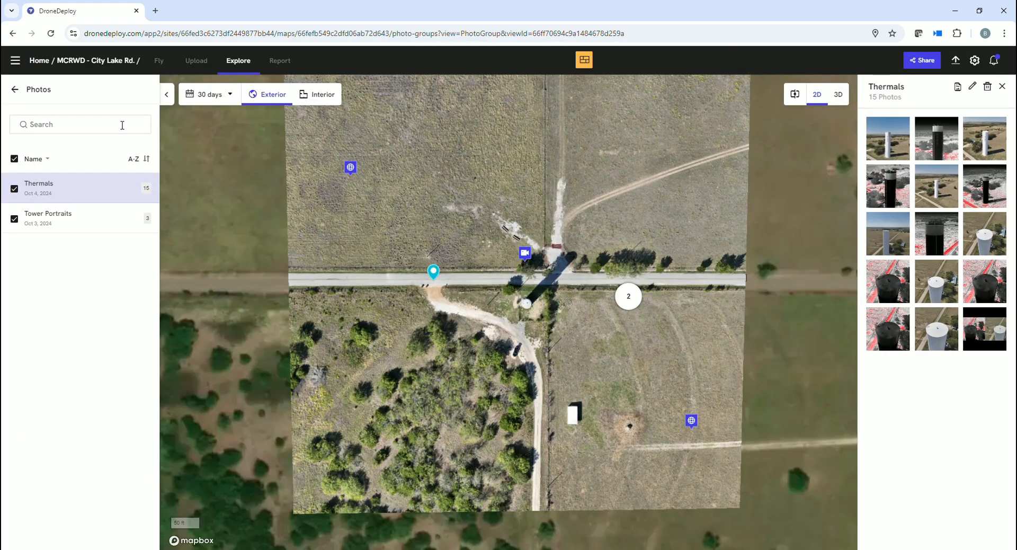
Take a close look at the tower's roof in a color photo from the Thermals group, and return to the group
left_click(951, 289)
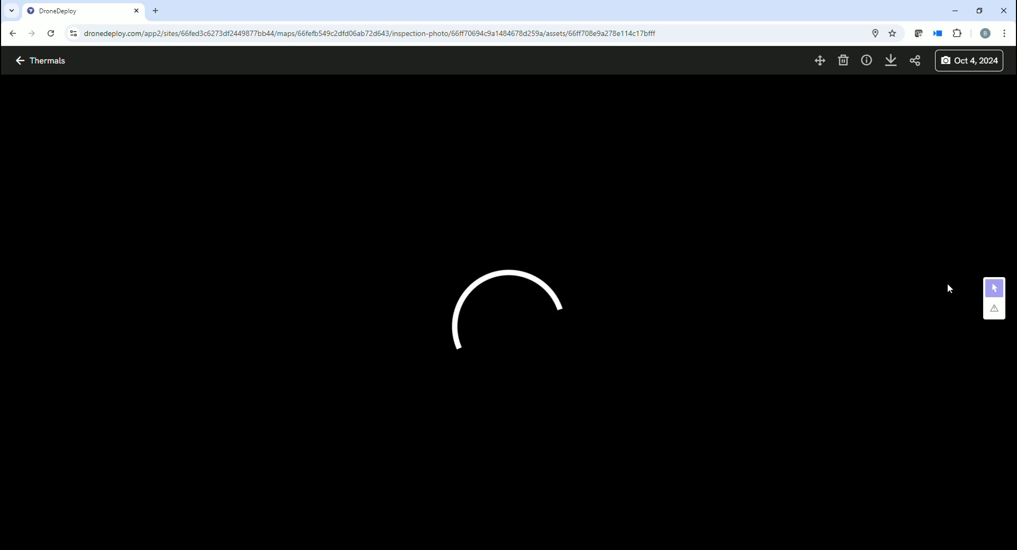
scroll(507, 364, "up", 5)
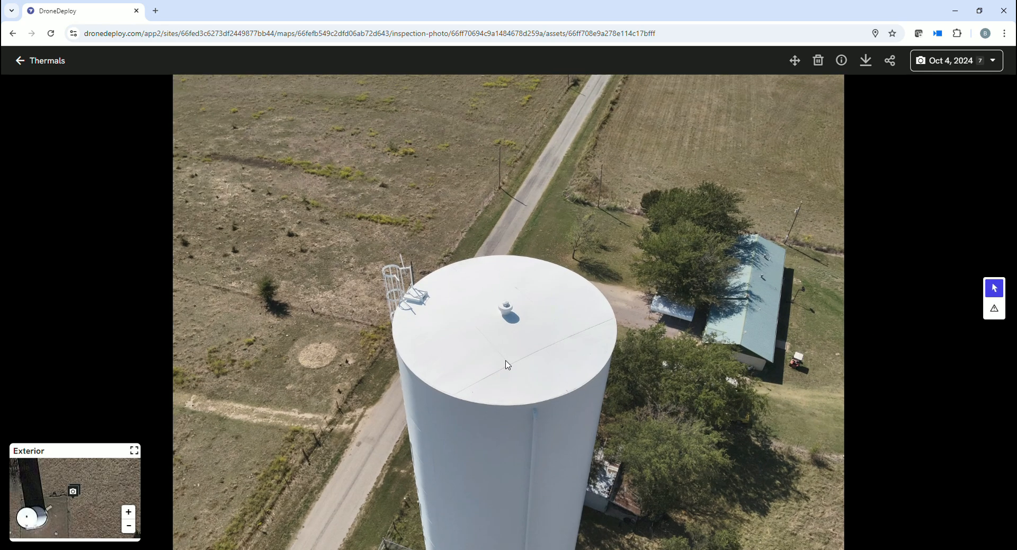
scroll(507, 364, "up", 2)
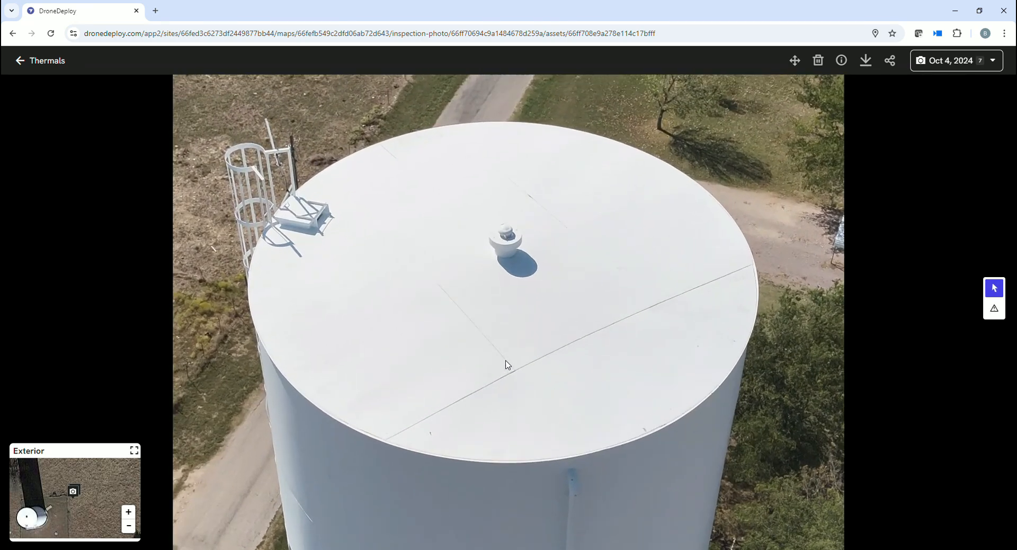
scroll(507, 364, "down", 4)
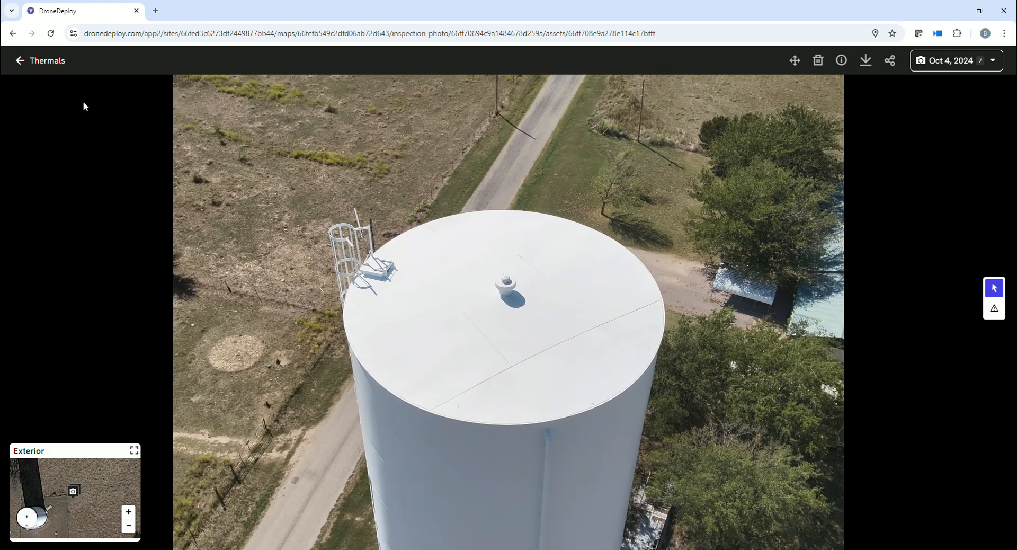
left_click(20, 61)
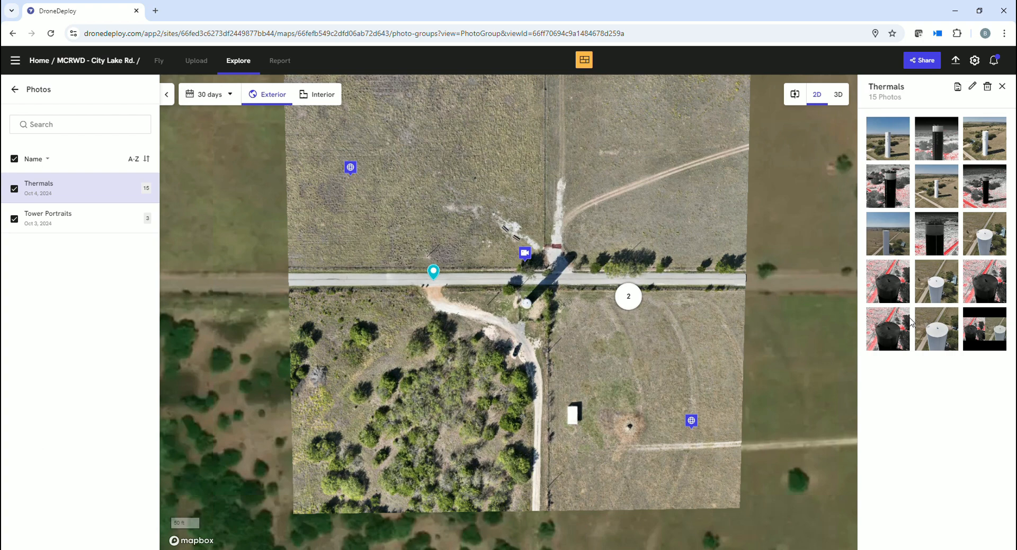
Examine the thermal image of the tower's roof and the side-by-side thermal and color image, and return to the photo group
left_click(902, 289)
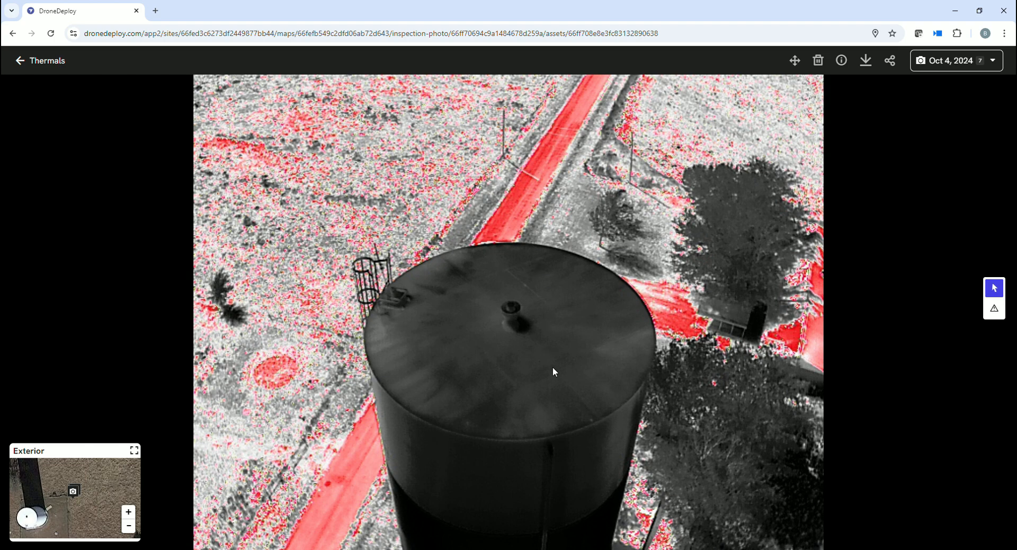
left_click_drag(556, 386, 558, 263)
left_click(21, 61)
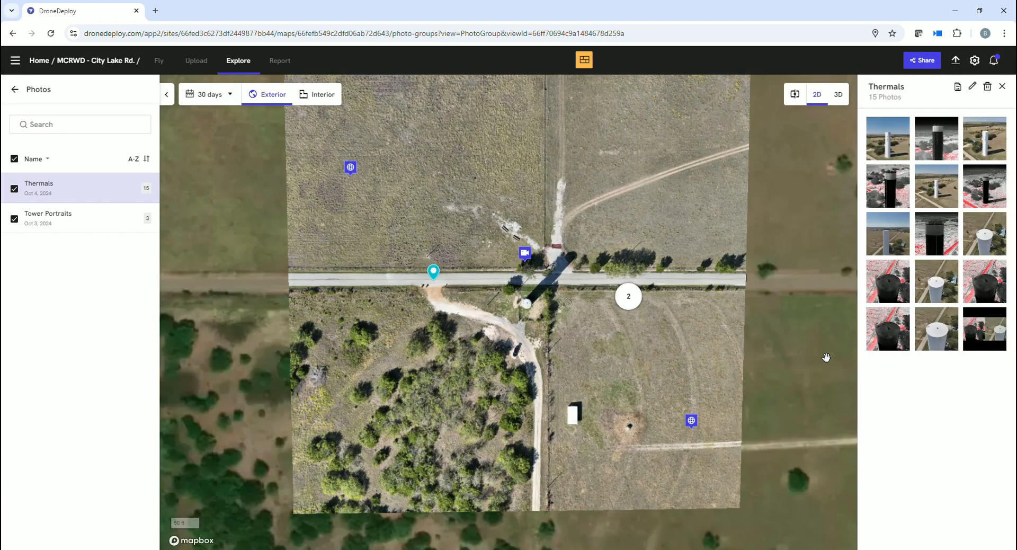
left_click(973, 343)
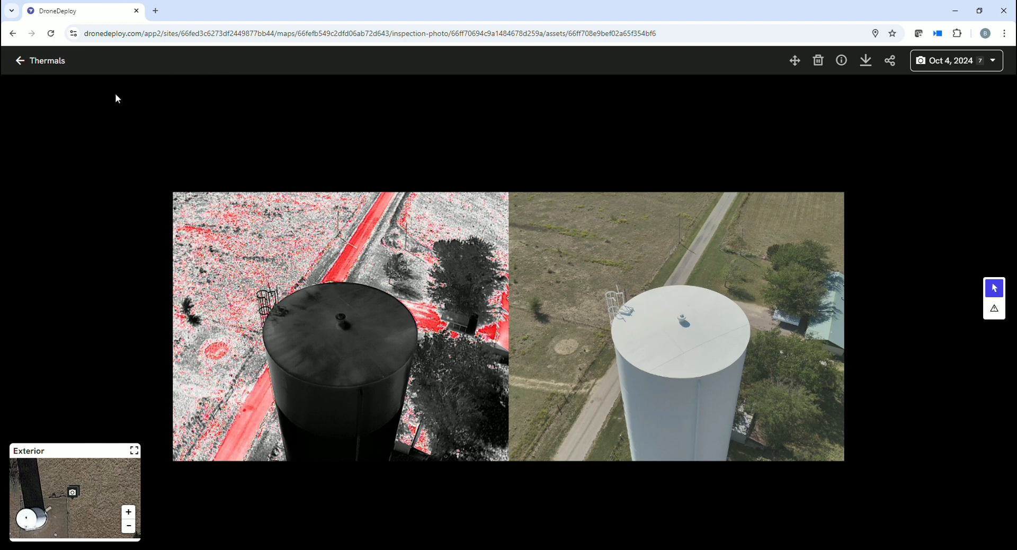
left_click(20, 61)
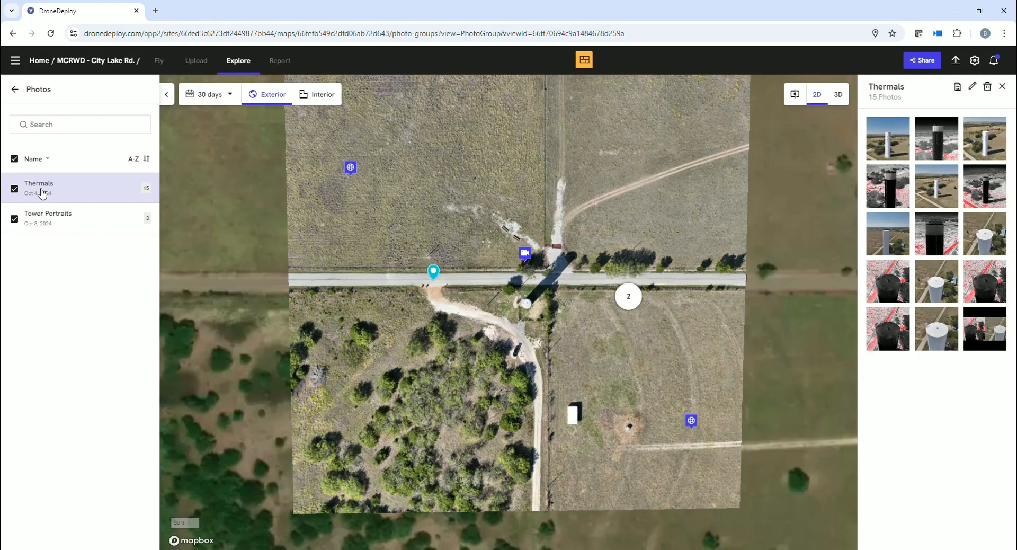
Show the Tower Portraits photo group, switch back to the Thermals group, and return to the layer list
left_click(54, 219)
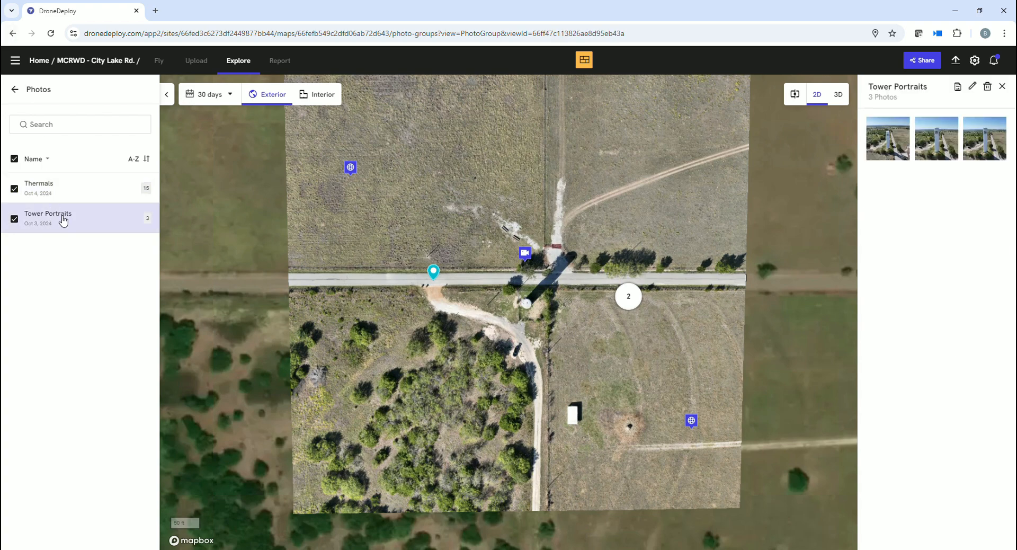
left_click(45, 193)
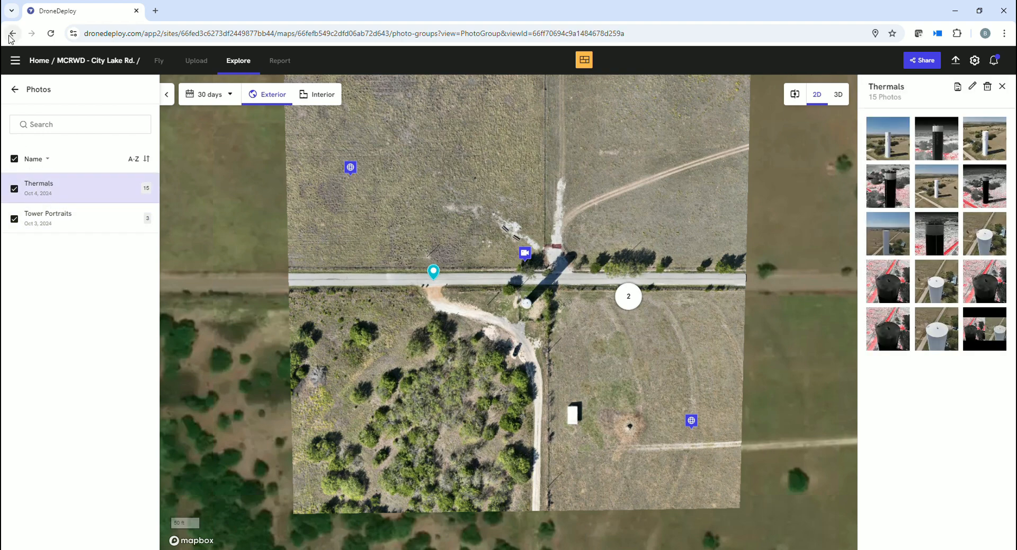
left_click(16, 90)
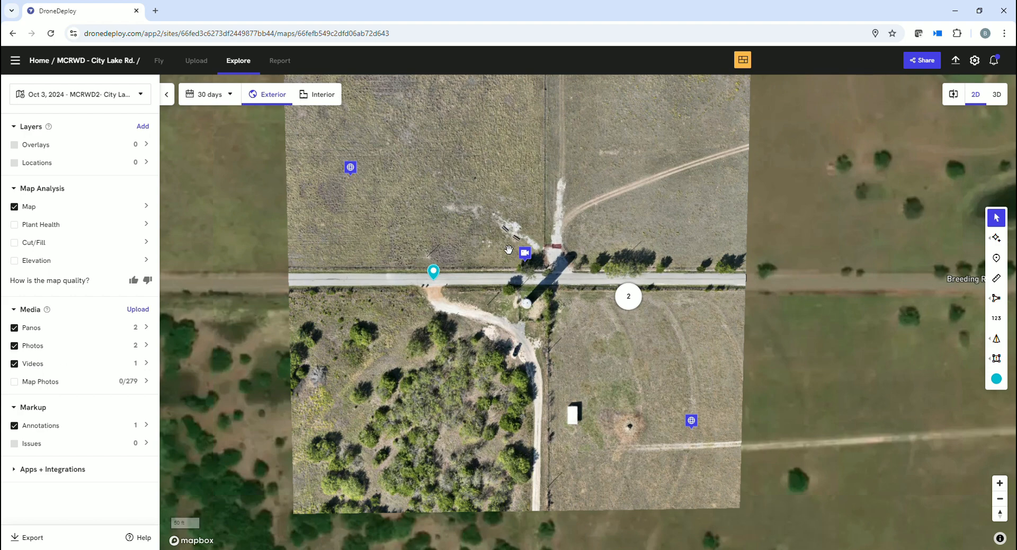
Play the drone video of the water tower from the map, skip through its timeline, pause it, and return to the map
left_click(525, 254)
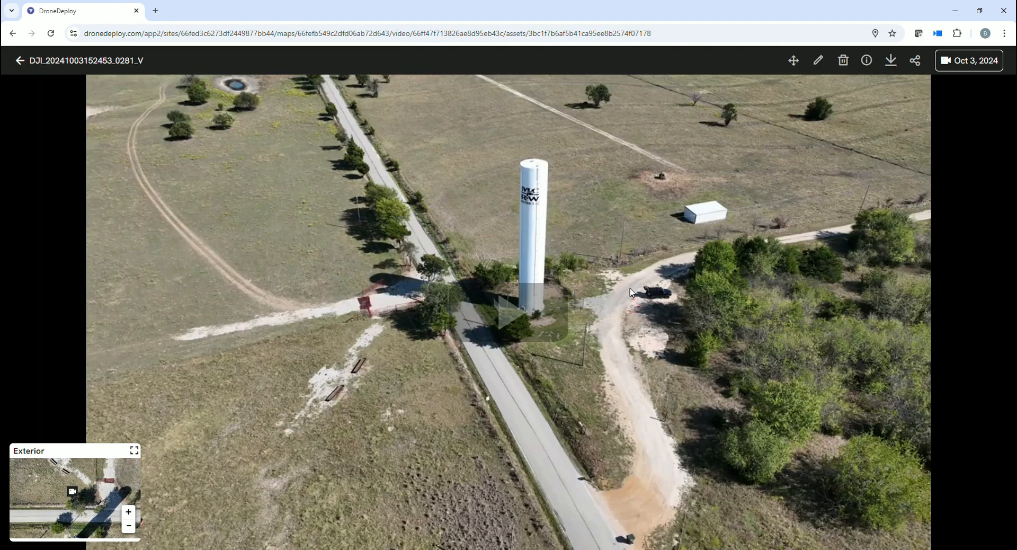
left_click(509, 313)
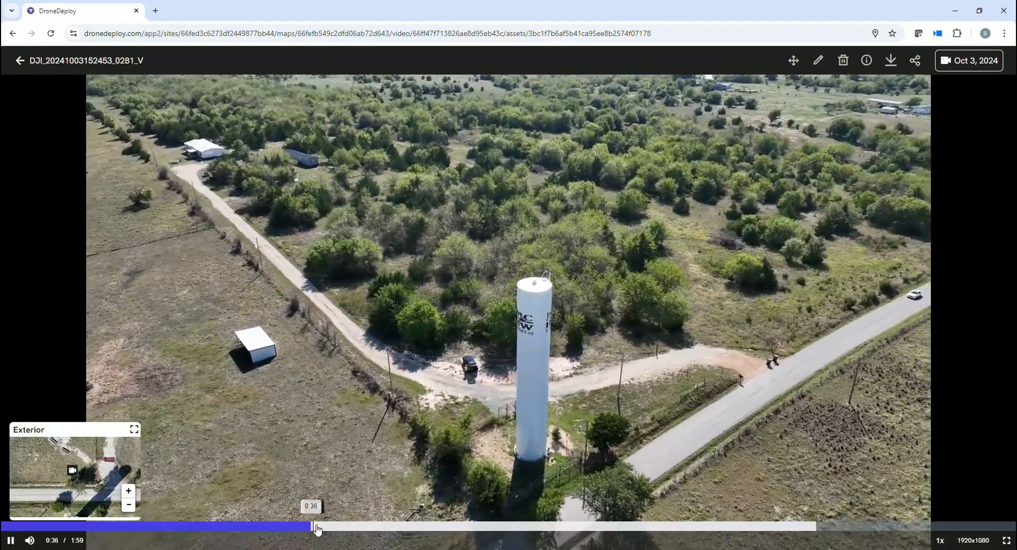
left_click_drag(314, 529, 180, 528)
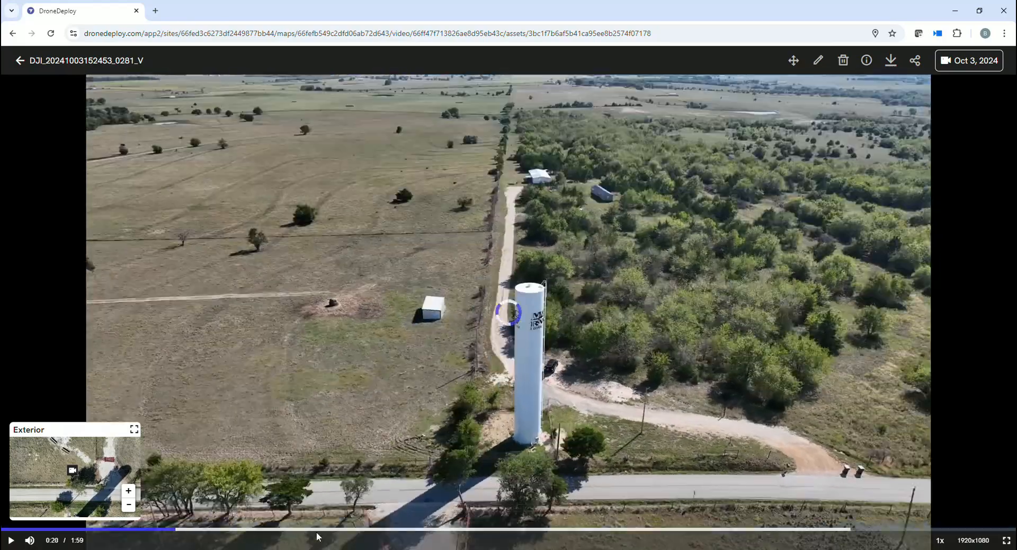
left_click(346, 529)
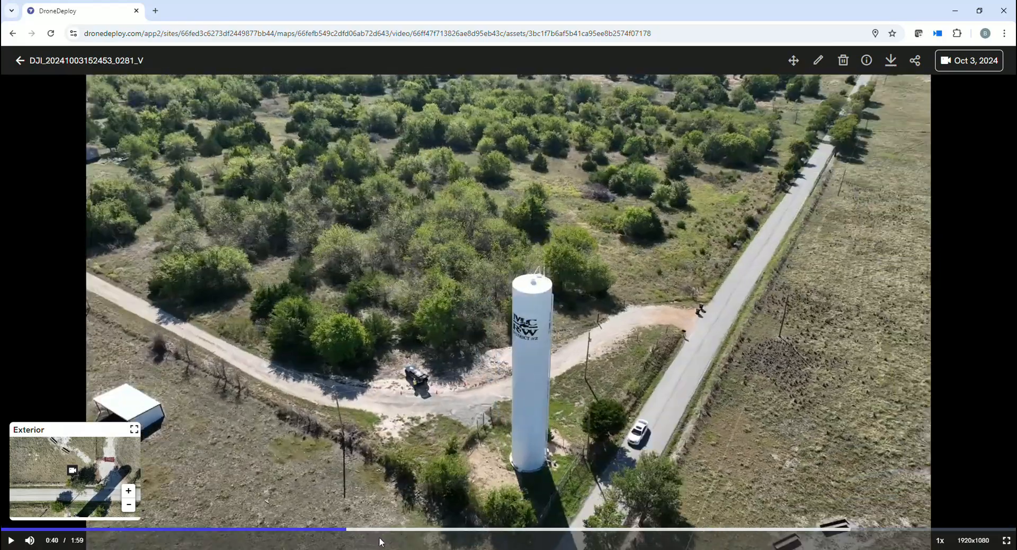
mouse_move(379, 537)
left_mouse_down()
mouse_move(410, 540)
mouse_move(376, 540)
left_mouse_up()
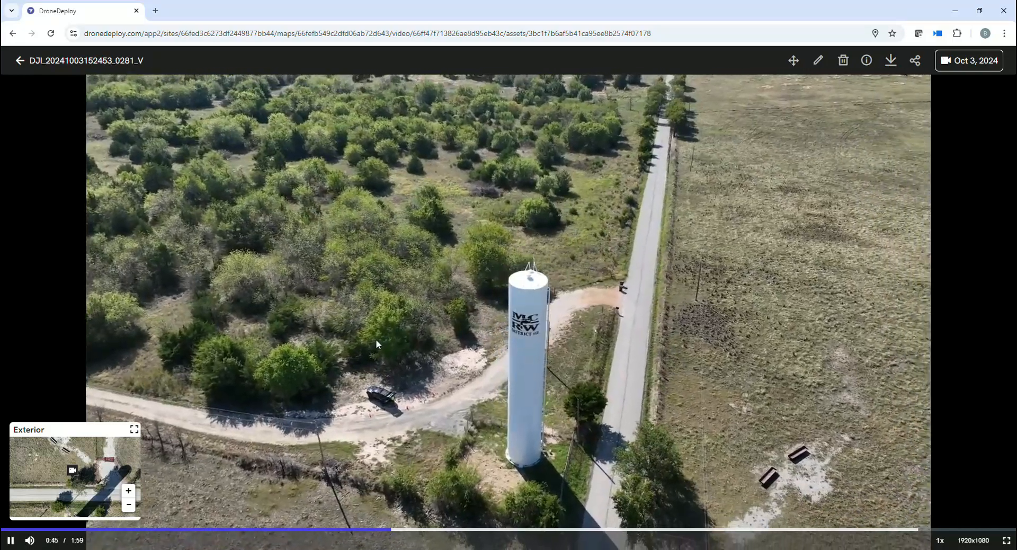
left_click(376, 339)
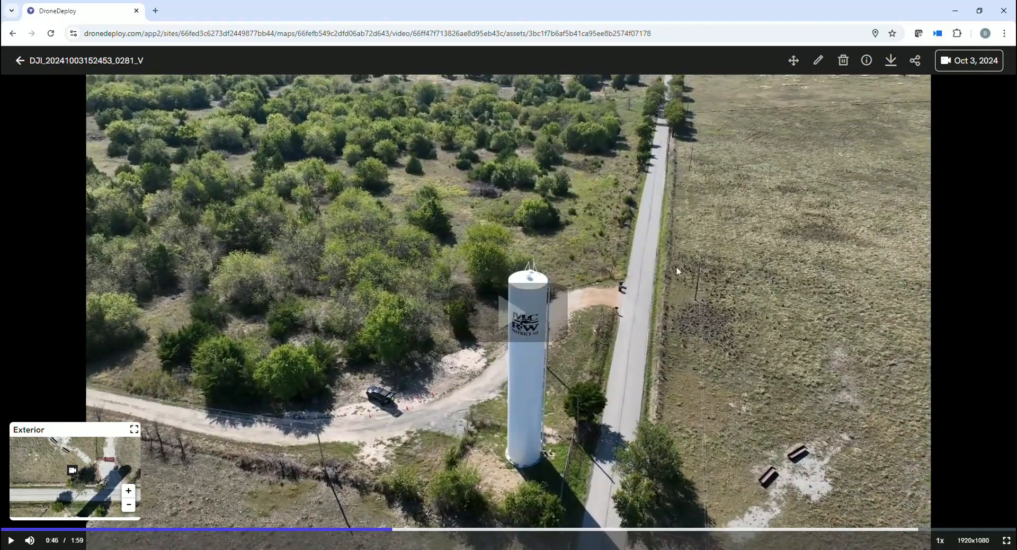
left_click(21, 61)
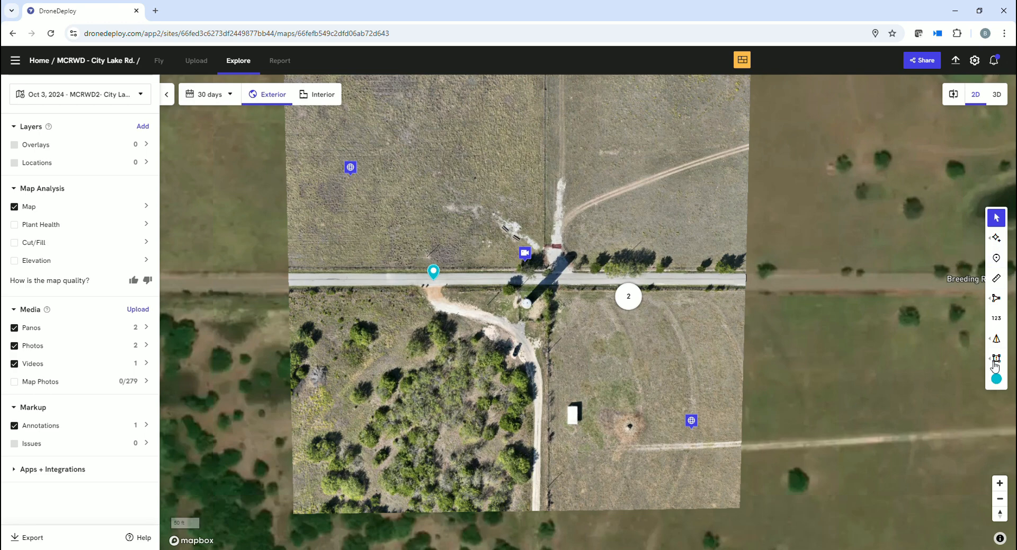
Draw a distance measurement line from beside the video marker to the dirt driveway's entrance at the road
left_click(997, 279)
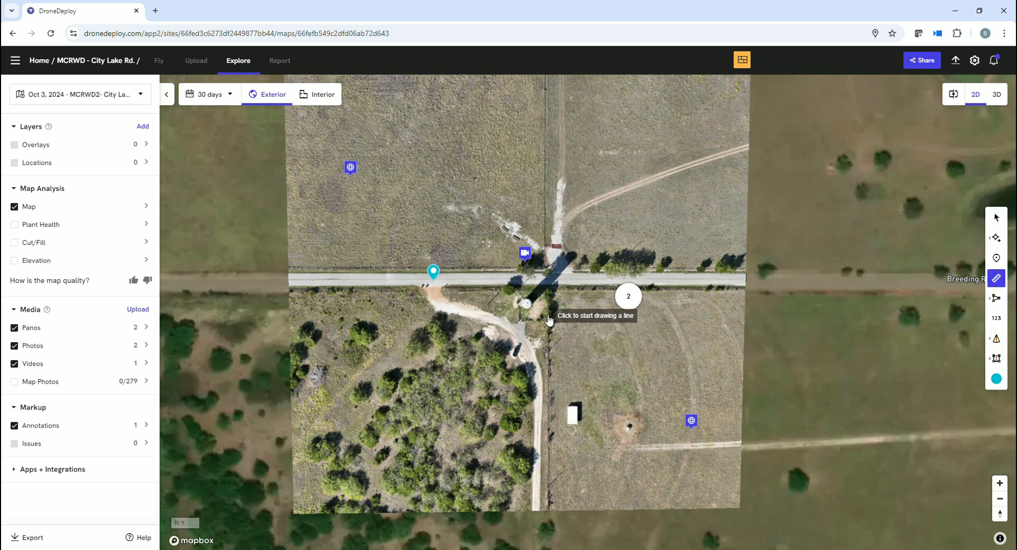
left_click(529, 246)
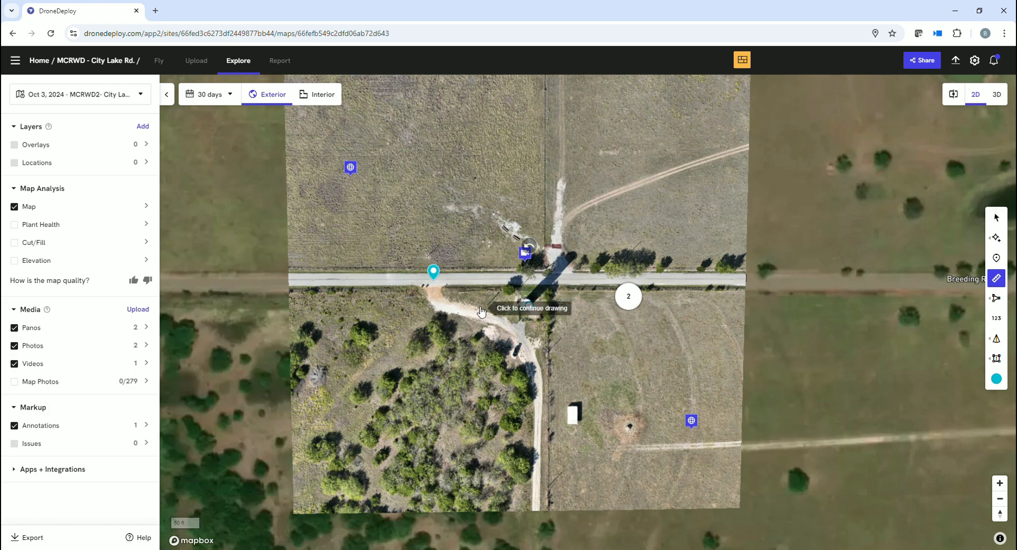
left_click(436, 291)
left_click(436, 294)
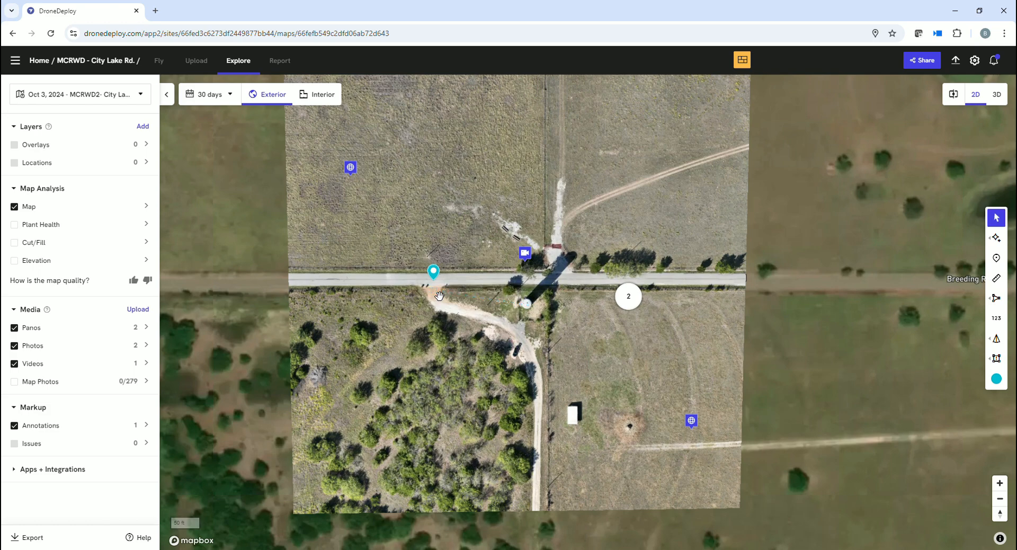
Open the new distance measurement's details, title it "Road Distance", and close the details
scroll(437, 295, "up", 5)
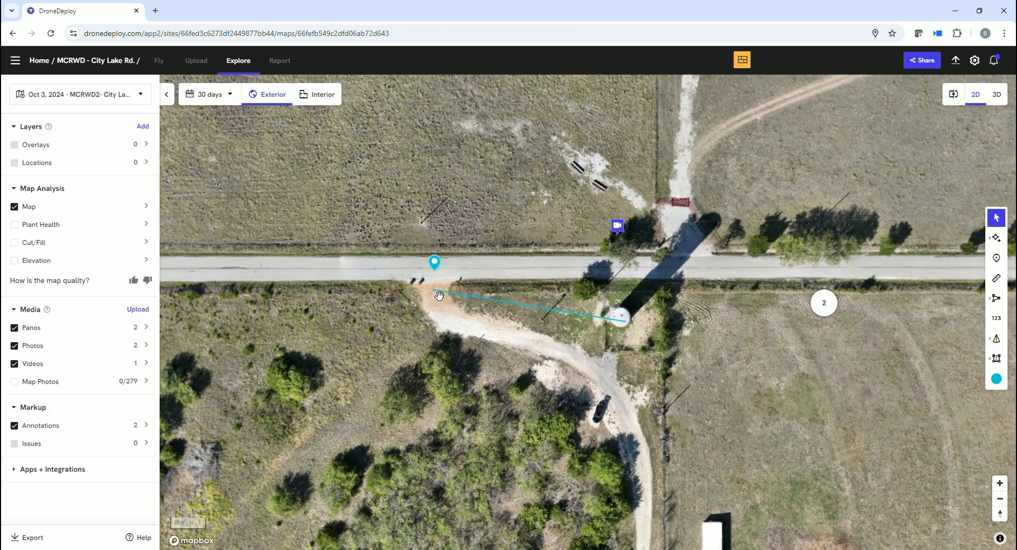
left_click(528, 310)
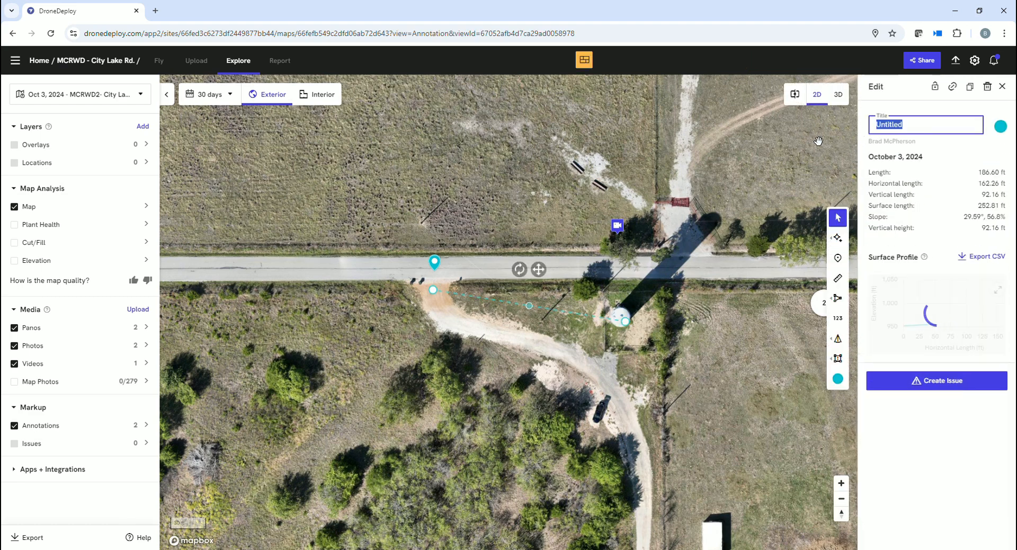
type("Road Distance")
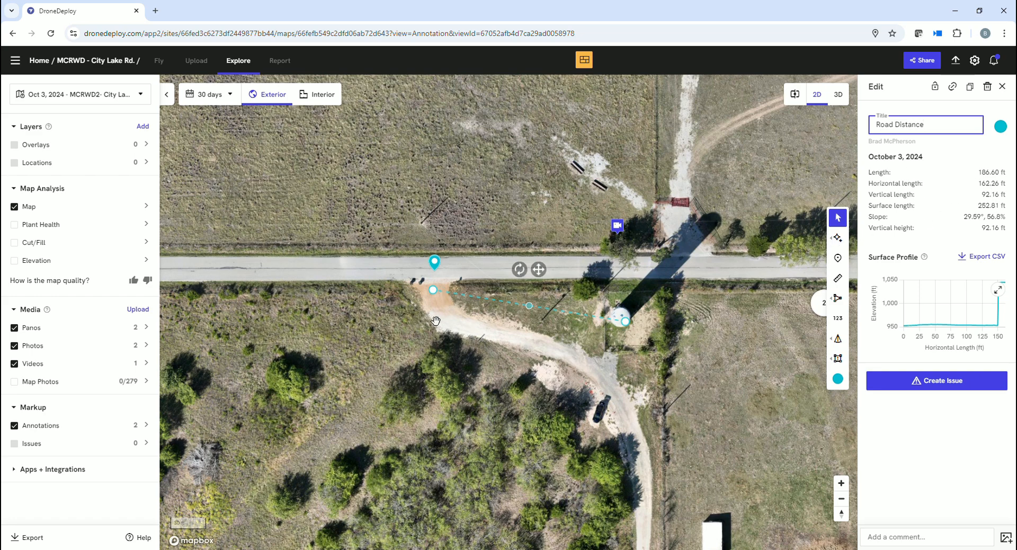
left_click(1002, 87)
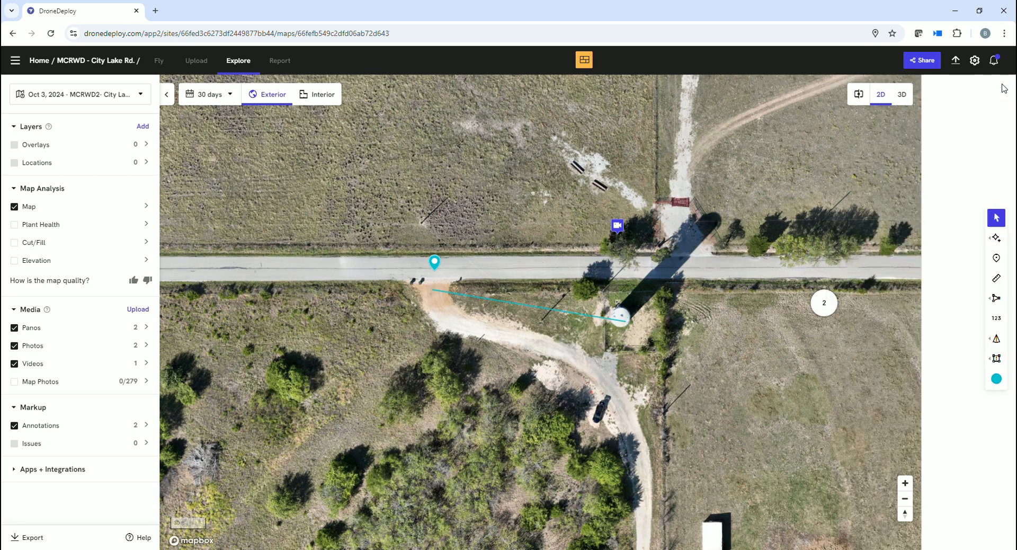
Delete the Road Distance measurement from the annotations list and return to the layer list
left_click(62, 433)
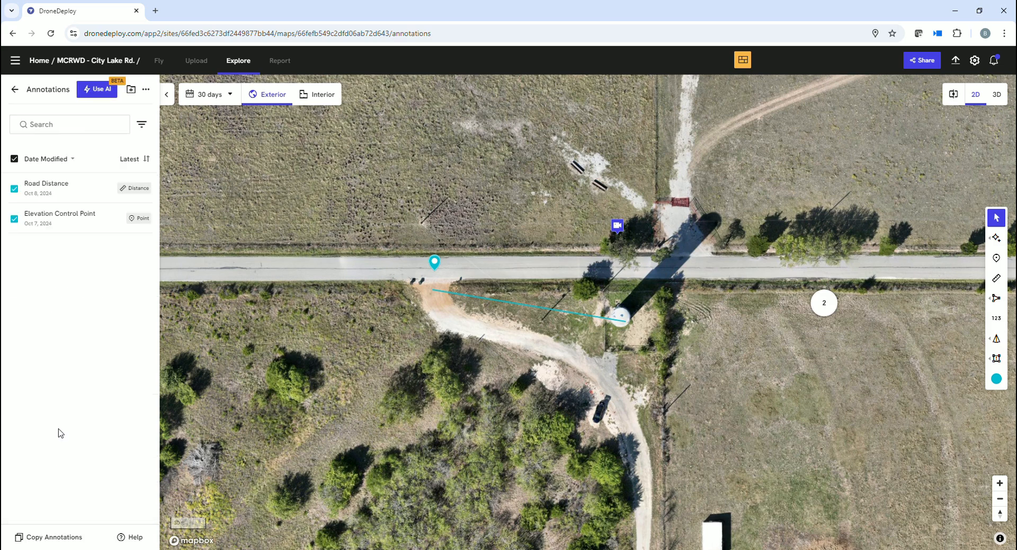
left_click(52, 186)
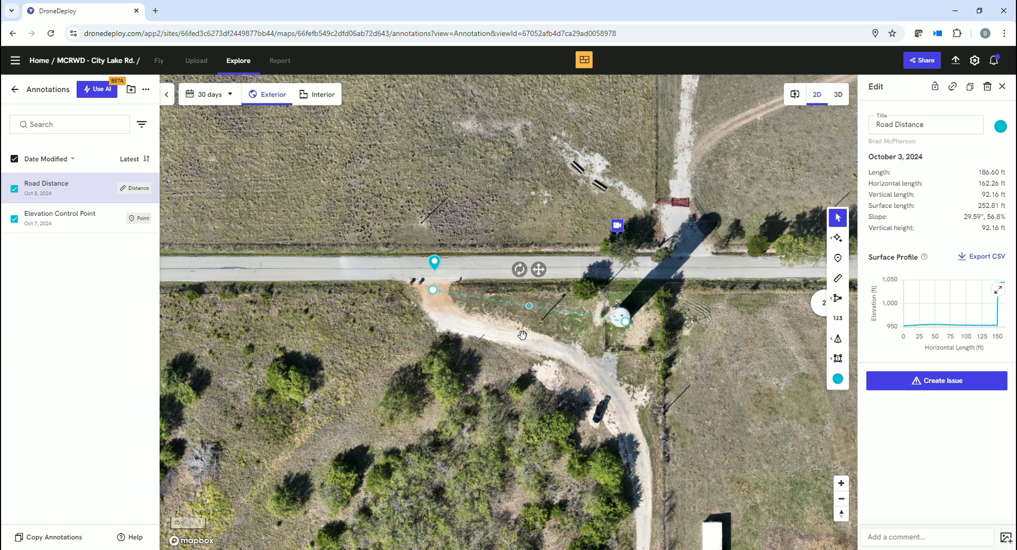
left_click(988, 88)
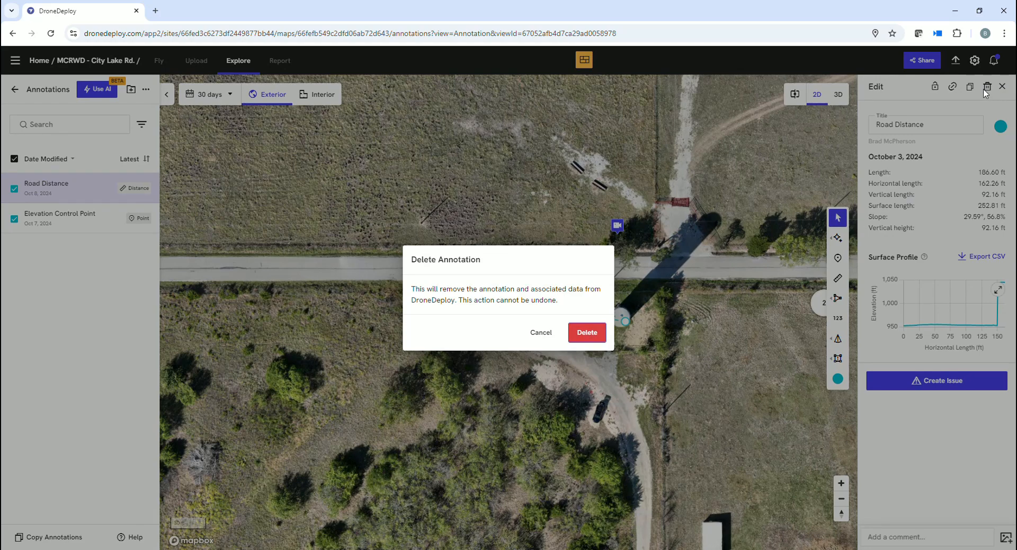
left_click(588, 333)
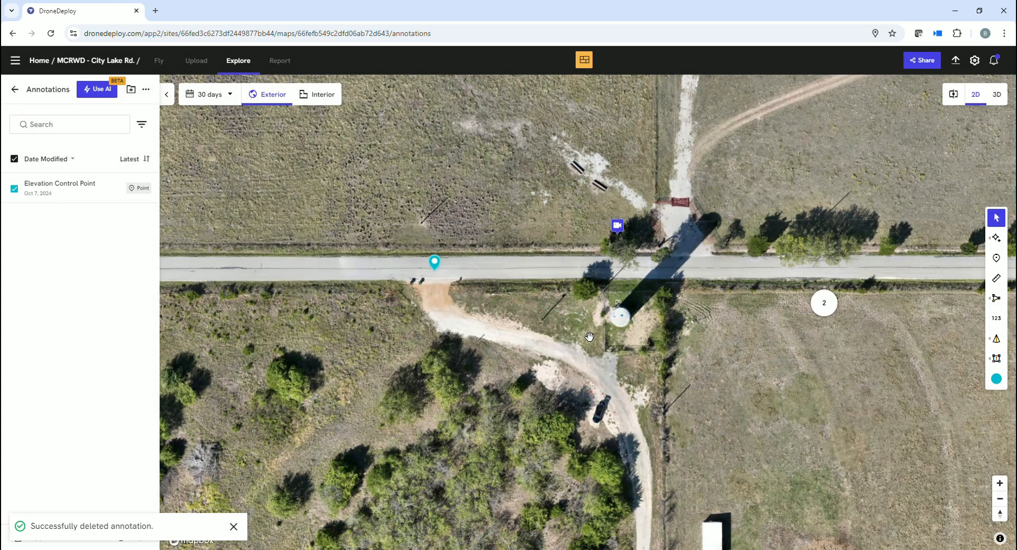
left_click_drag(722, 427, 697, 383)
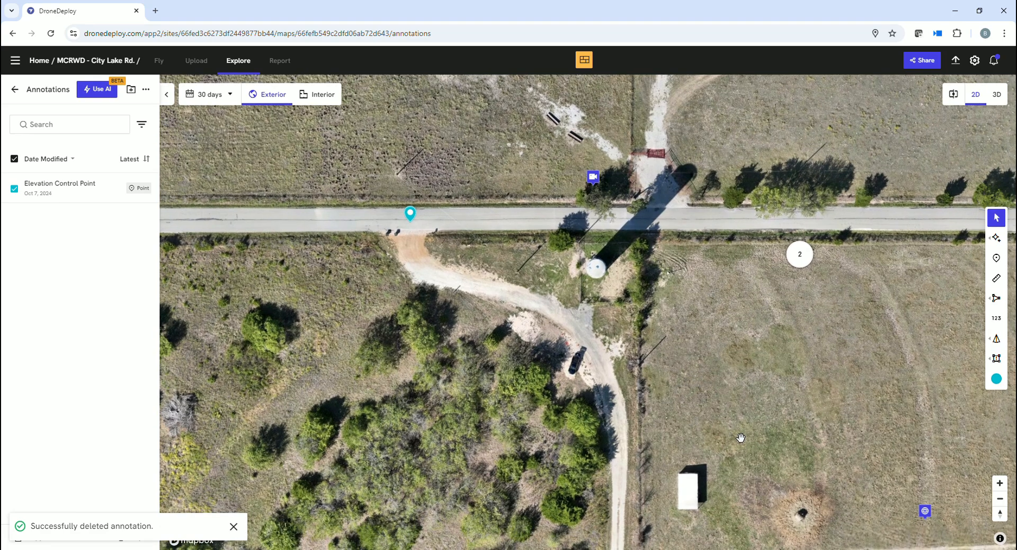
left_click(15, 91)
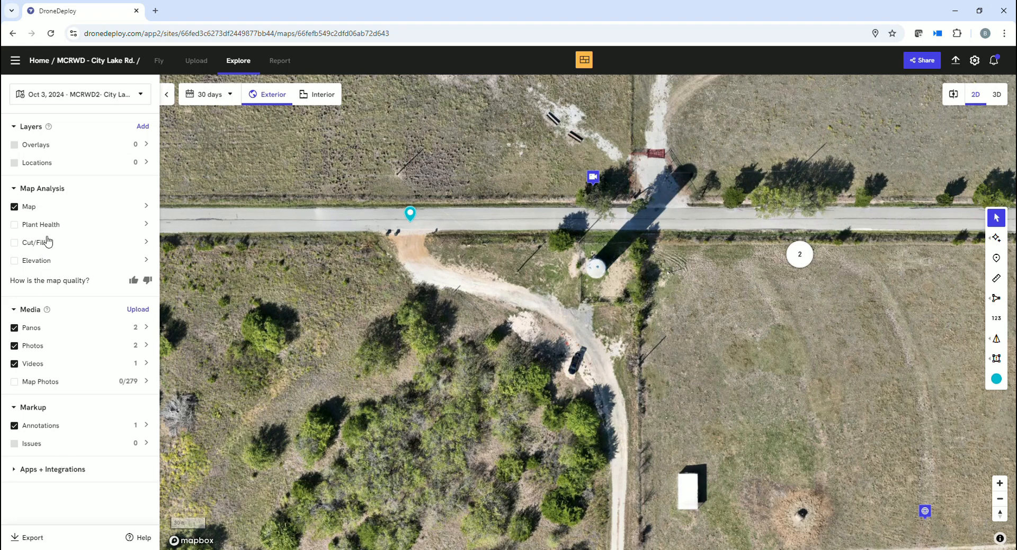
Switch the map to the 3D model and examine the water tower and its surroundings from an angled view
left_click_drag(286, 375, 270, 415)
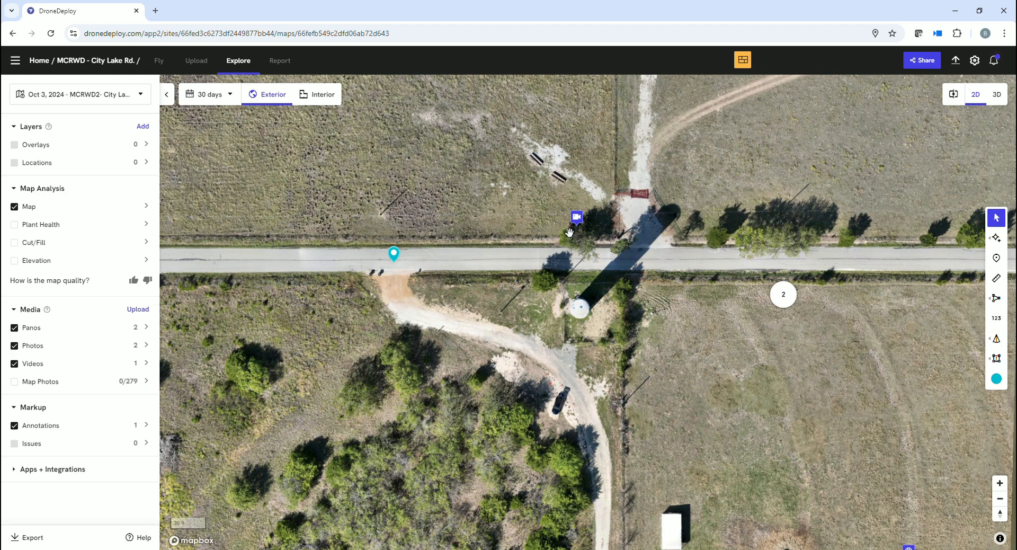
left_click_drag(686, 363, 701, 341)
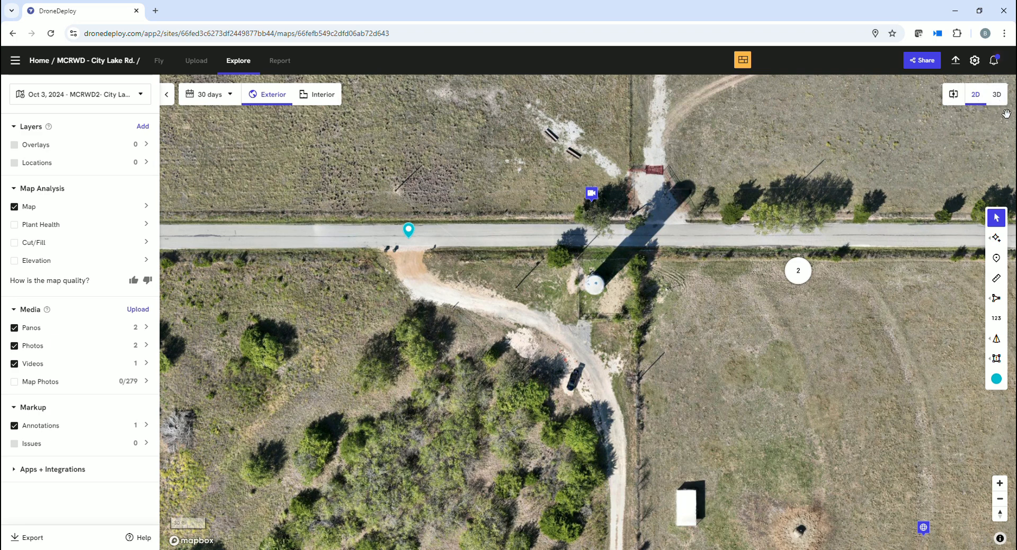
left_click(1001, 96)
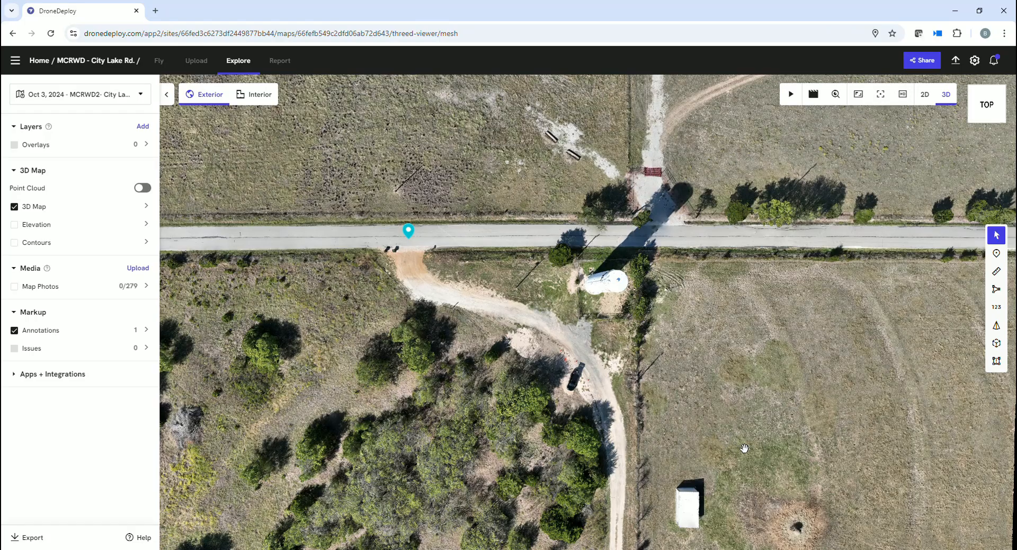
left_click_drag(750, 449, 518, 405)
left_click_drag(702, 404, 649, 412)
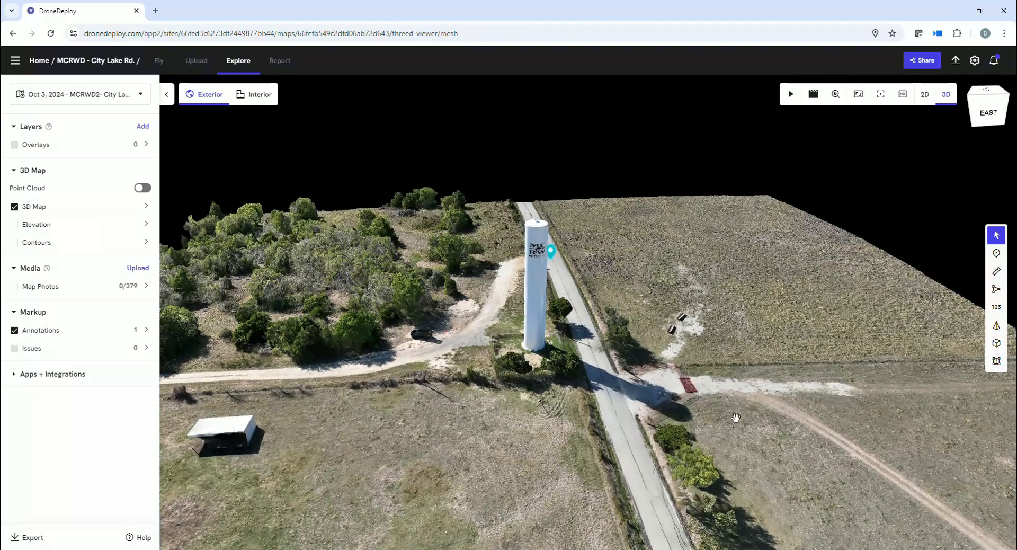
left_click_drag(752, 418, 744, 416)
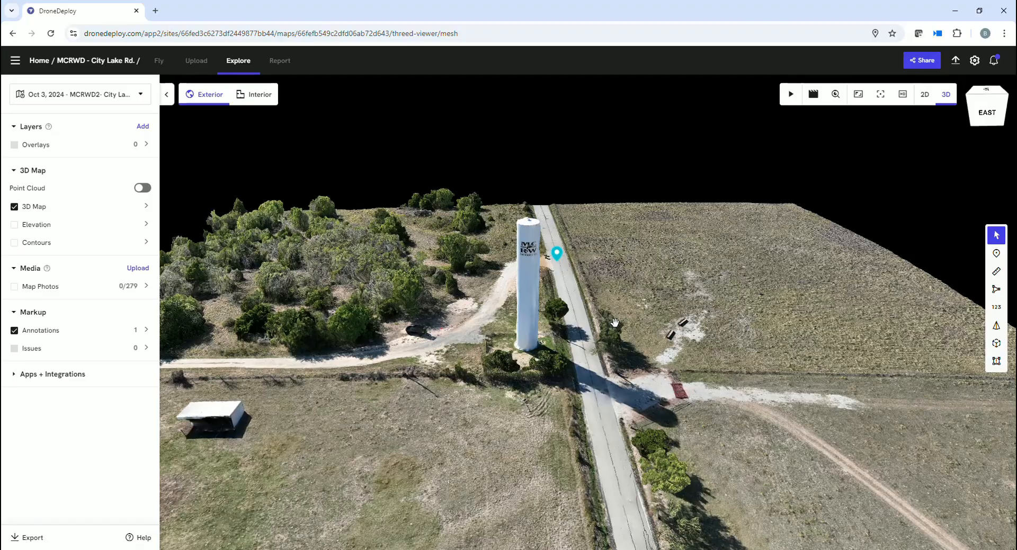
scroll(580, 373, "down", 3)
scroll(581, 372, "up", 3)
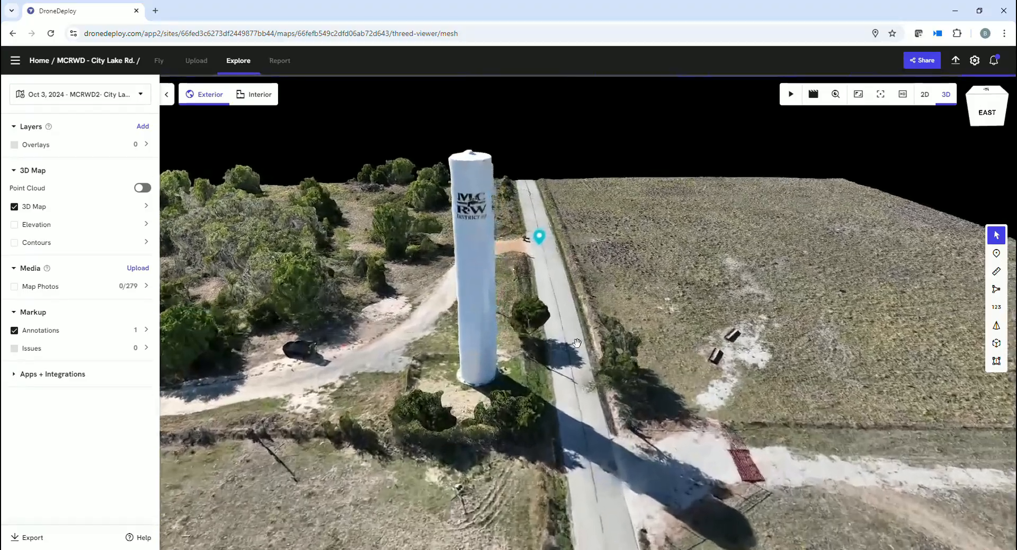
left_click_drag(492, 418, 496, 420)
scroll(496, 420, "down", 5)
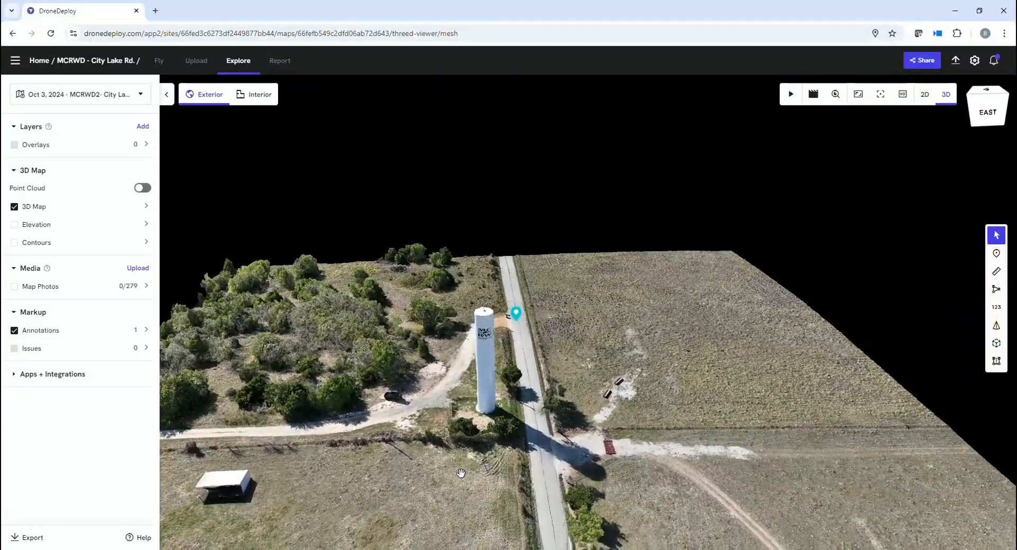
Show the Elevation layer on the 3D map, examine the site's elevation colors, and hide the layer again
left_click(14, 225)
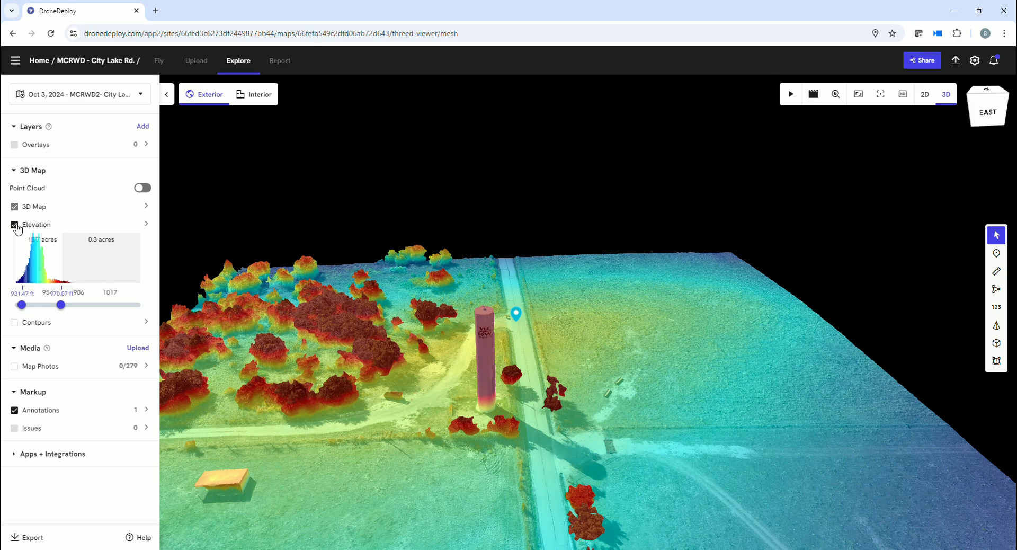
left_click_drag(716, 406, 752, 409)
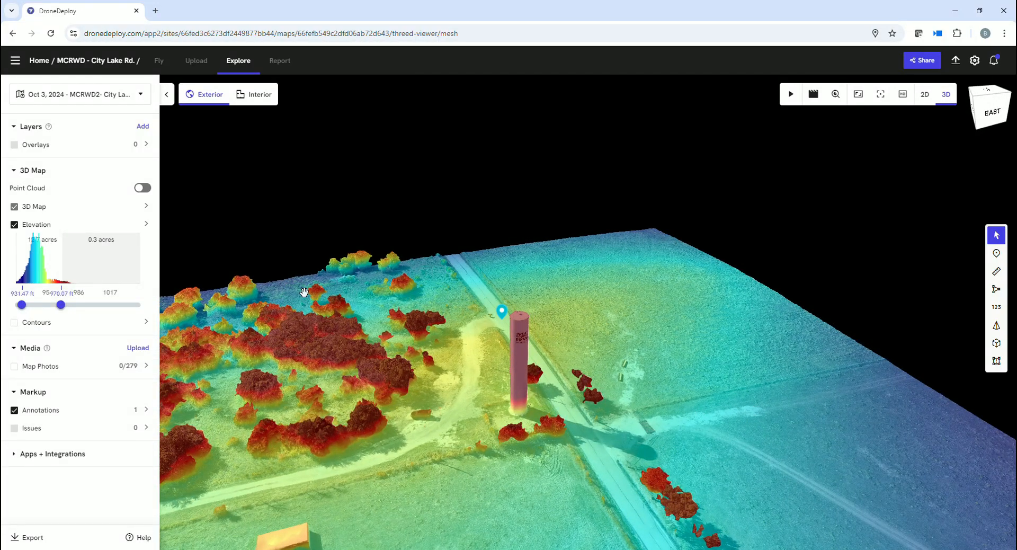
left_click_drag(538, 450, 538, 456)
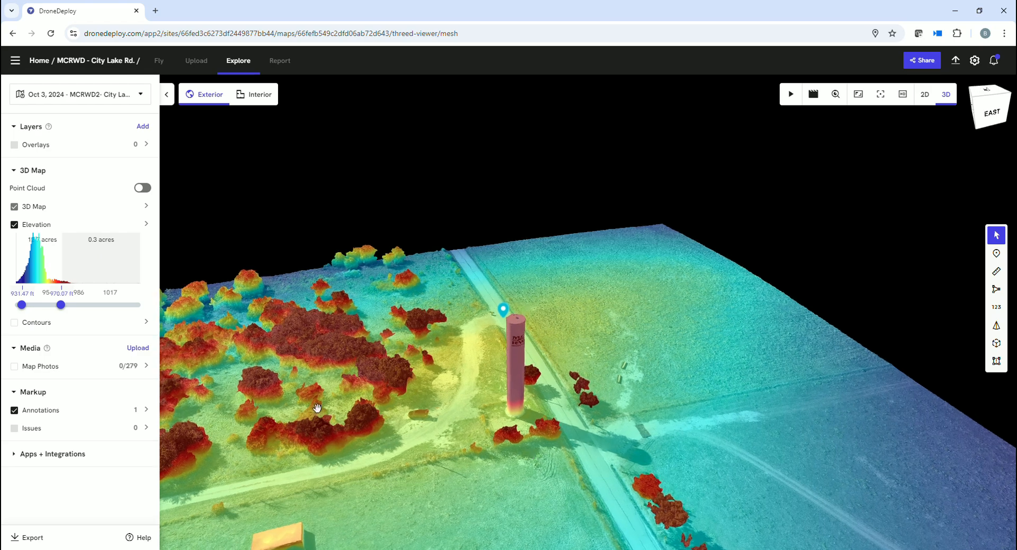
left_click(15, 224)
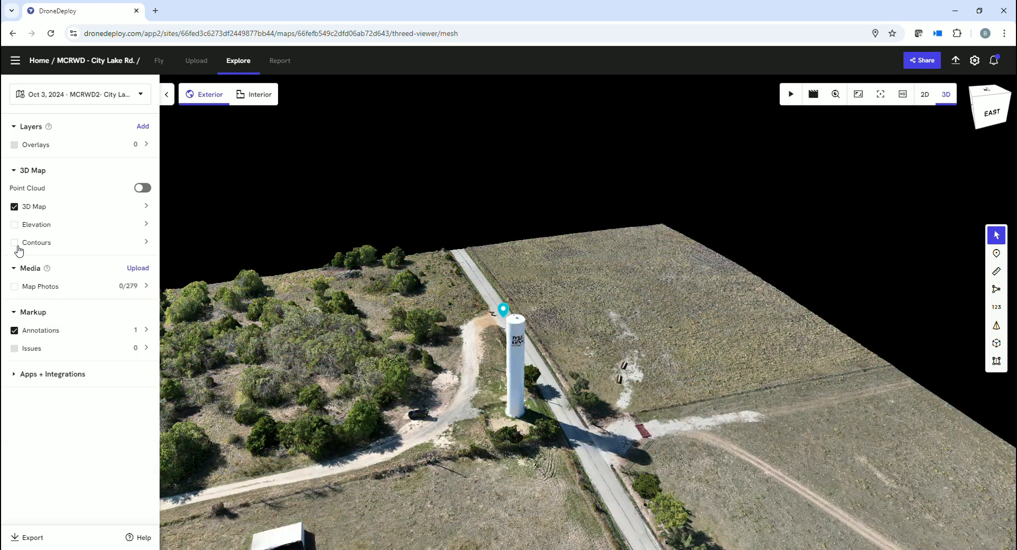
Show the Contours layer on the 3D map and set the contour line color to black
left_click(15, 243)
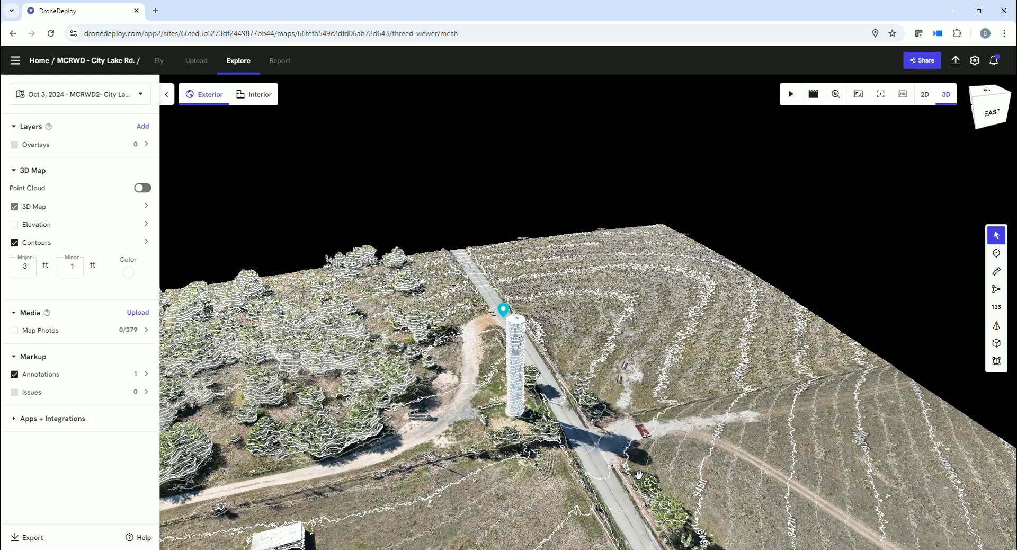
left_click_drag(631, 474, 627, 473)
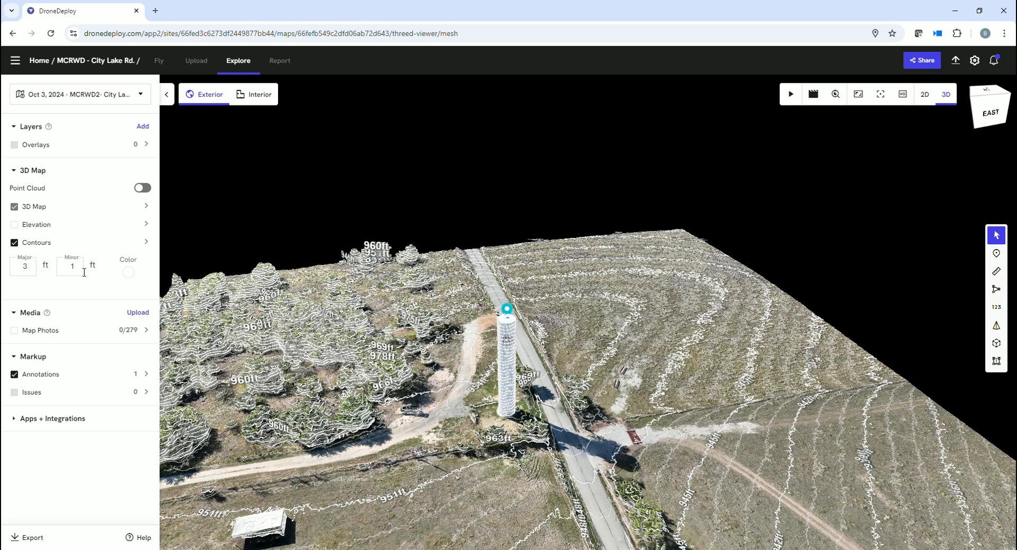
left_click(129, 272)
left_click(95, 299)
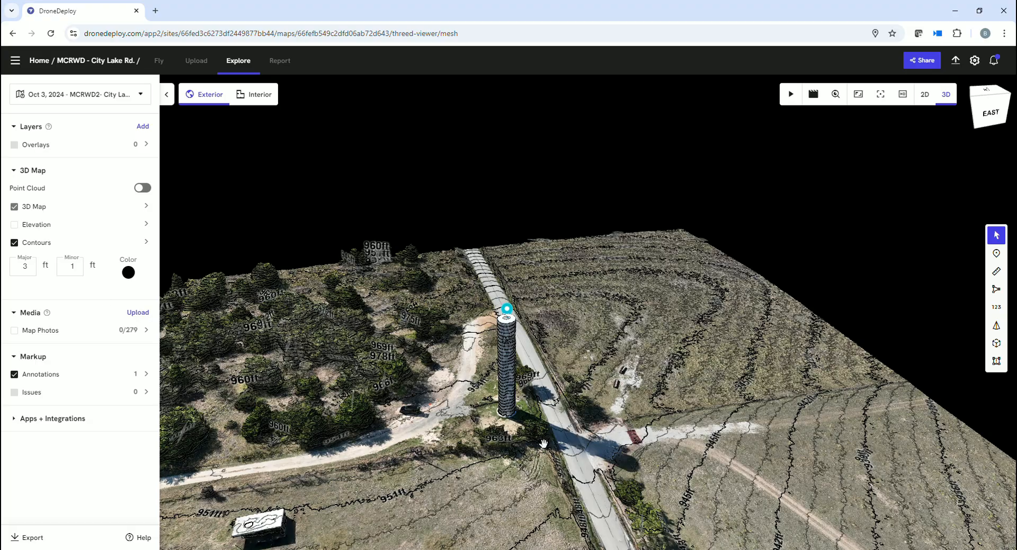
Examine the contour lines around the tower and across the site from several sides, and hide the annotations
left_click_drag(543, 450, 434, 436)
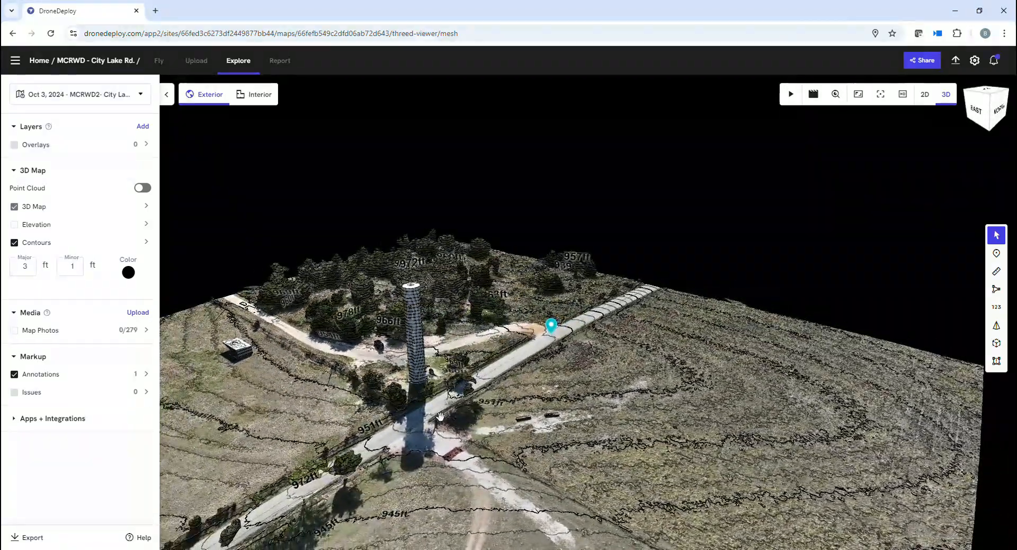
scroll(440, 421, "up", 5)
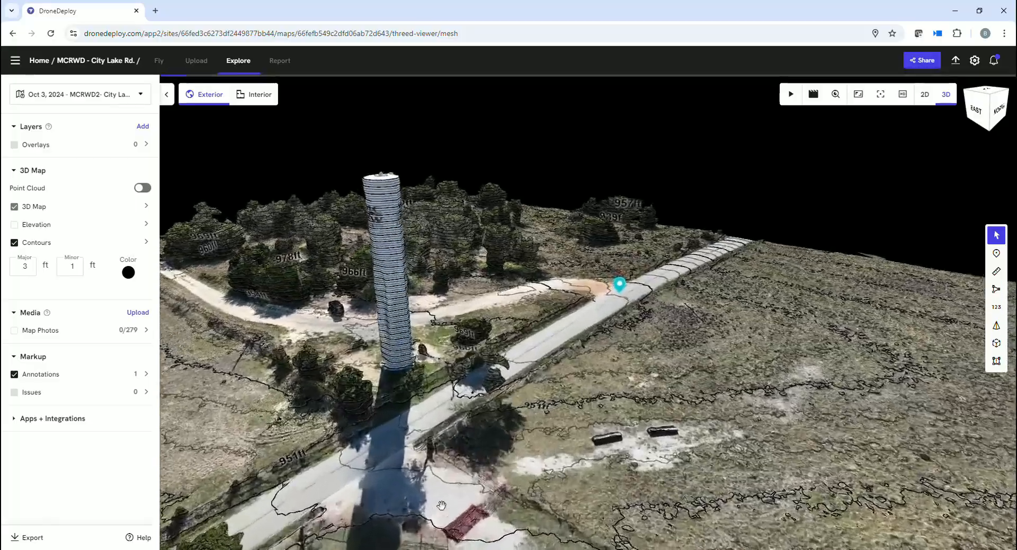
left_click_drag(441, 505, 618, 503)
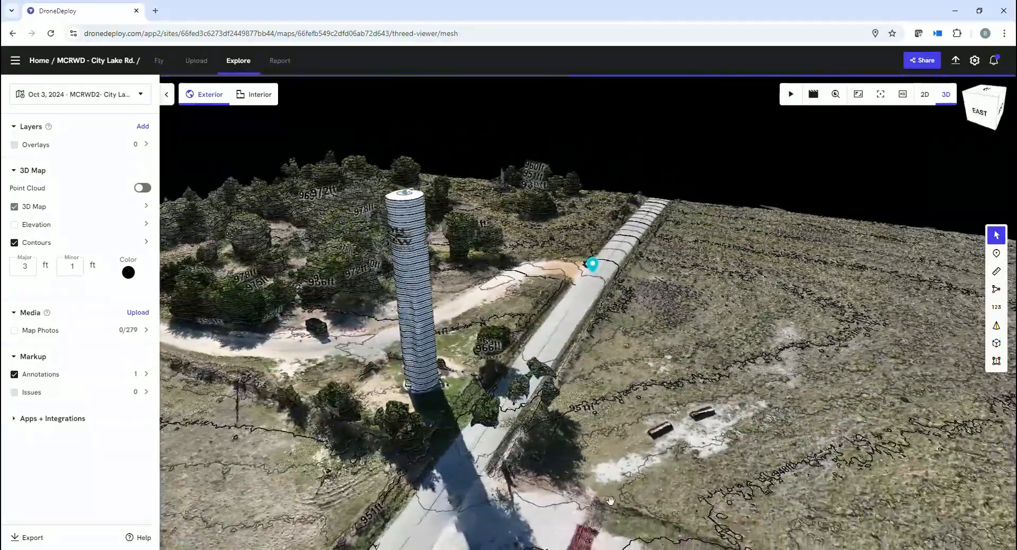
scroll(631, 442, "down", 5)
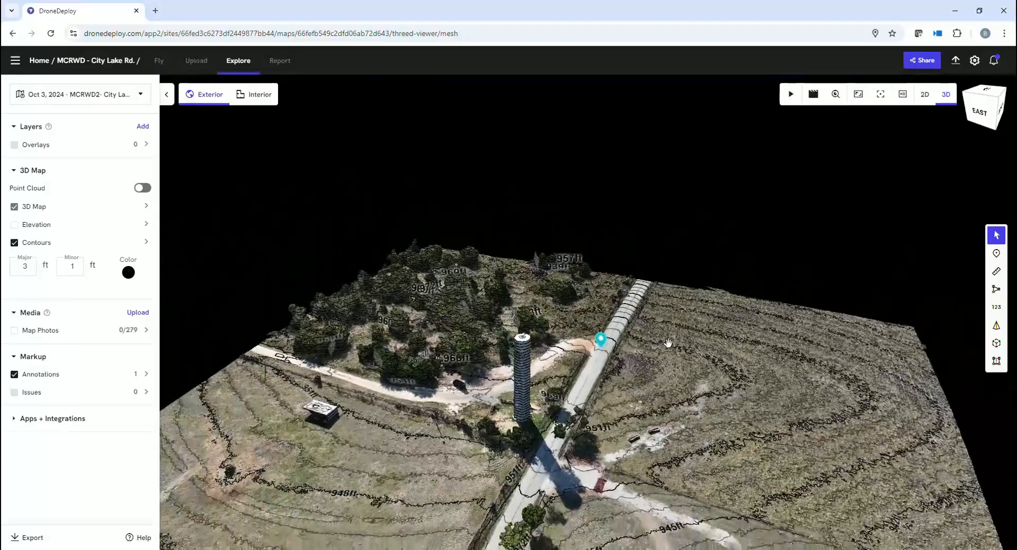
left_click_drag(632, 445, 484, 528)
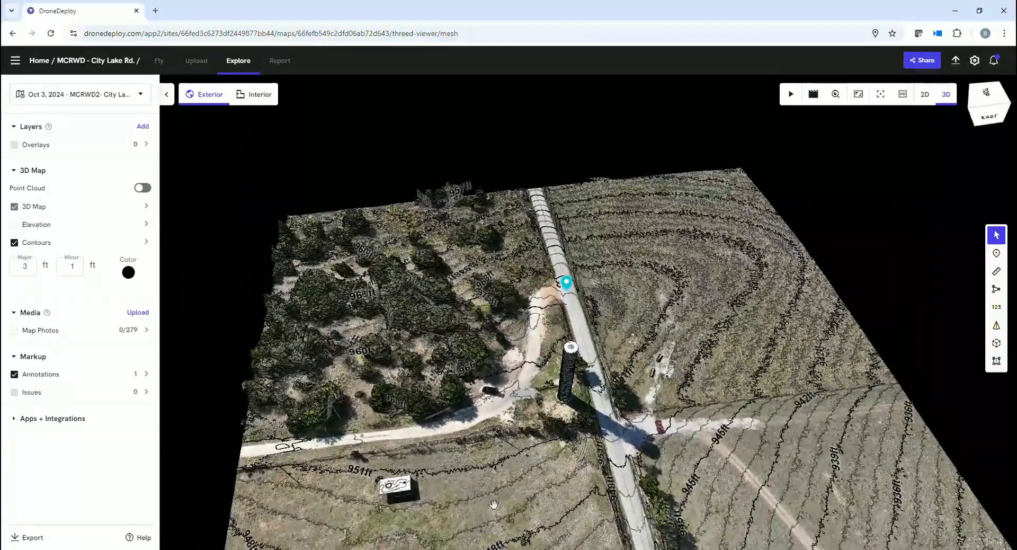
left_click_drag(609, 462, 164, 326)
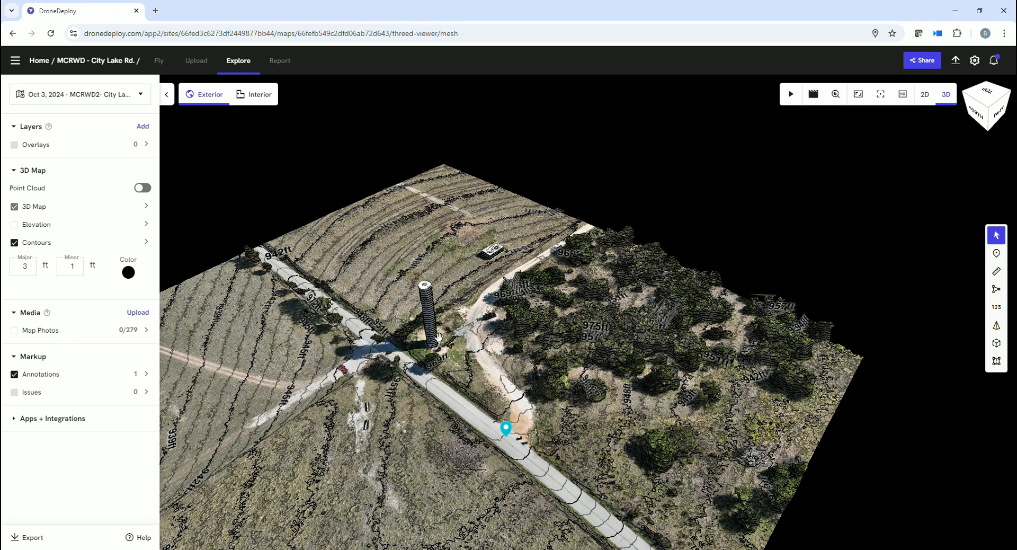
left_click_drag(344, 332, 548, 395)
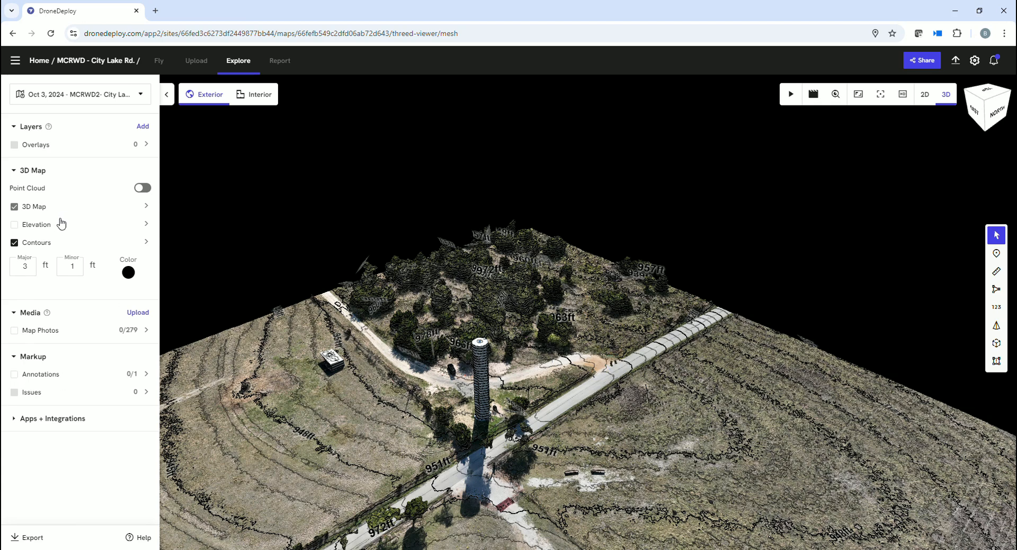
Hide the Contours layer and examine the water tower, driveway and road up close on the plain 3D map
left_click(15, 243)
left_click_drag(315, 298, 321, 317)
left_click_drag(419, 424, 505, 432)
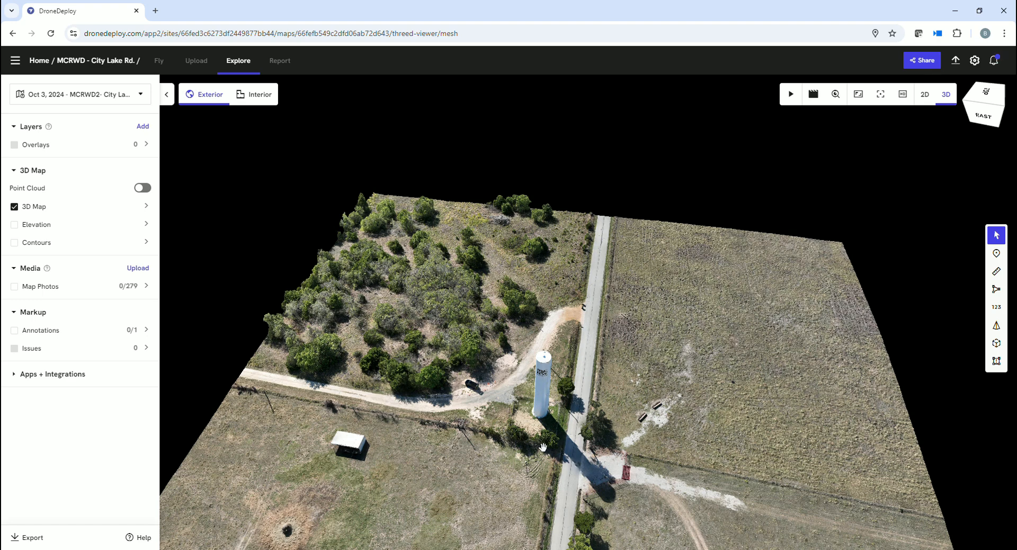
left_click_drag(531, 444, 512, 444)
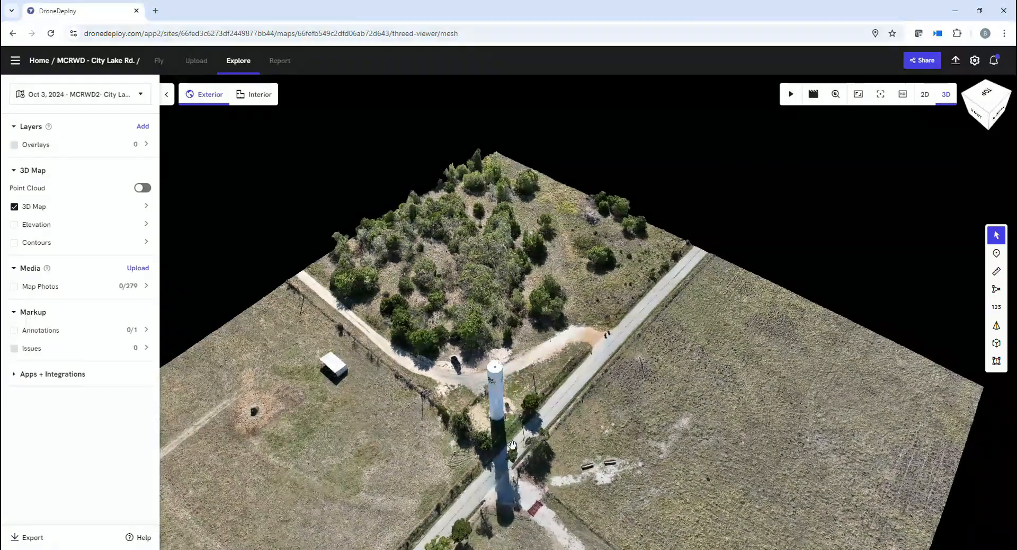
scroll(530, 424, "up", 5)
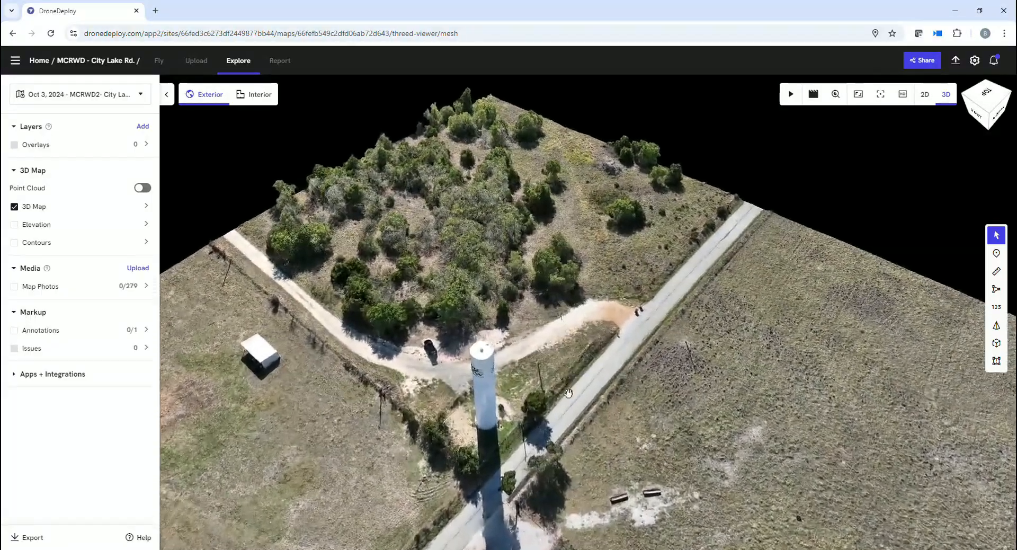
scroll(568, 387, "up", 5)
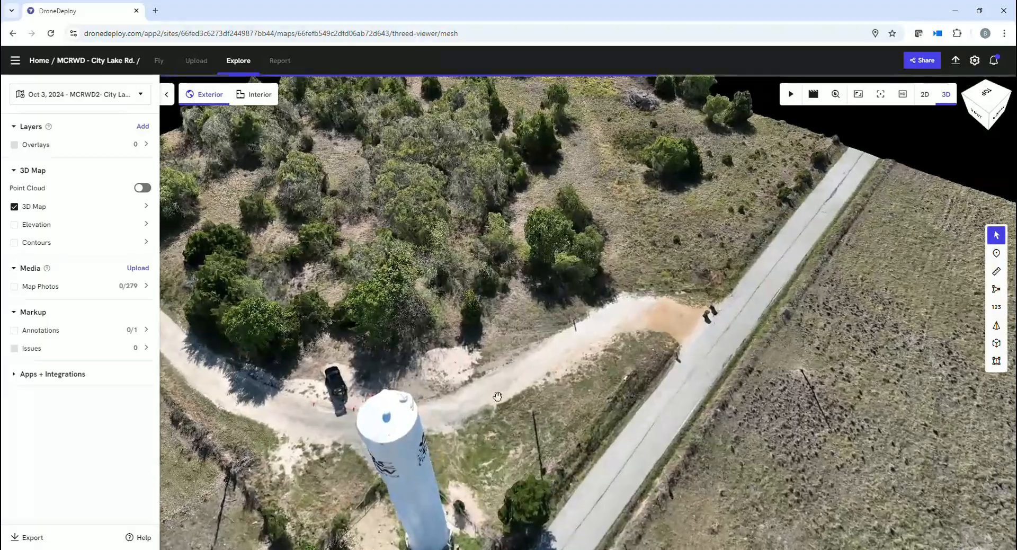
Examine the water tower, driveway and road from several sides on the 3D map, ending on a west-facing view
scroll(500, 401, "up", 2)
left_click_drag(442, 495, 280, 428)
left_click_drag(562, 424, 676, 395)
left_click_drag(362, 405, 425, 408)
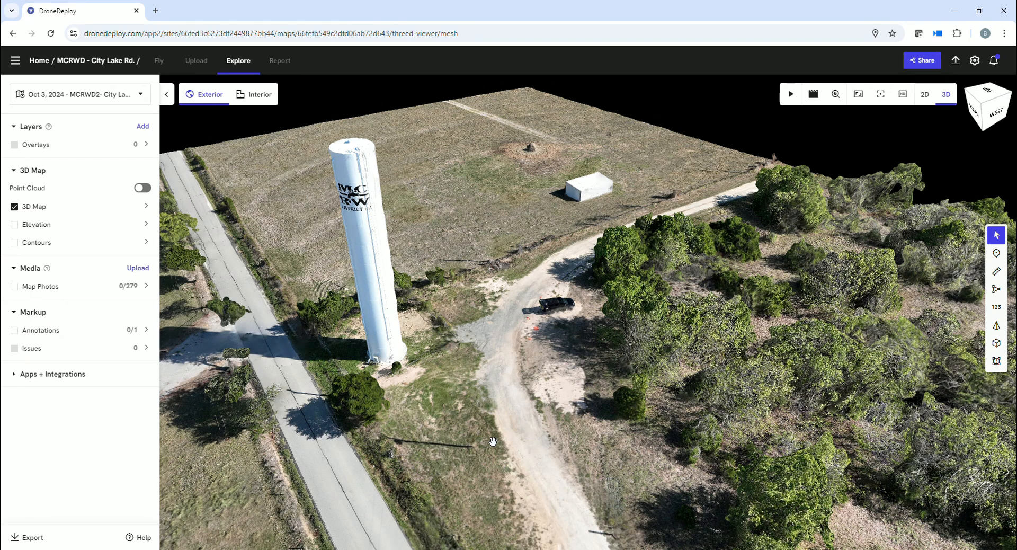
left_click_drag(553, 434, 508, 427)
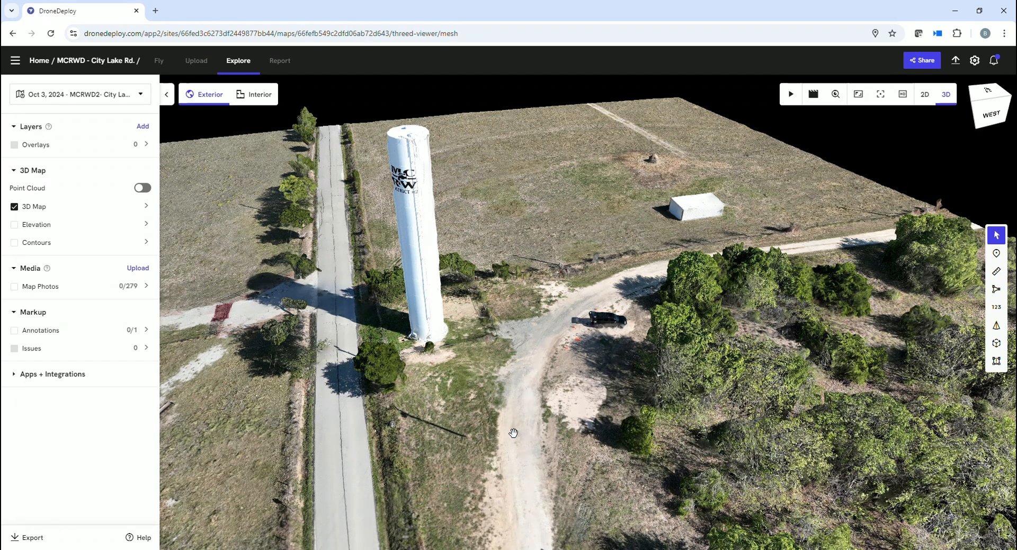
left_click_drag(554, 431, 545, 432)
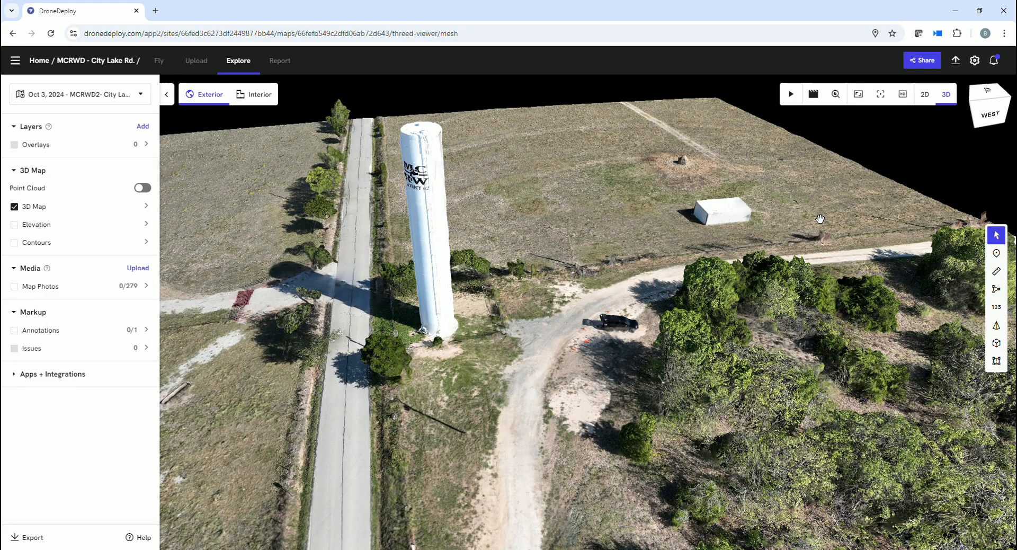
Turn the 3D map around its west face with the orientation cube to examine the tower and surrounding fields
left_click(980, 124)
left_click_drag(980, 126, 1005, 125)
left_click_drag(713, 246, 854, 180)
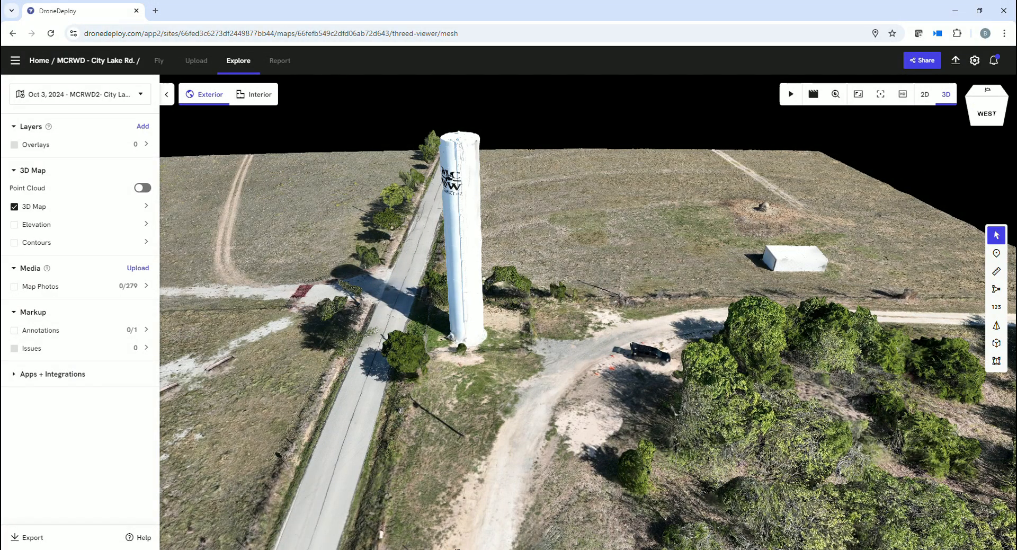
mouse_move(995, 122)
left_mouse_down()
mouse_move(799, 116)
mouse_move(1006, 124)
left_mouse_up()
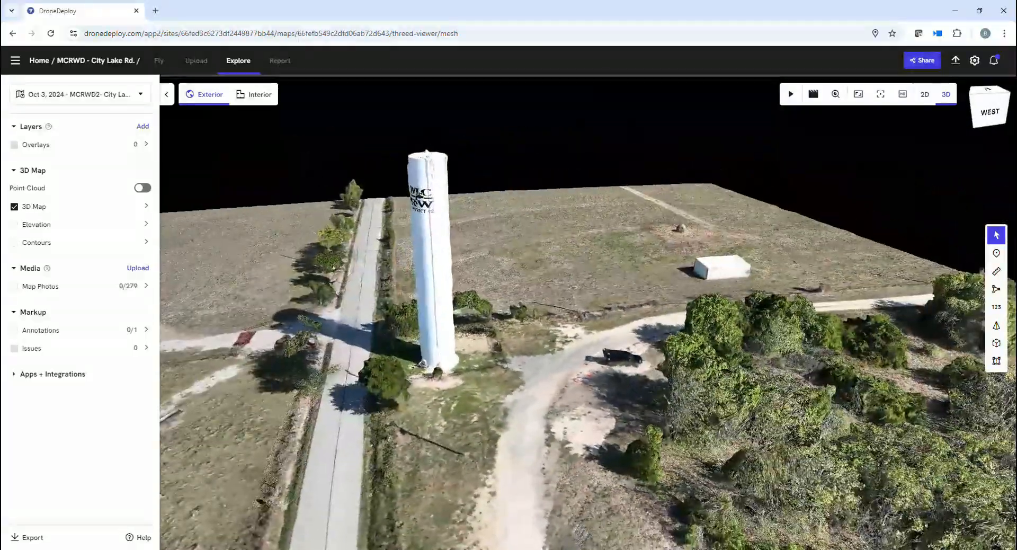
left_click_drag(847, 158, 797, 182)
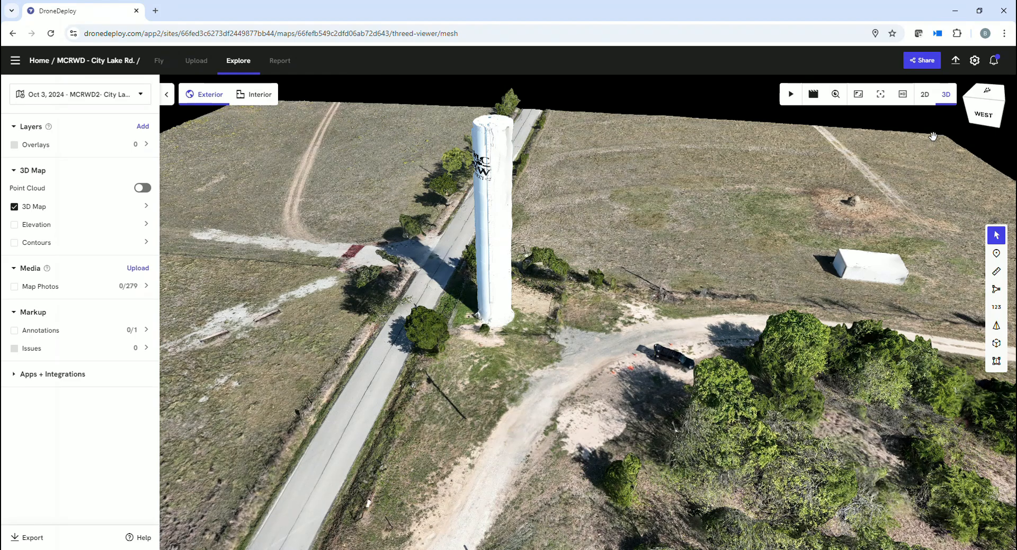
Switch to the 2D map and compare the MCRWD2 City Lake map with Map #1, sweeping the divider beside the tower
left_click(925, 97)
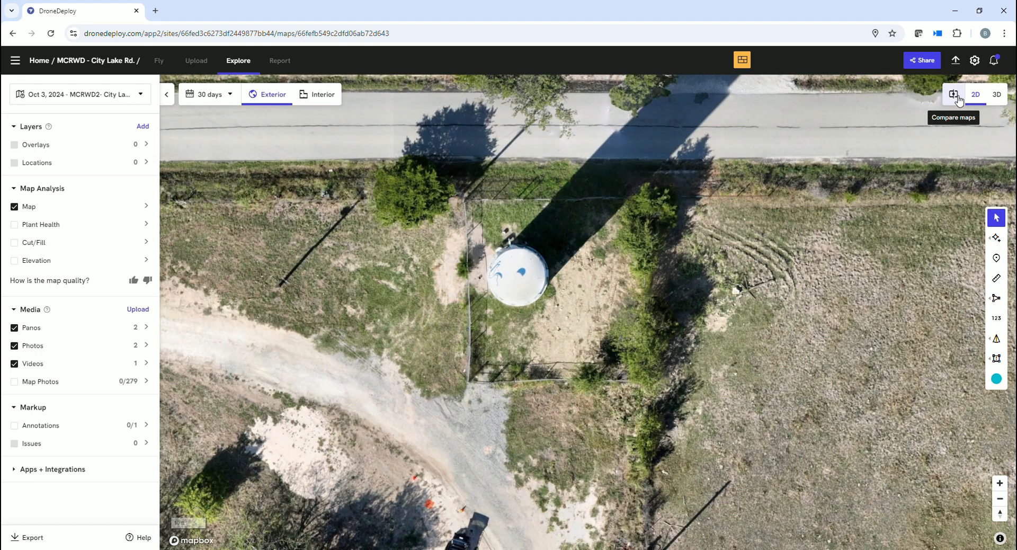
left_click(953, 94)
left_click_drag(518, 302, 700, 324)
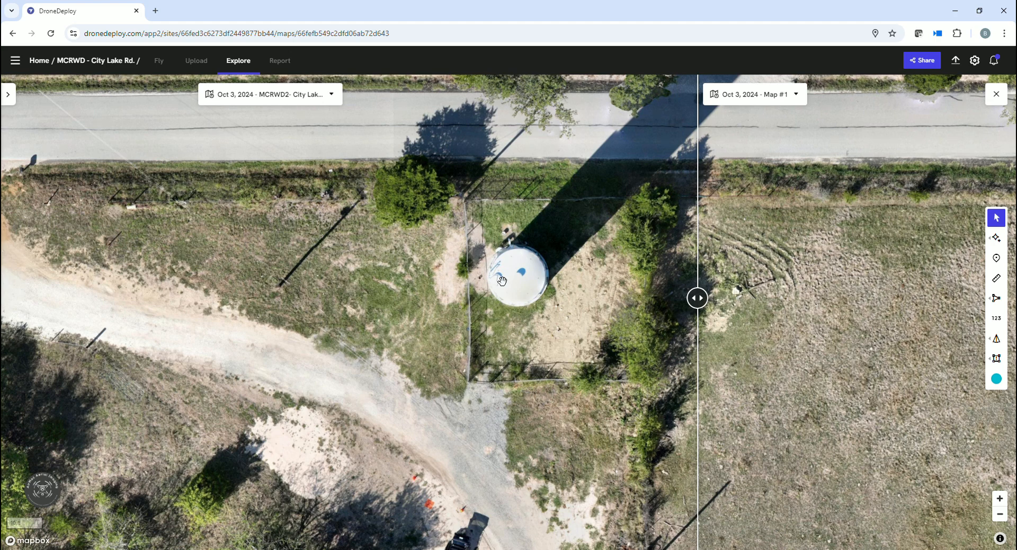
left_click_drag(710, 304, 596, 334)
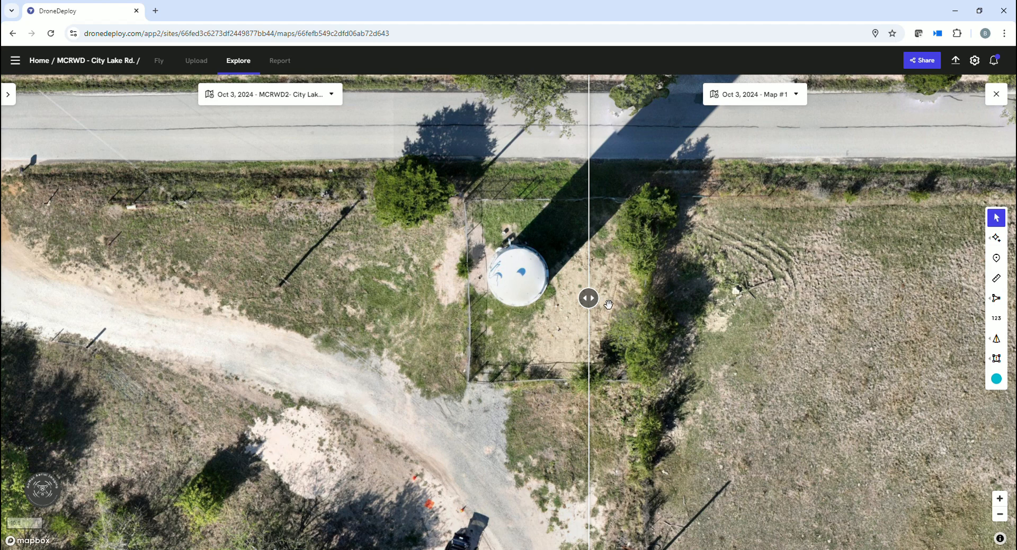
mouse_move(598, 304)
left_mouse_down()
mouse_move(384, 297)
mouse_move(616, 313)
mouse_move(673, 299)
mouse_move(319, 299)
mouse_move(609, 315)
left_mouse_up()
Examine the water tower and its fenced enclosure up close in the map comparison, shifting the divider across the enclosure
scroll(552, 322, "up", 2)
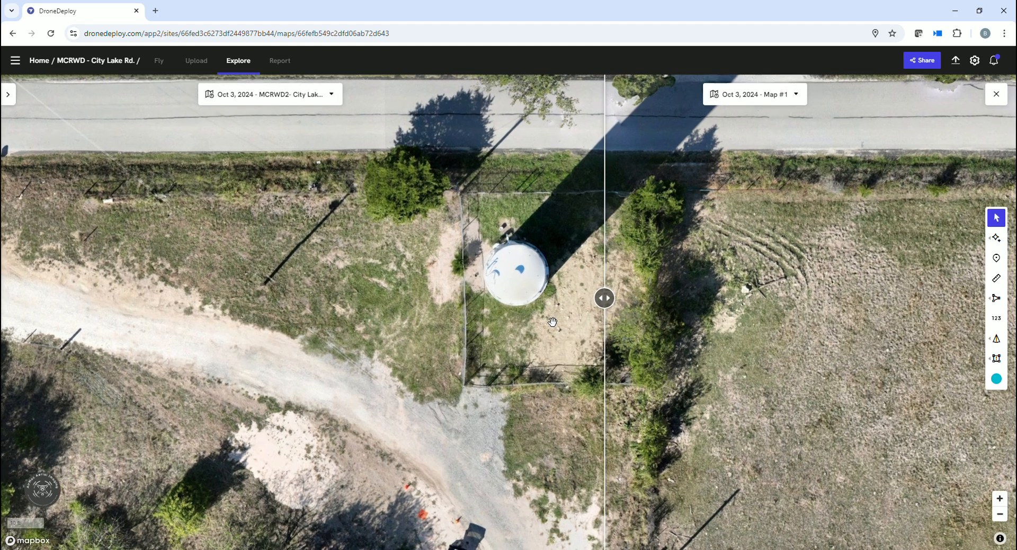
scroll(552, 321, "up", 2)
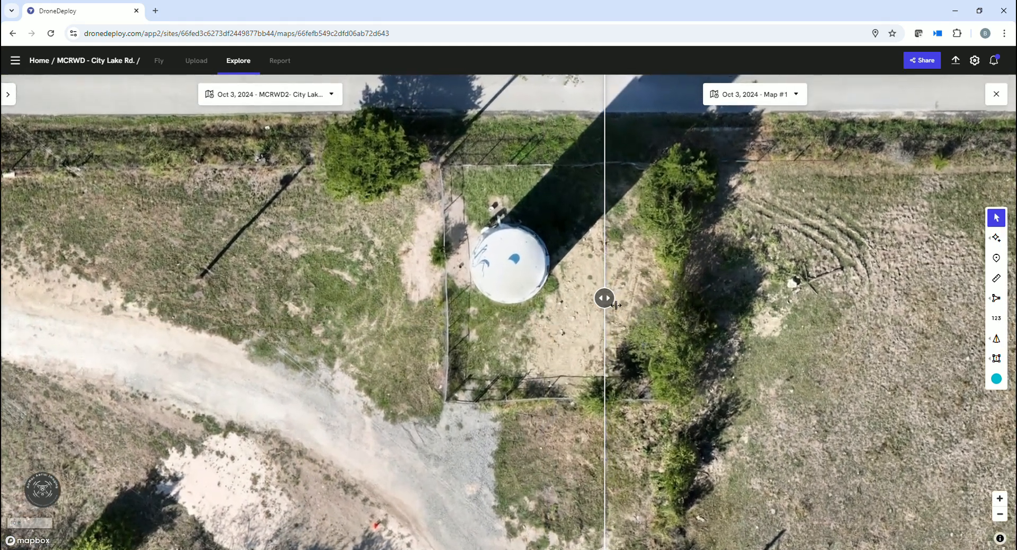
left_click_drag(616, 304, 709, 325)
scroll(486, 369, "up", 2)
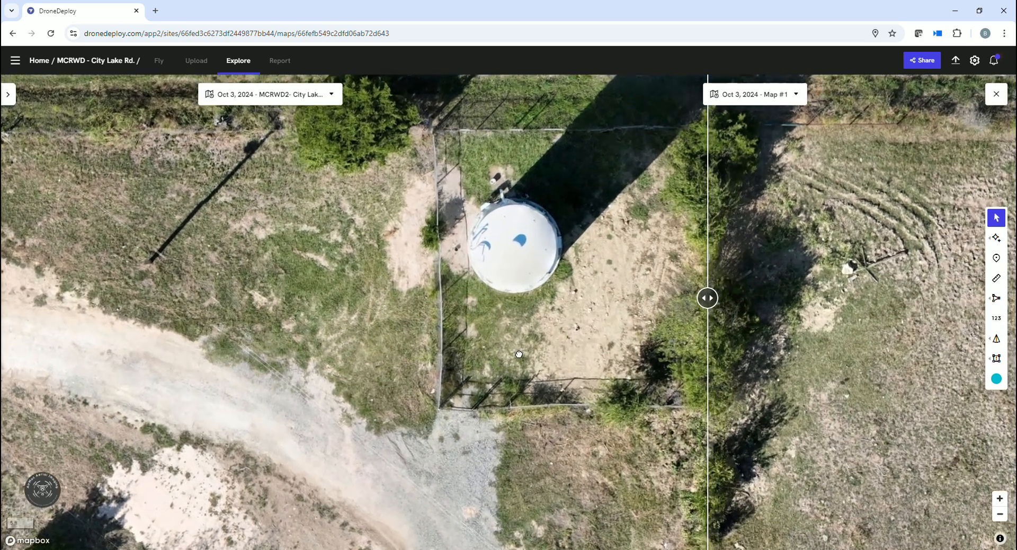
left_click_drag(517, 355, 537, 443)
left_click_drag(537, 384, 557, 373)
left_click_drag(718, 301, 691, 299)
scroll(531, 400, "up", 3)
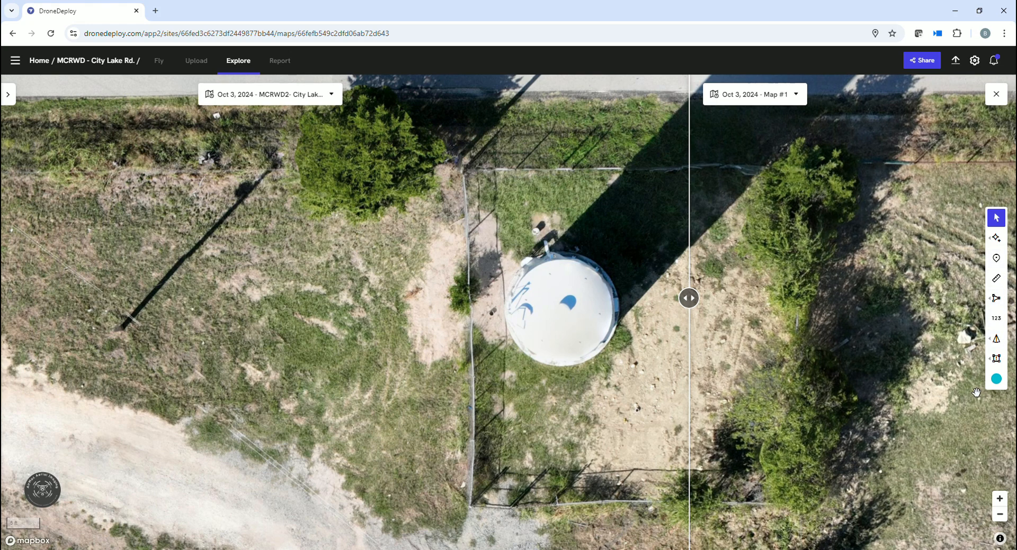
Outline an area issue of about 12.6 ft² around the blue mark on the water tower's roof
left_click(996, 358)
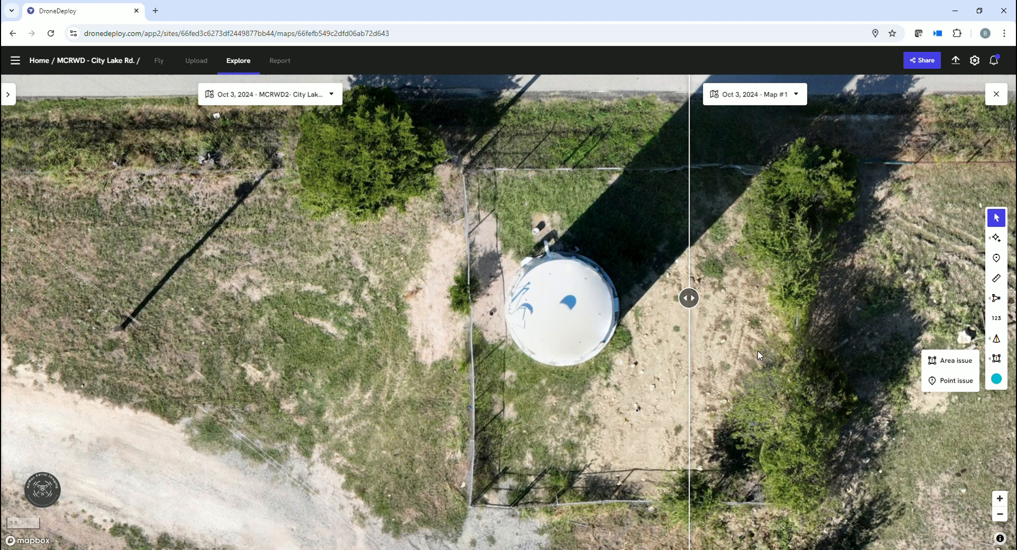
left_click(570, 299)
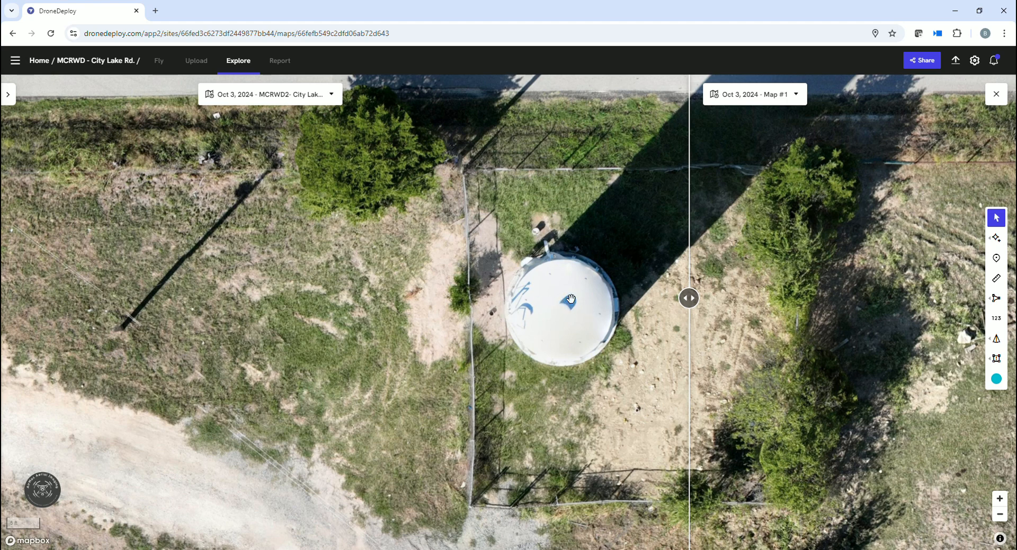
left_click(995, 360)
left_click(956, 362)
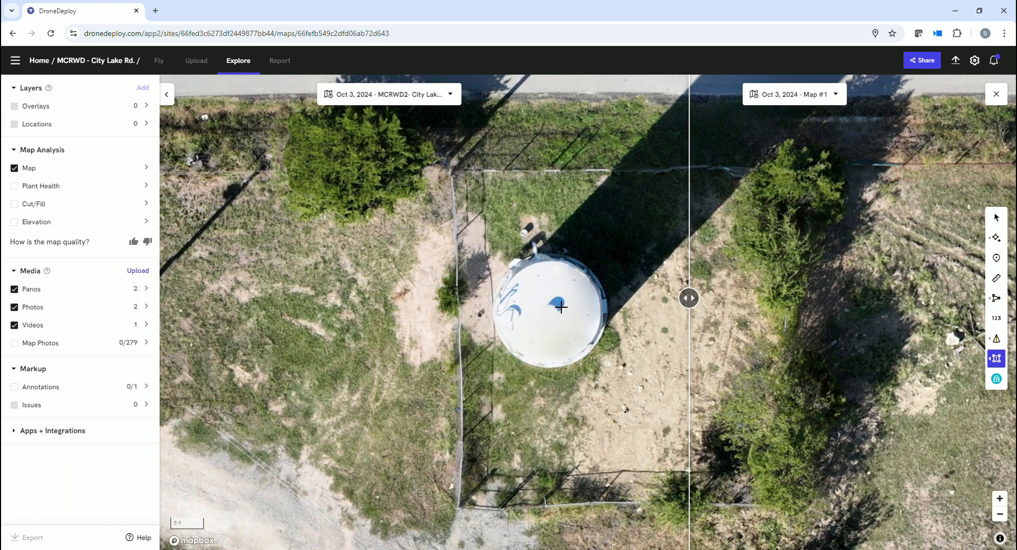
left_click(537, 300)
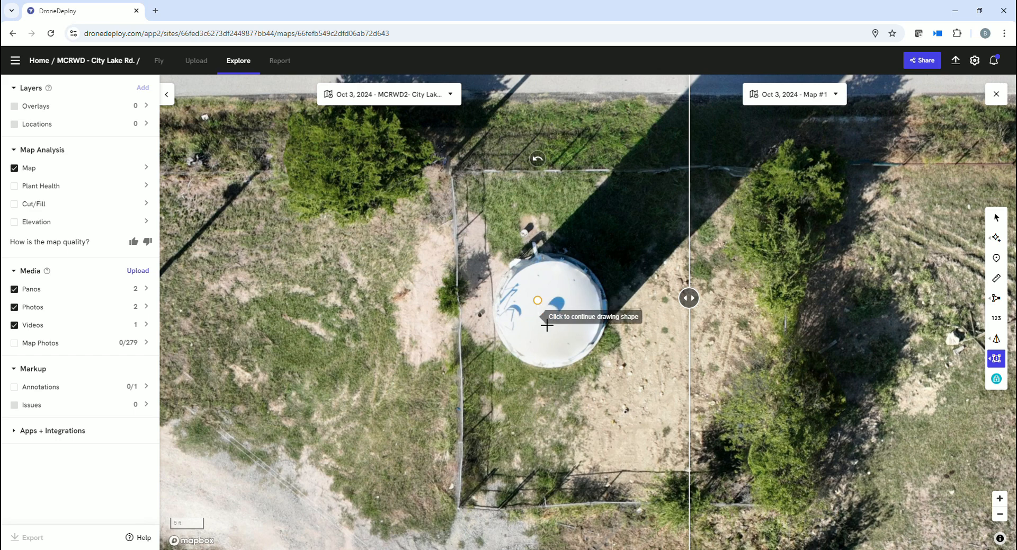
left_click(555, 320)
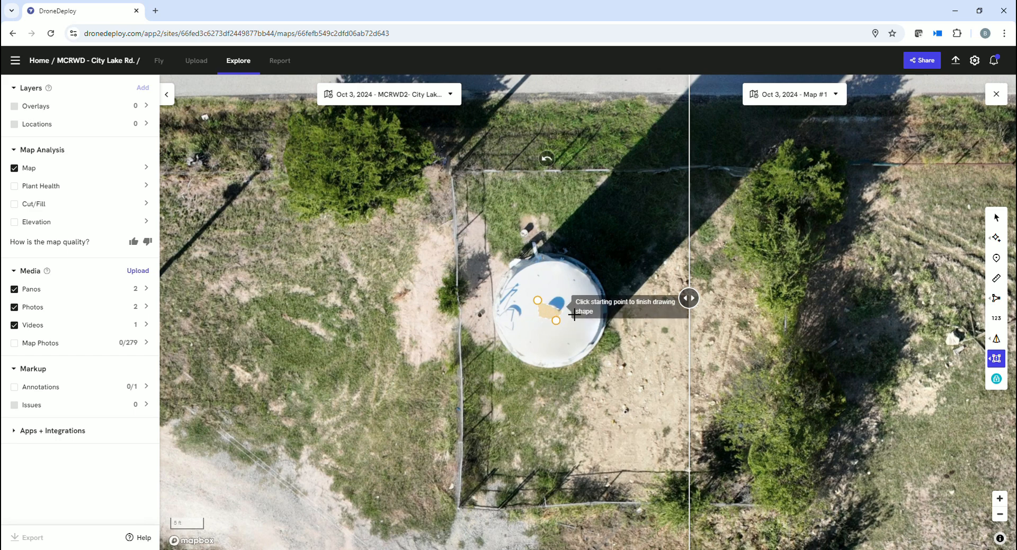
left_click(560, 295)
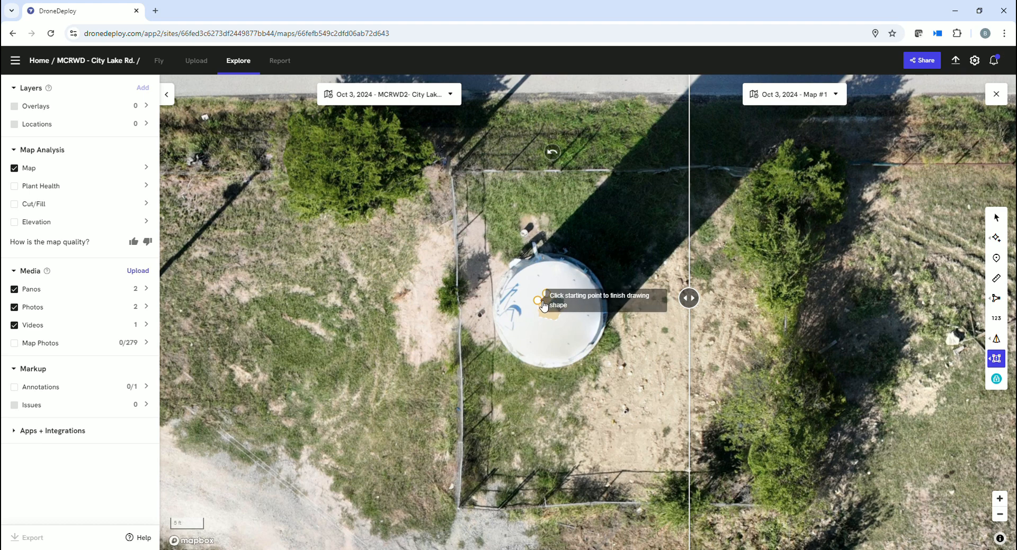
left_click(537, 300)
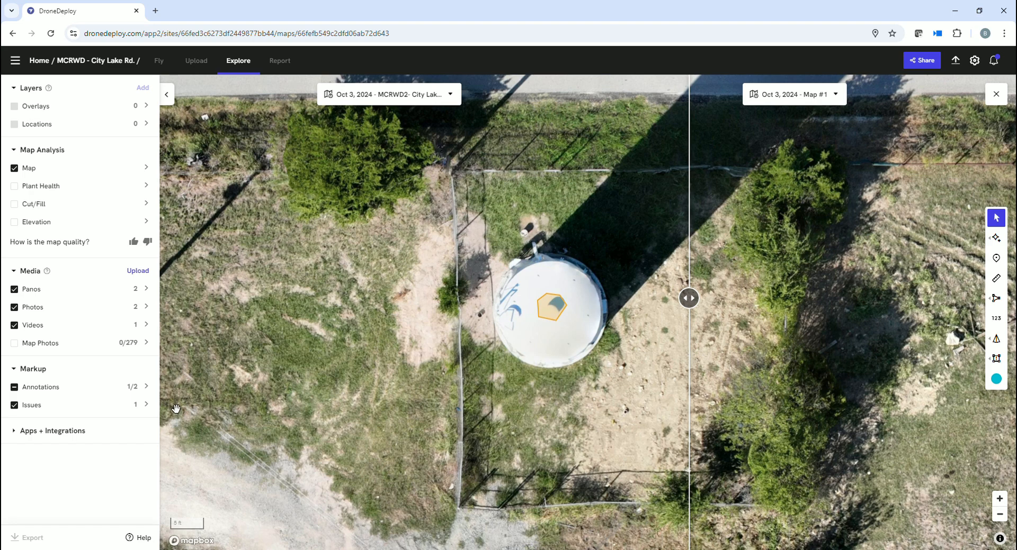
Title the area issue on the tower roof "Rust 1" and close its details
left_click(561, 321)
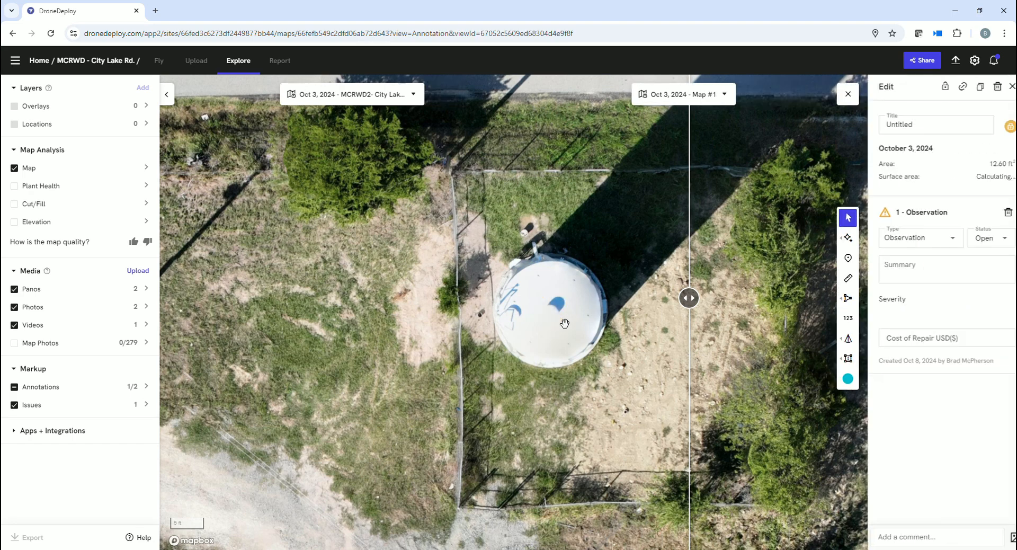
key("ctrl+a")
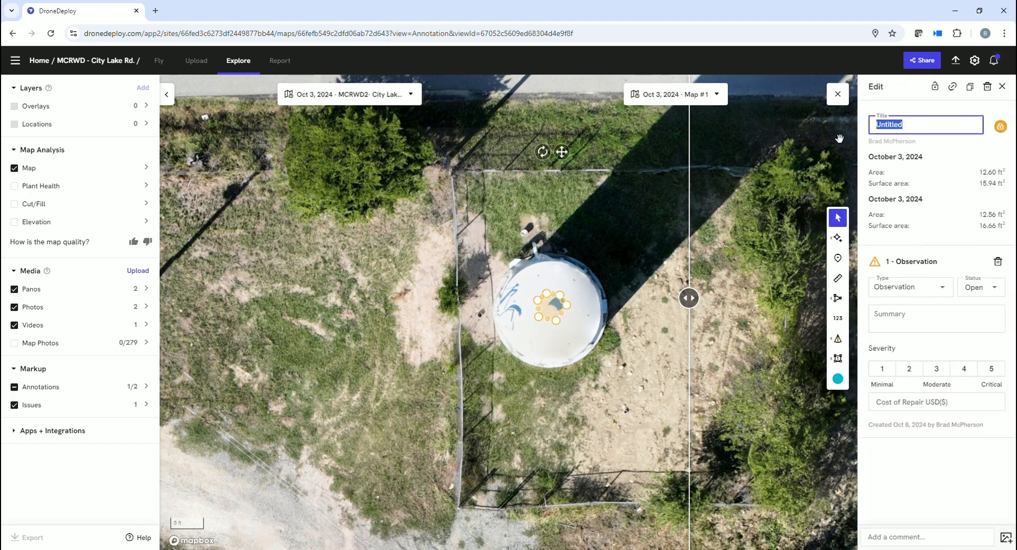
type("Rust 1")
left_click(1002, 86)
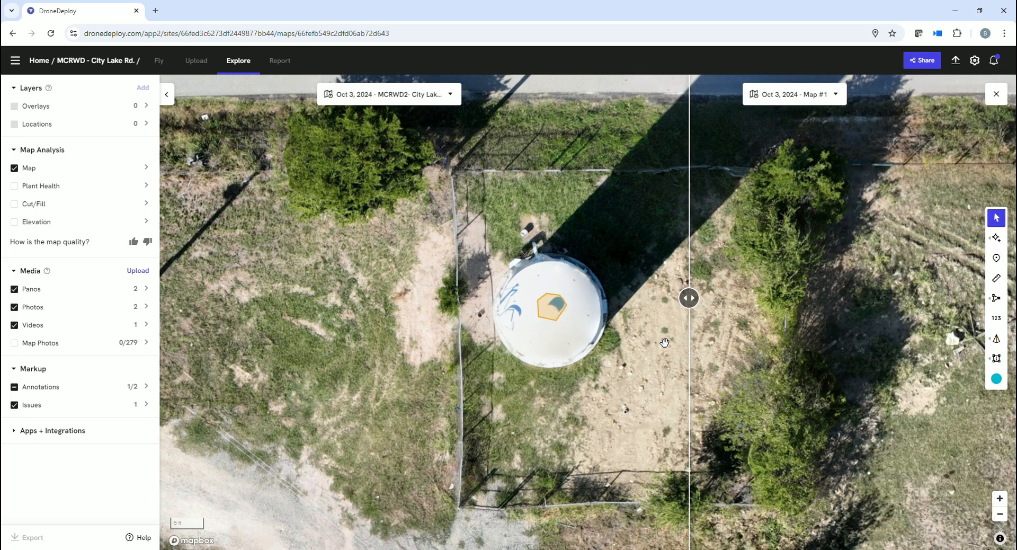
Move the comparison divider to the tower's edge and delete the "Rust 1" issue from the tower roof
left_click_drag(690, 303, 618, 333)
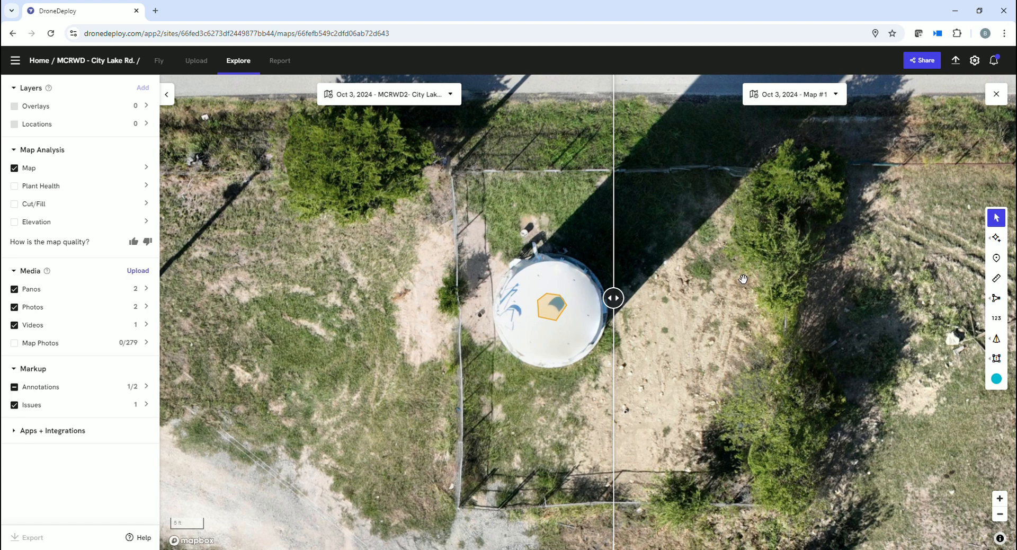
left_click(552, 311)
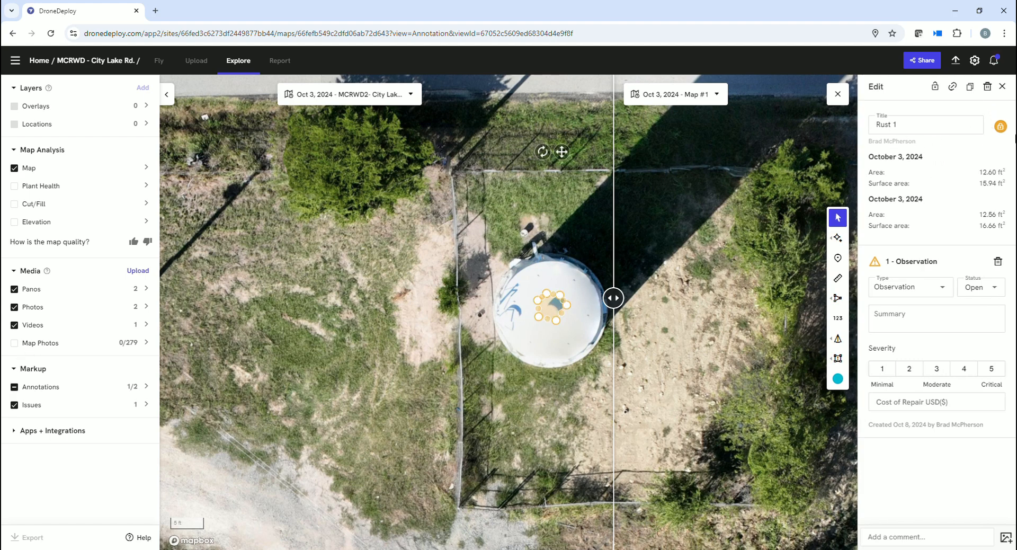
left_click(987, 86)
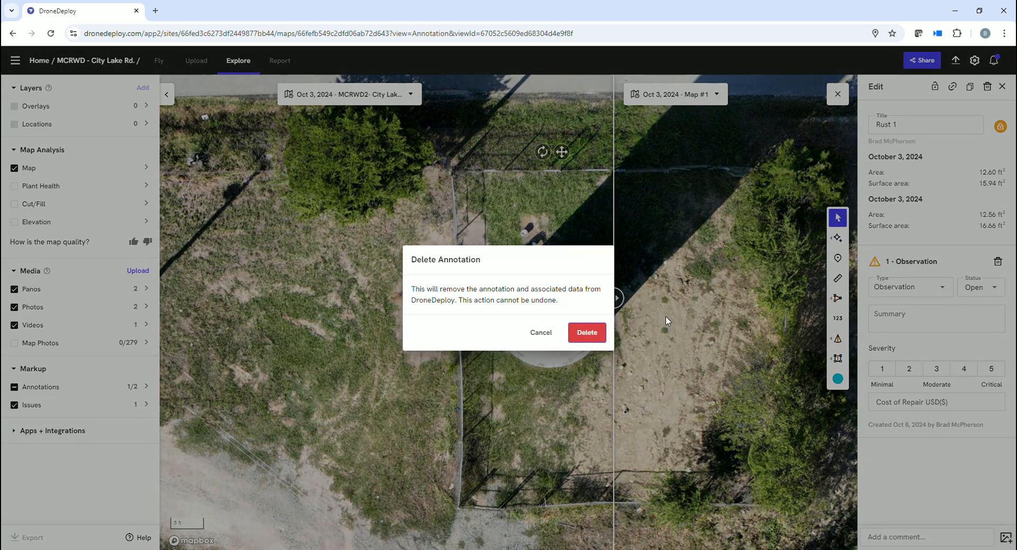
left_click(587, 333)
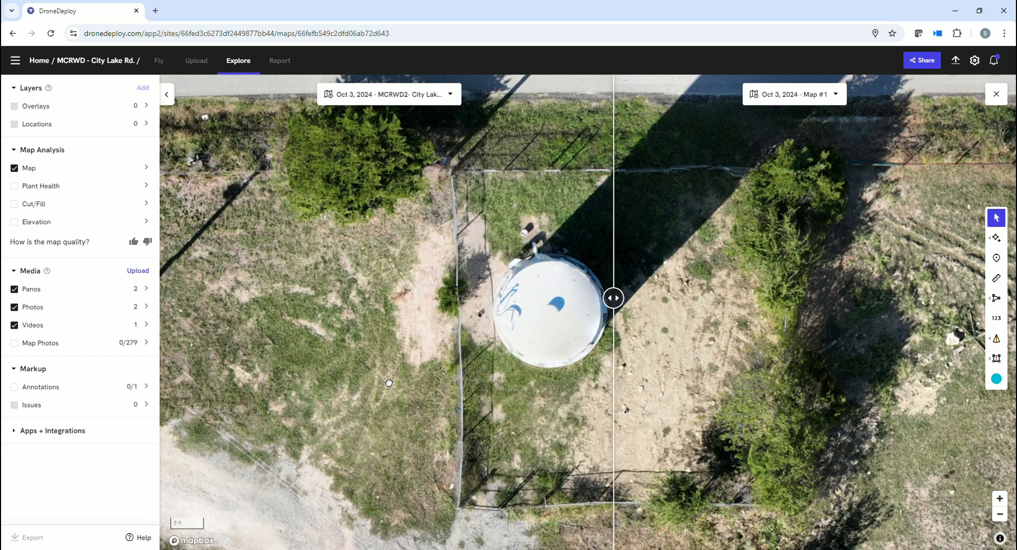
Examine the fenced enclosure, trees and field beside the water tower in the map comparison
left_click_drag(389, 383, 295, 374)
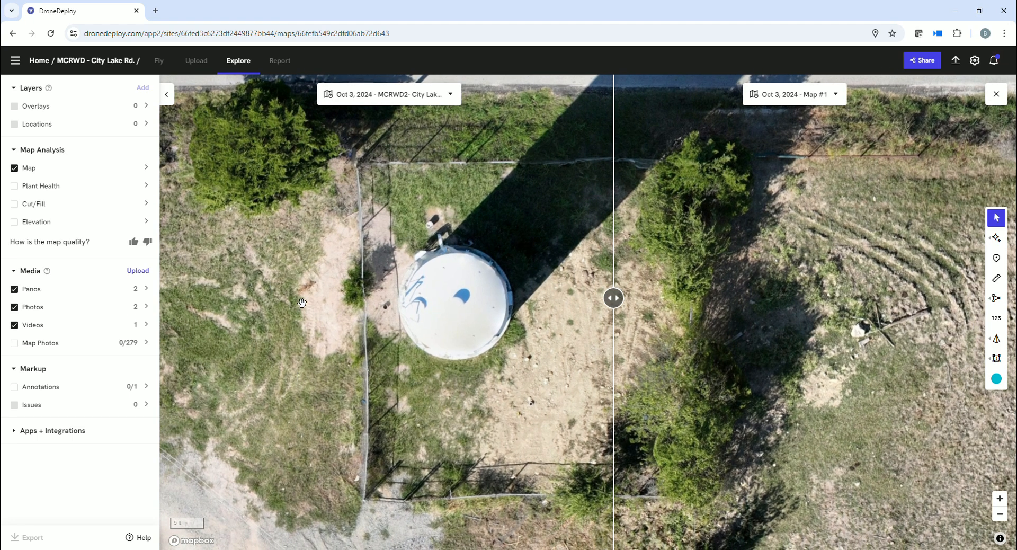
left_click_drag(707, 366, 699, 368)
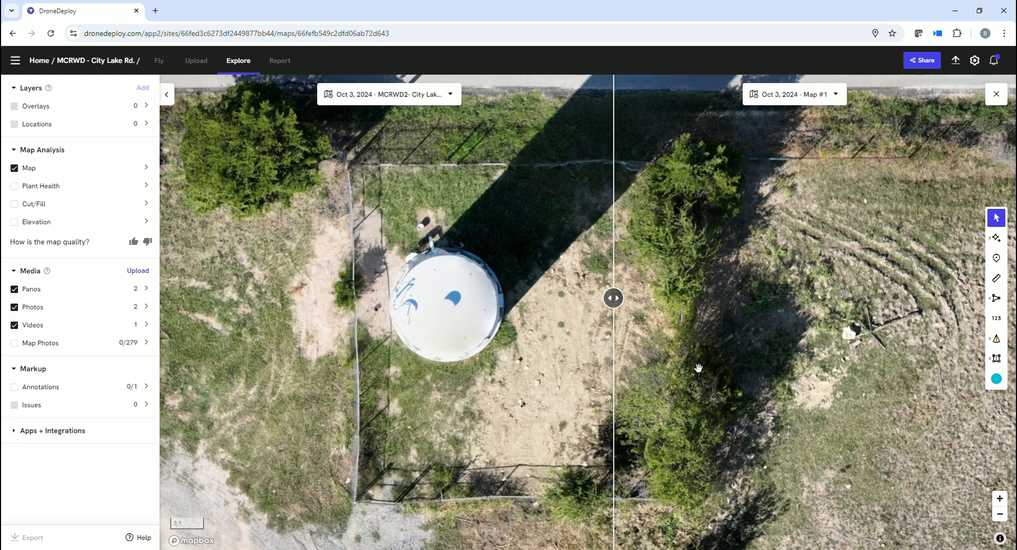
left_click_drag(698, 368, 683, 373)
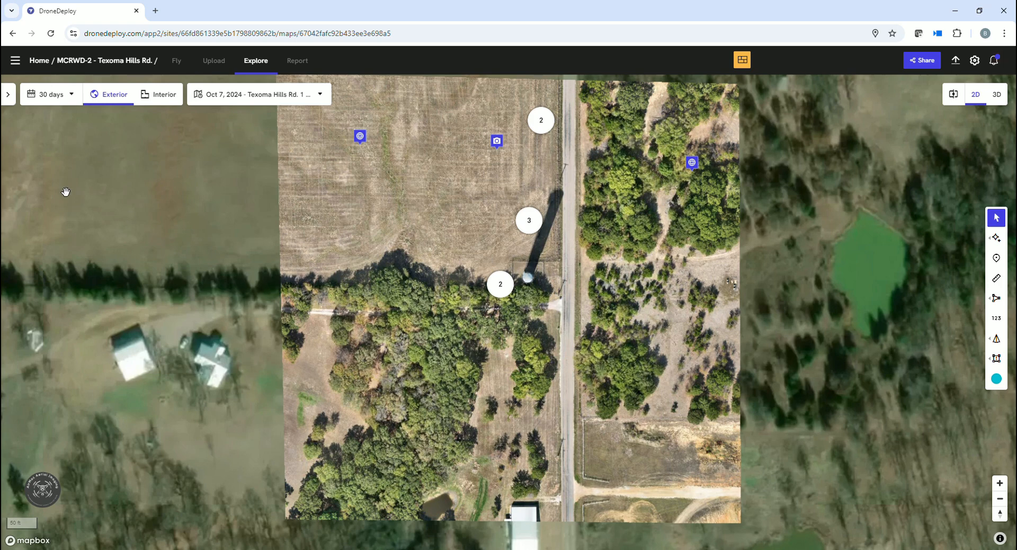
On the Texoma Hills Rd. project, view the first photo in the Spotlight and Thermals group and return to the group
left_click(13, 97)
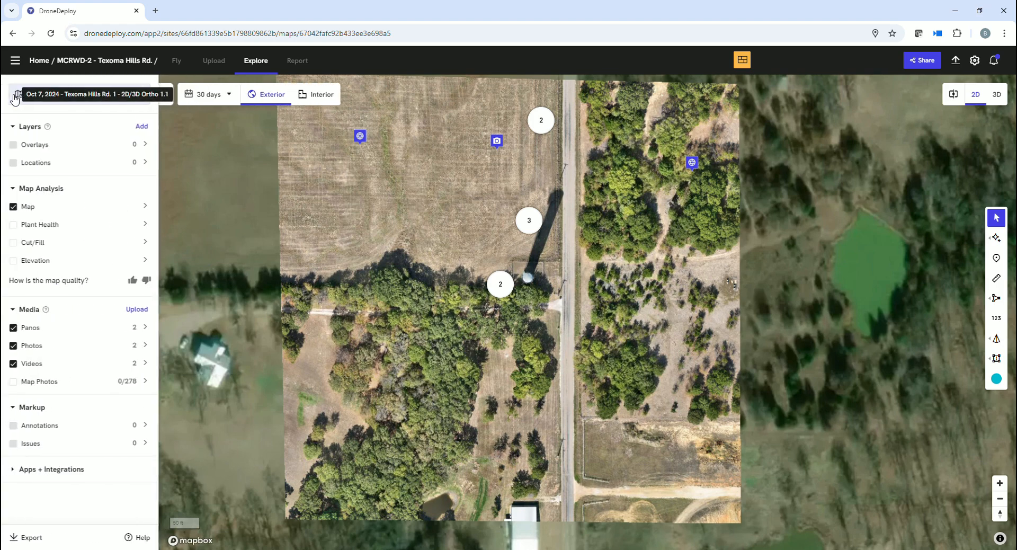
left_click(29, 347)
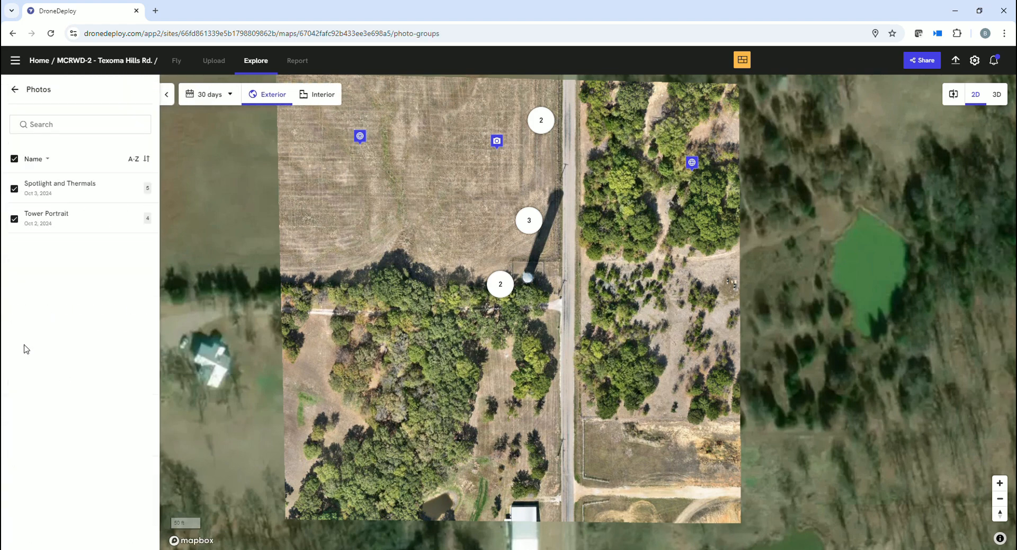
left_click(37, 189)
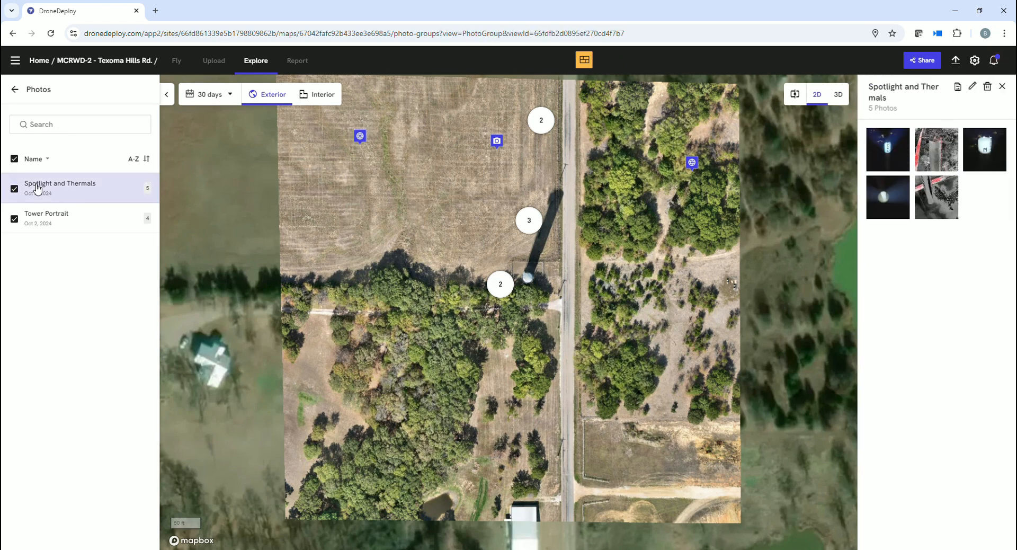
left_click(886, 162)
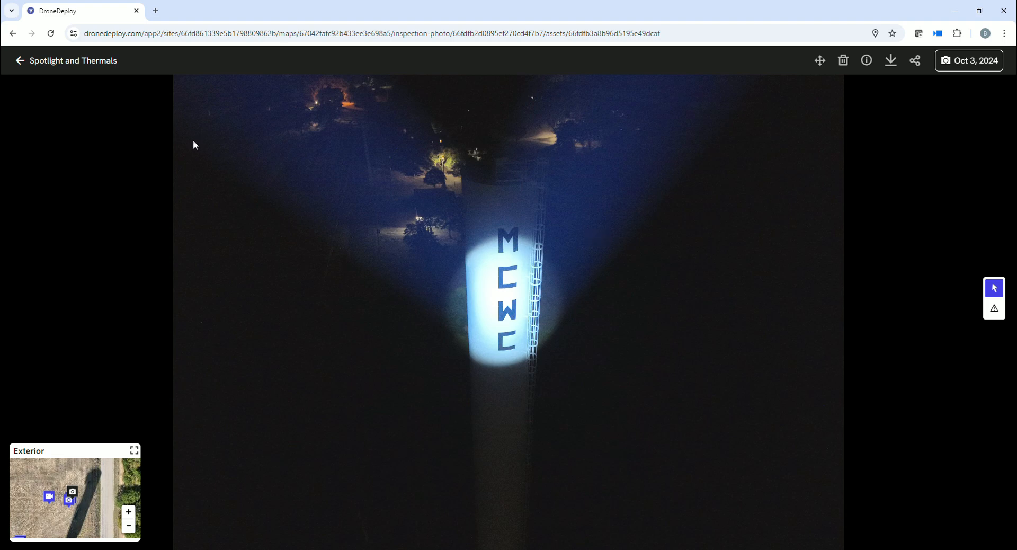
left_click(19, 61)
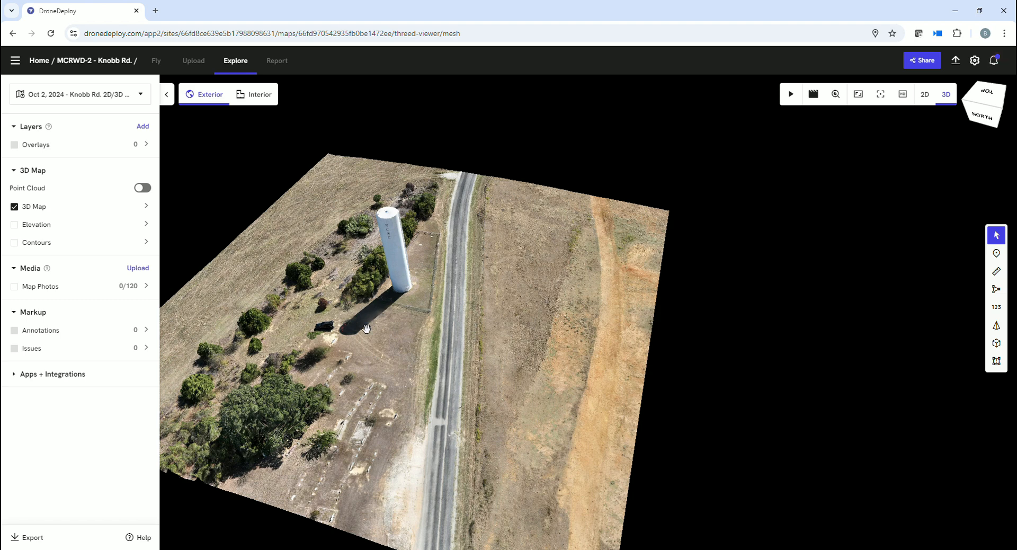
Examine the water tower in the Knobb Rd. 3D model from several angles, including its roof up close and the surrounding site
scroll(369, 257, "up", 3)
scroll(305, 227, "up", 4)
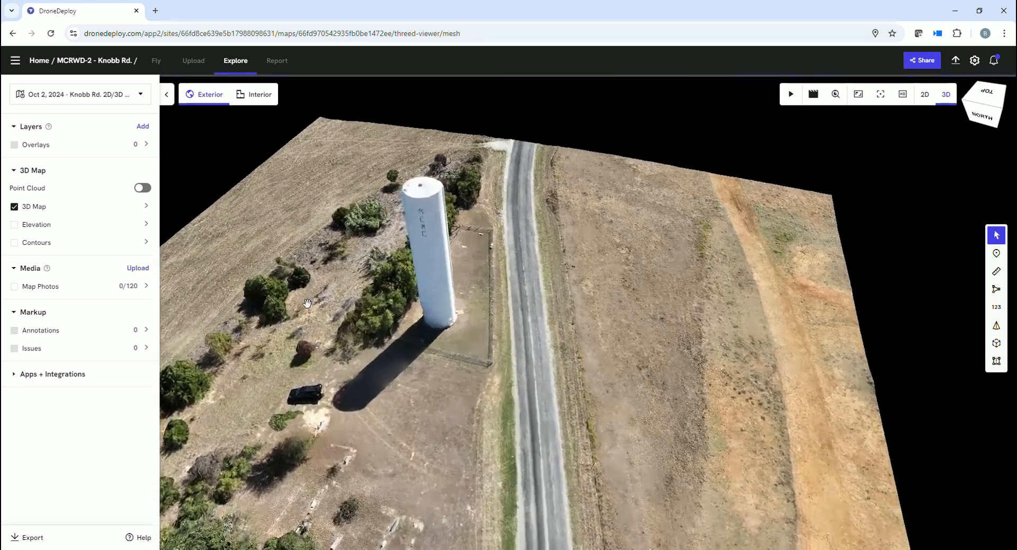
left_click_drag(310, 370, 488, 397)
scroll(434, 405, "up", 2)
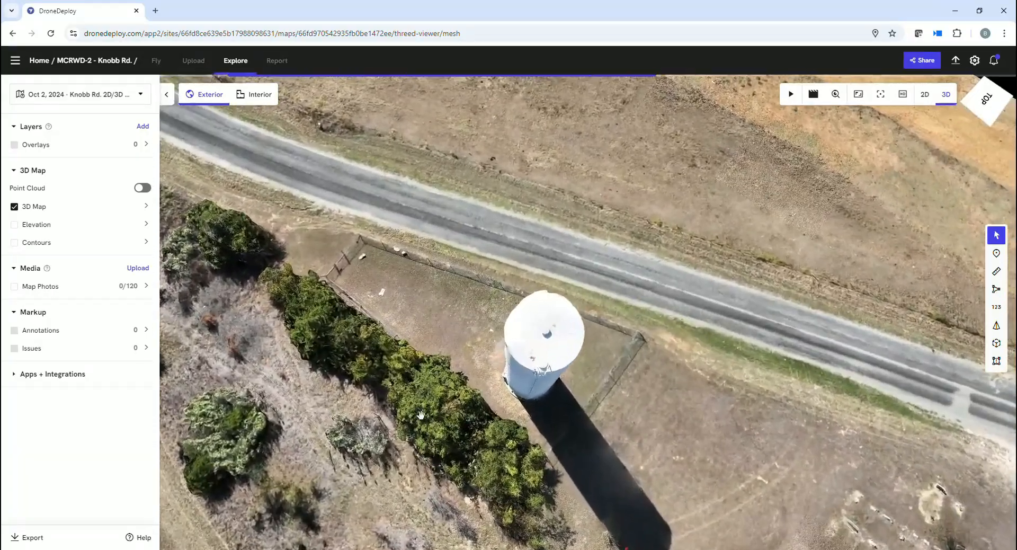
left_click_drag(434, 405, 483, 394)
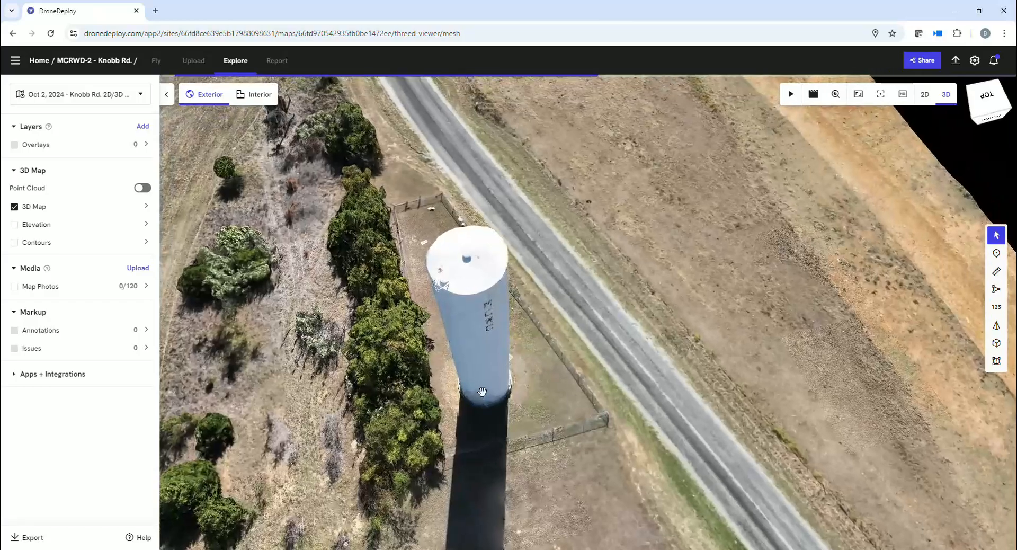
scroll(460, 286, "up", 3)
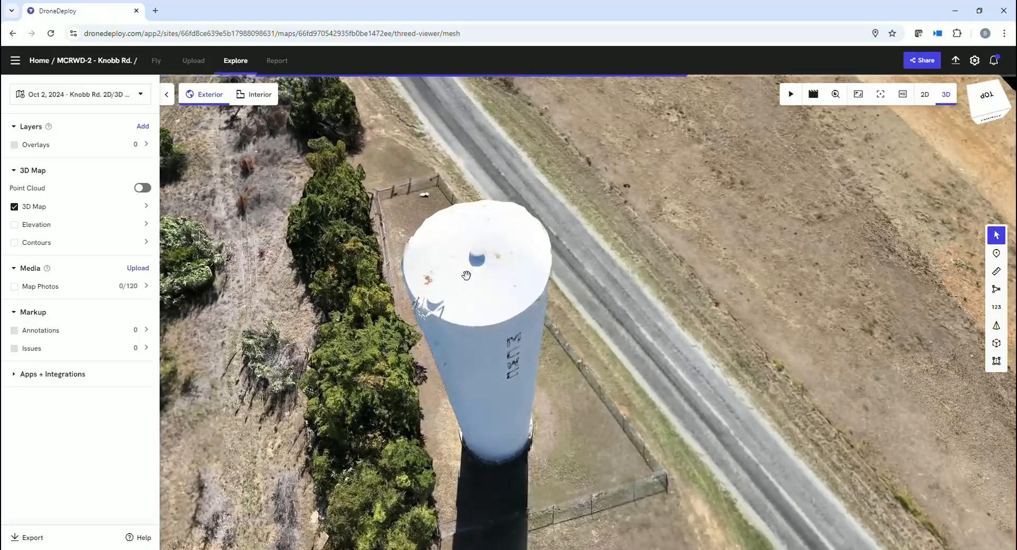
scroll(461, 356, "up", 3)
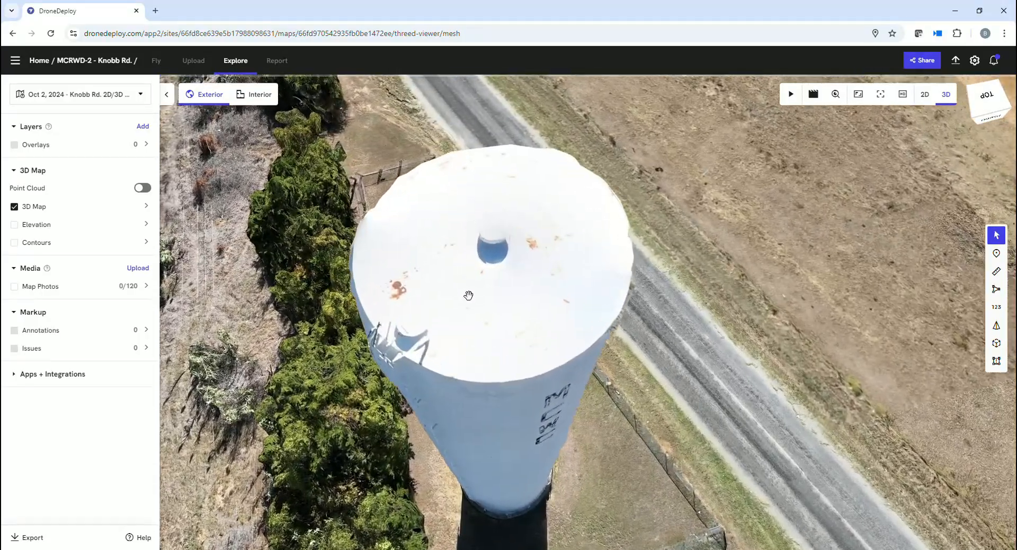
left_click_drag(472, 315, 470, 319)
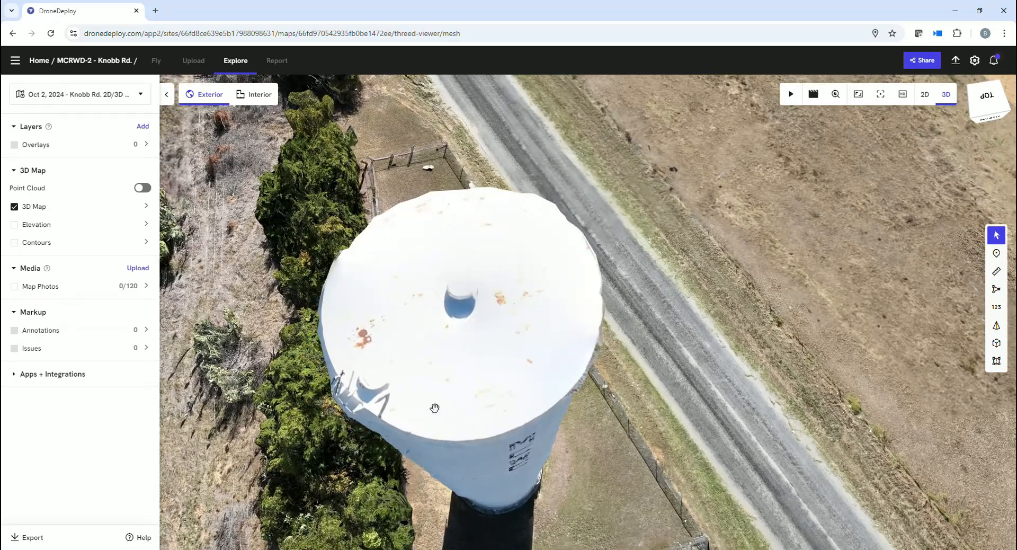
scroll(444, 346, "down", 5)
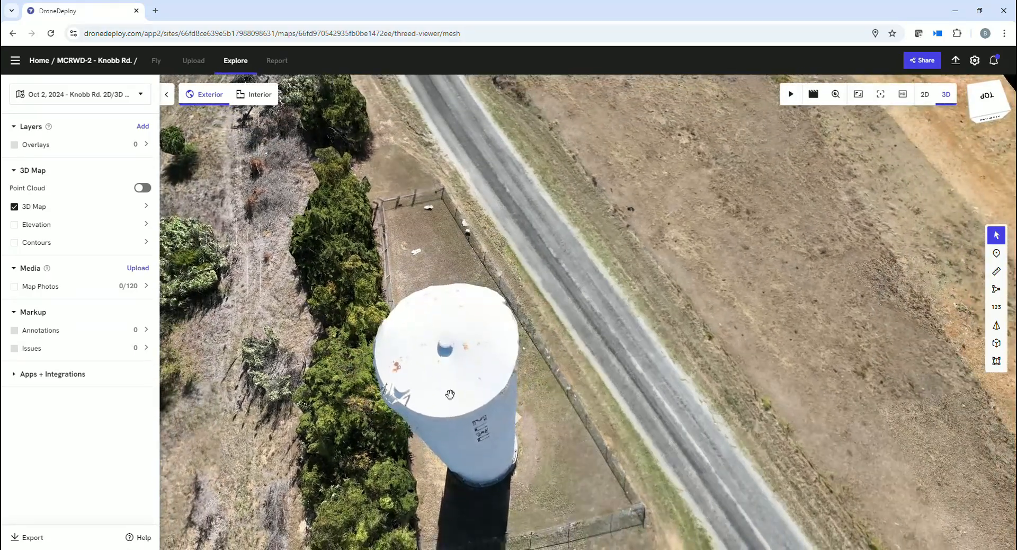
scroll(484, 407, "down", 5)
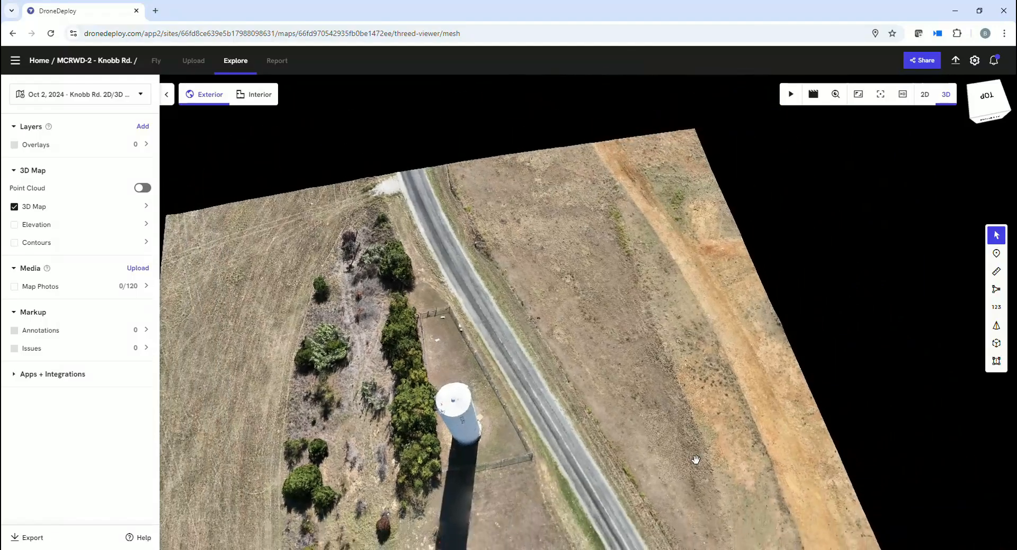
left_click_drag(695, 460, 710, 405)
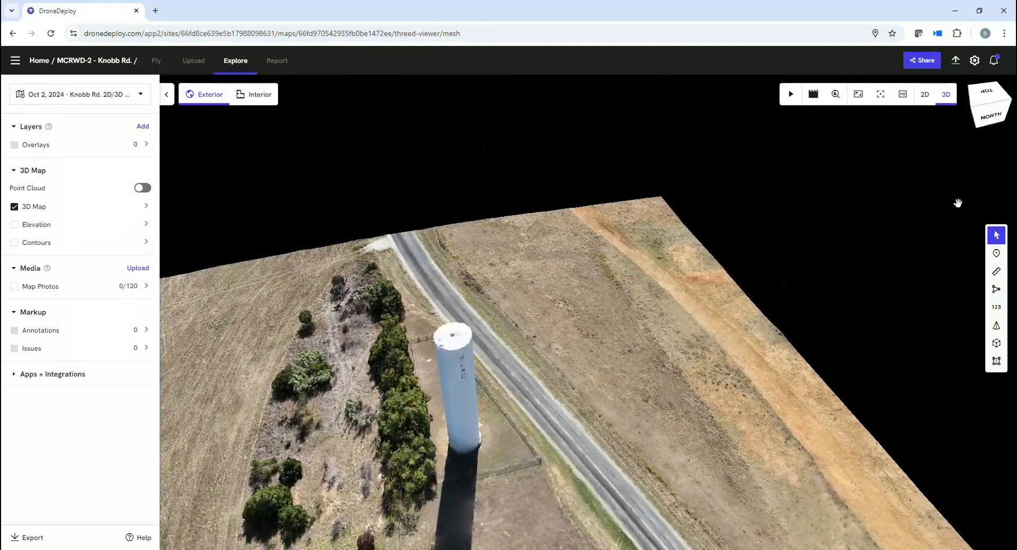
Switch the Knobb Rd. map to 2D and open the Photos with Thermals group from the project's photos
left_click(925, 96)
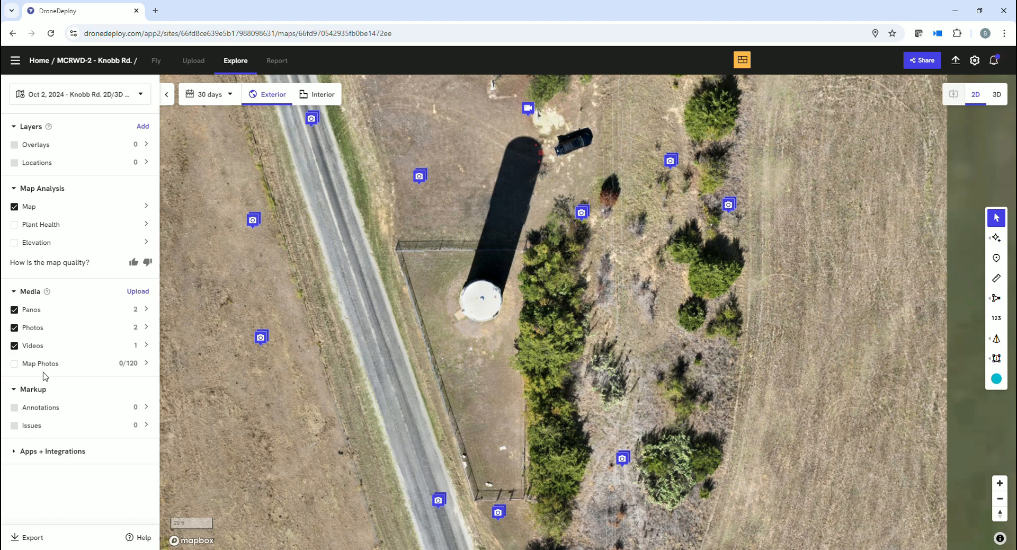
left_click_drag(446, 399, 445, 399)
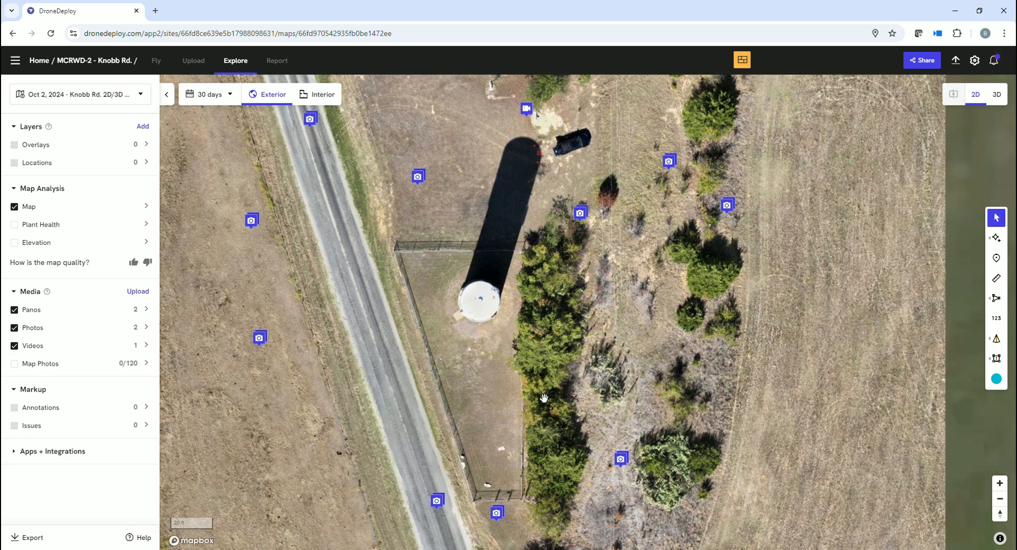
left_click(34, 329)
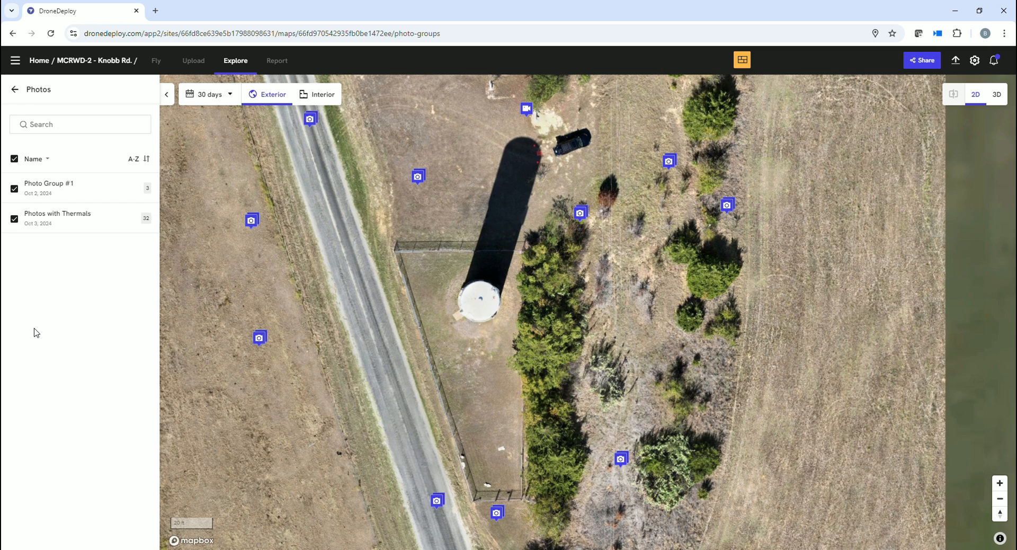
left_click(71, 217)
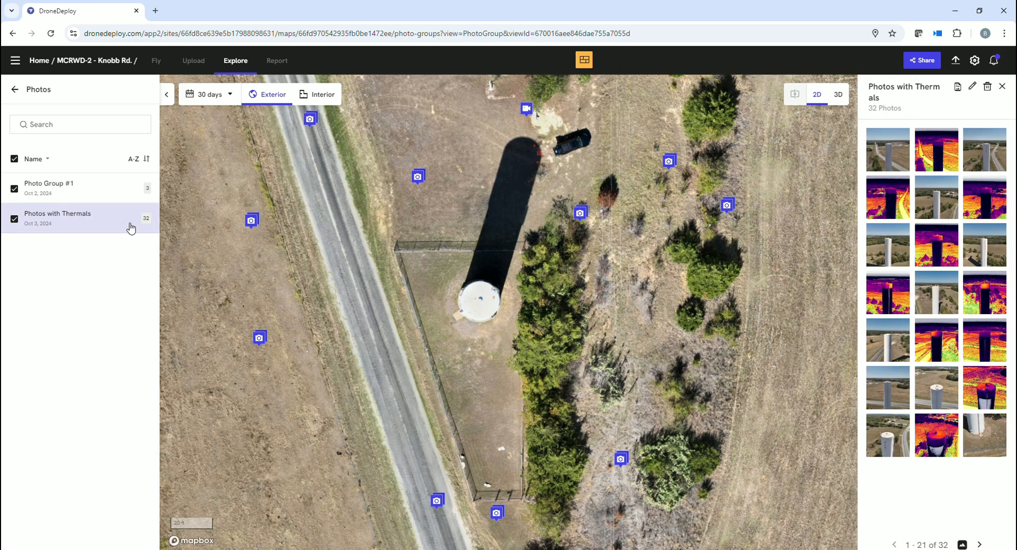
View the first photo in Photo Group #1 and return to the group
left_click(35, 188)
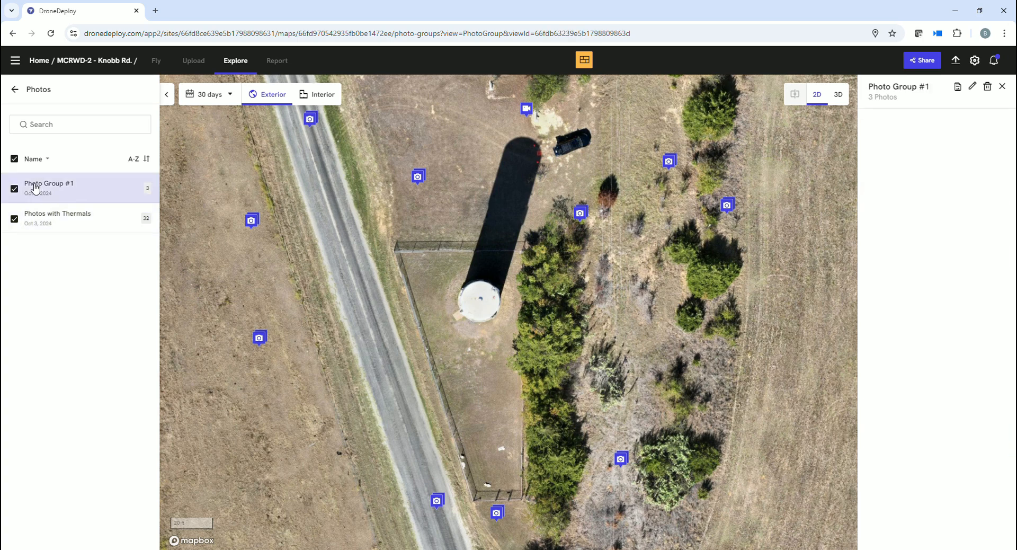
left_click(883, 150)
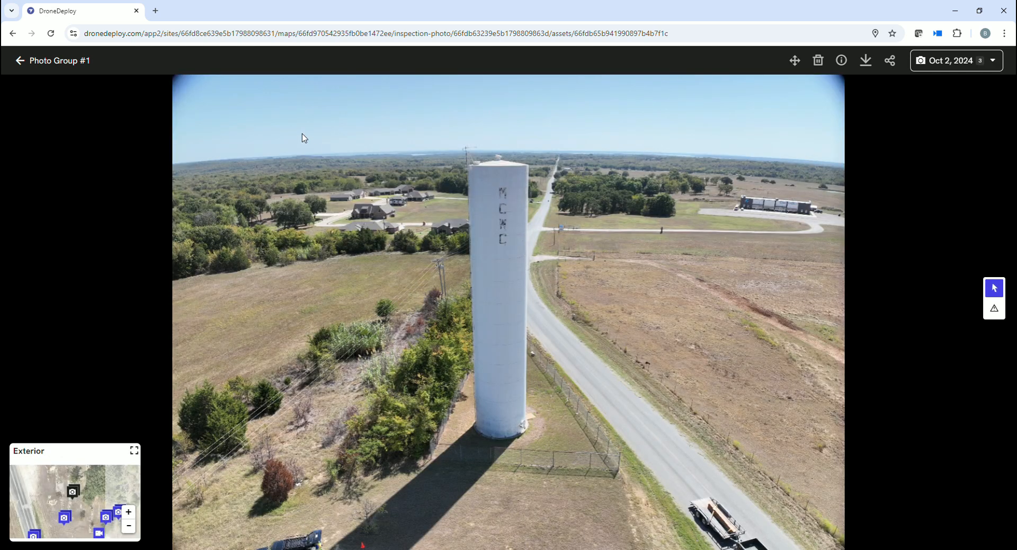
left_click(20, 61)
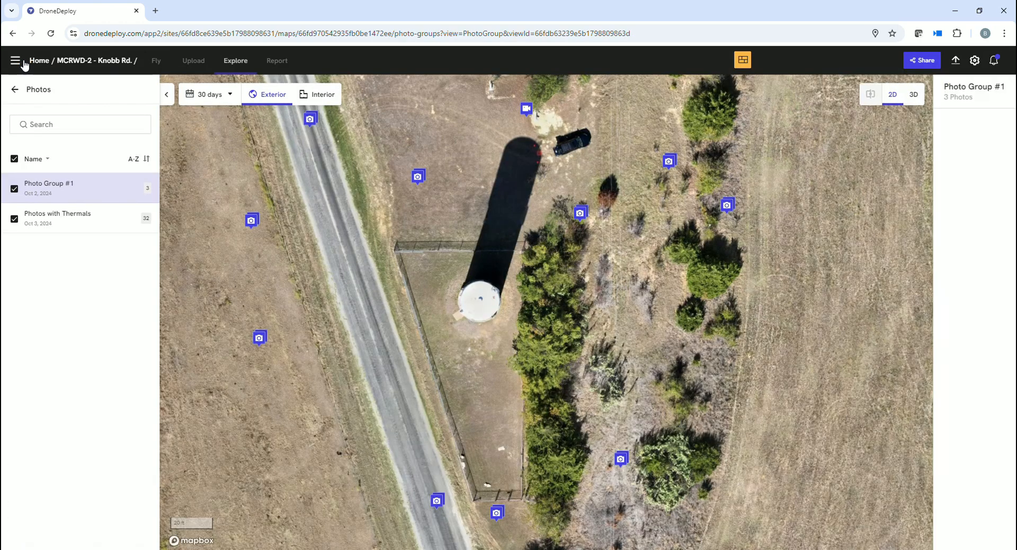
In the Photos with Thermals group, inspect the tower roof up close in the elevated color photo and return to the group
left_click(57, 218)
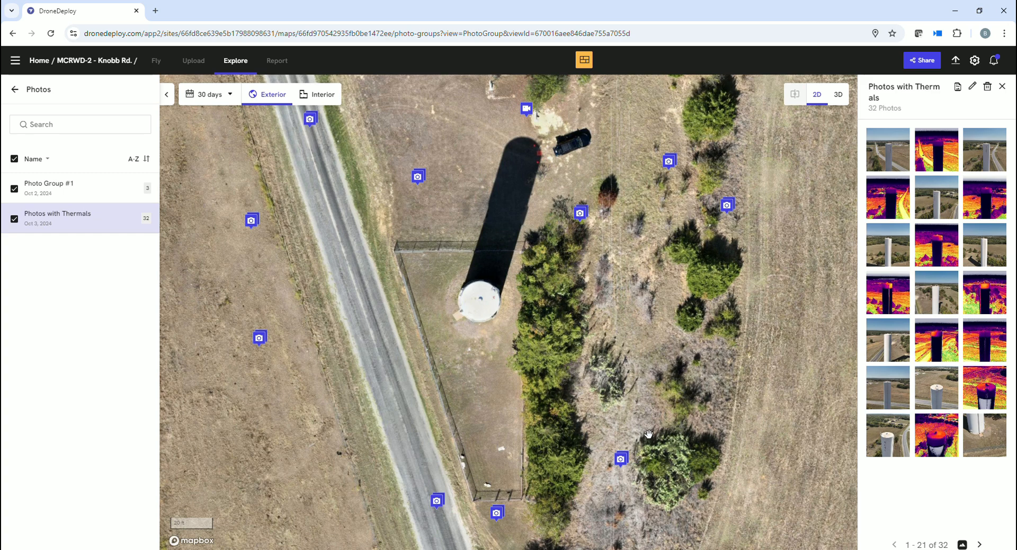
left_click_drag(653, 435, 614, 443)
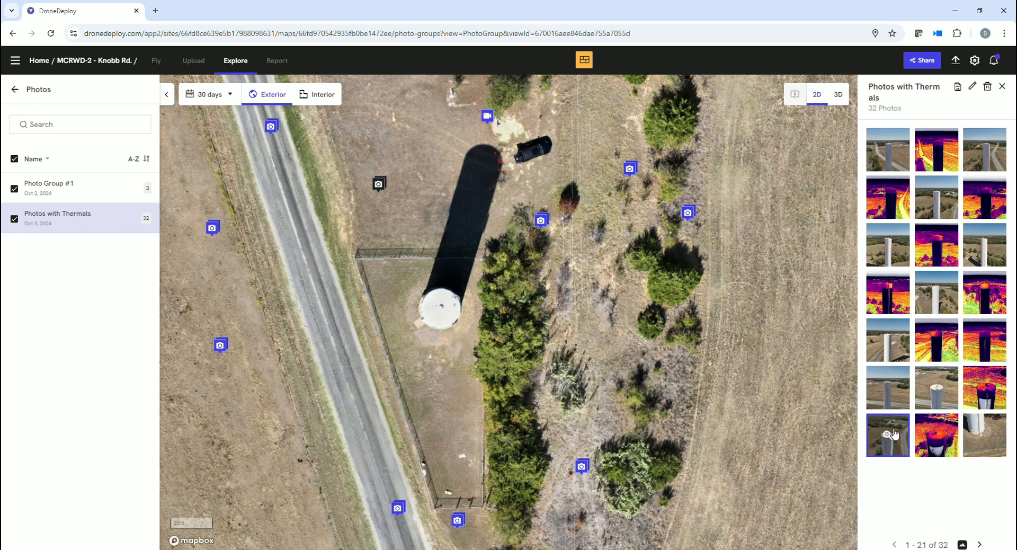
left_click(876, 431)
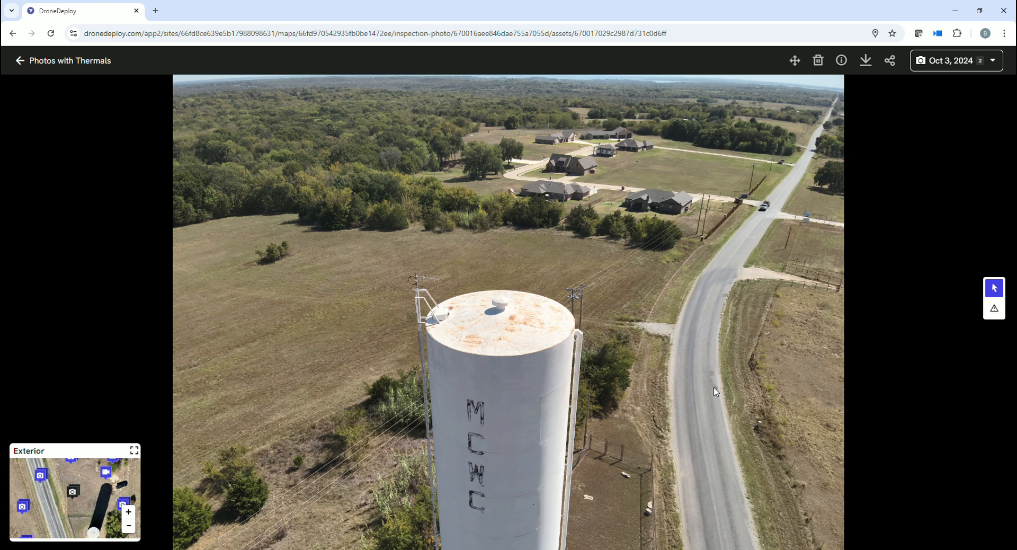
left_click_drag(455, 343, 490, 370)
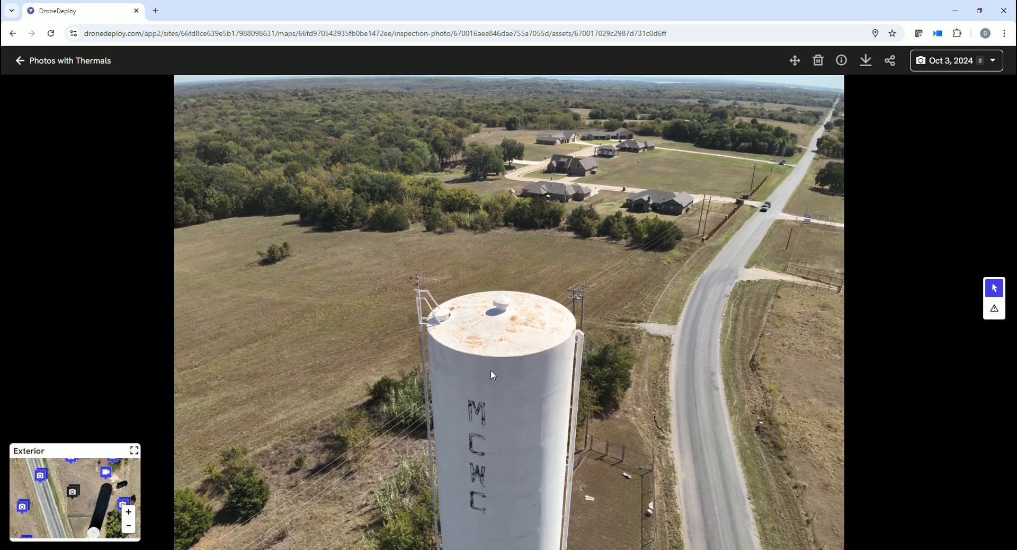
scroll(490, 370, "up", 5)
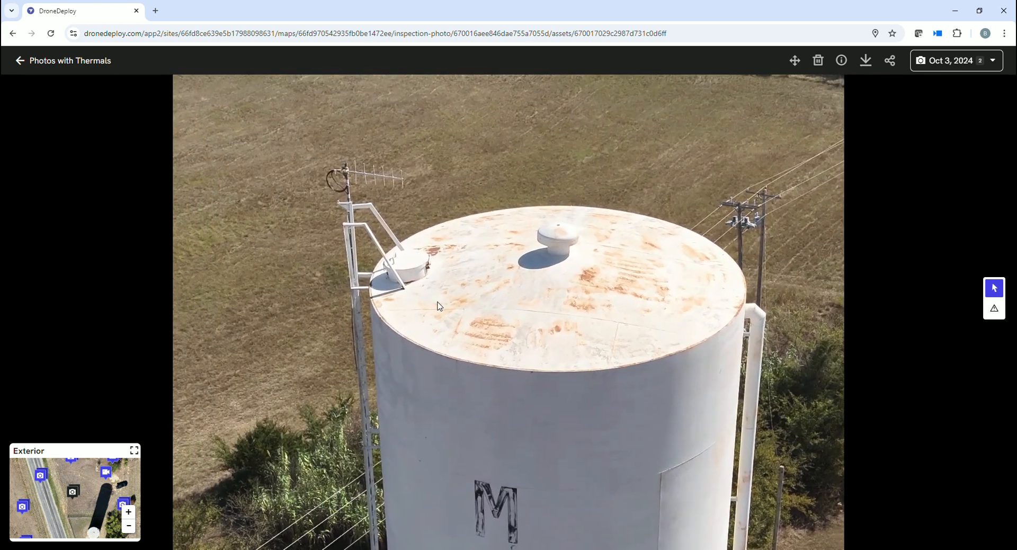
left_click_drag(438, 302, 415, 281)
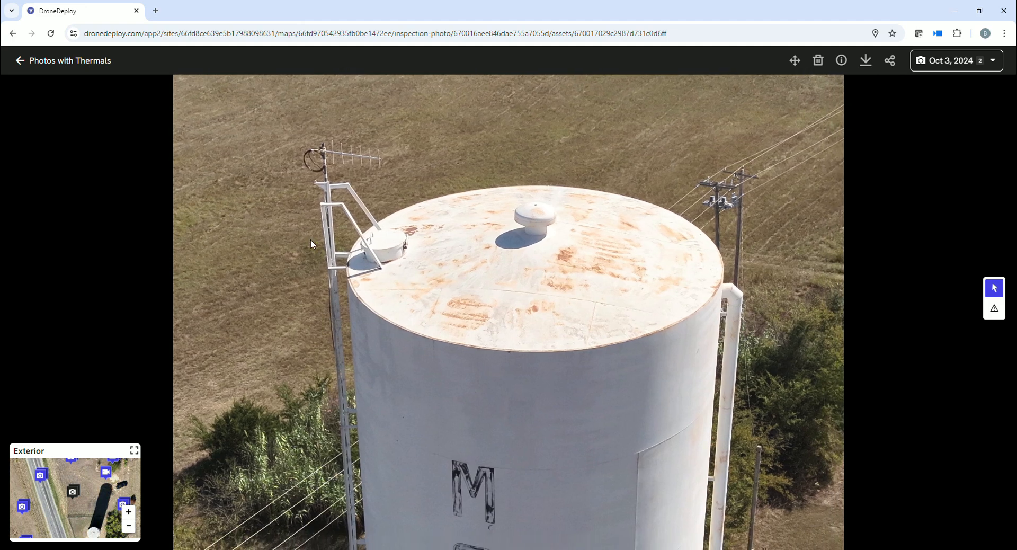
left_click(21, 61)
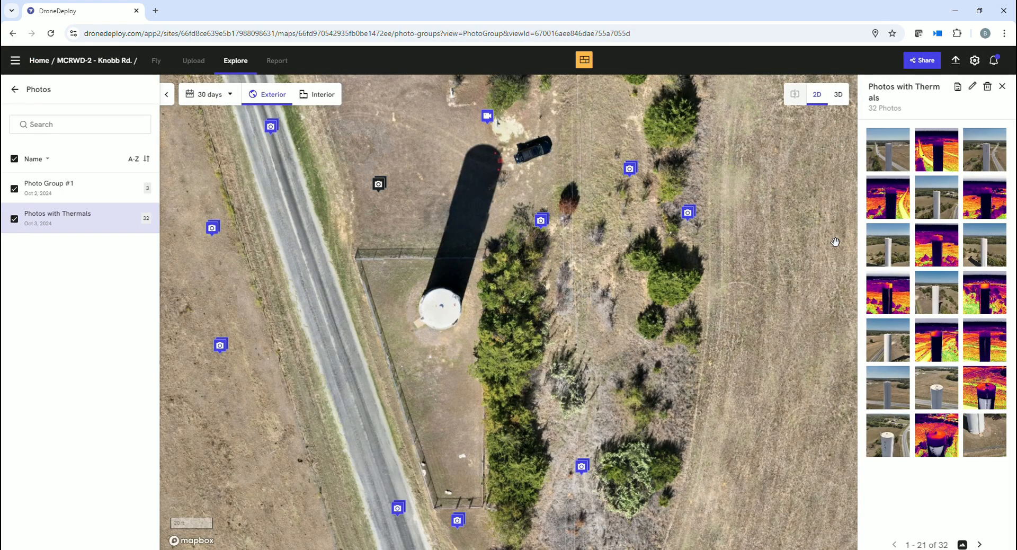
View the thermal photo of the tower roof, then reopen the matching color photo from the same group
left_click(933, 433)
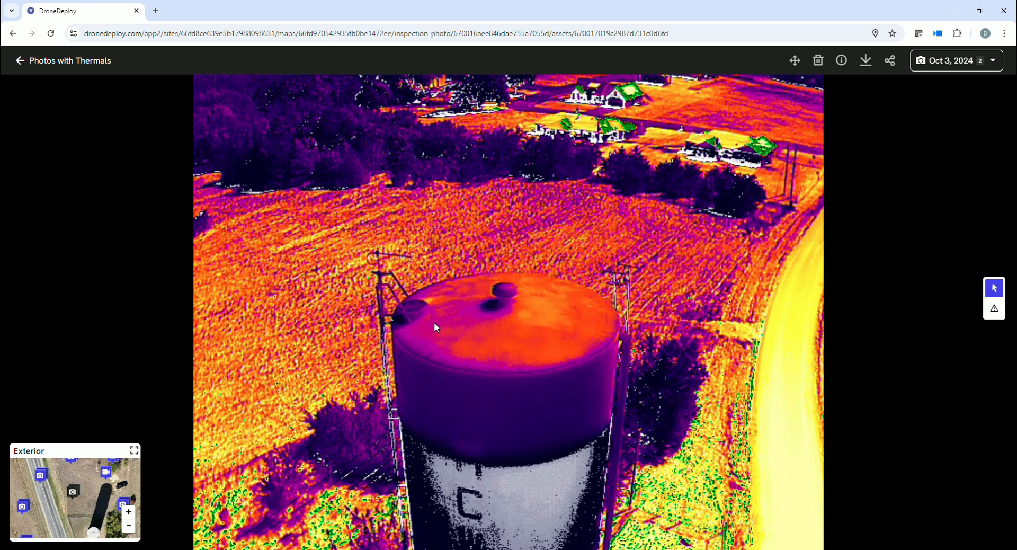
left_click(20, 61)
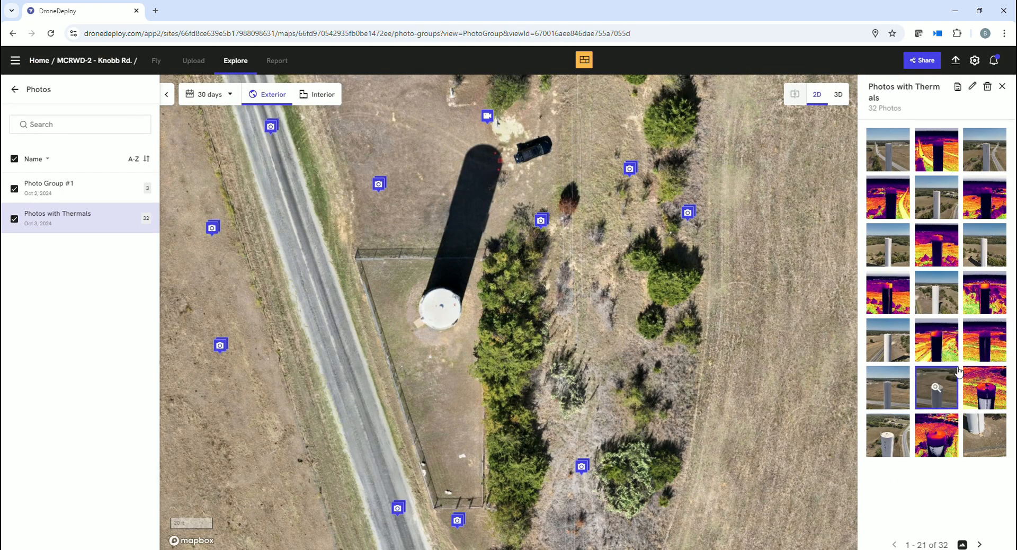
left_click(889, 436)
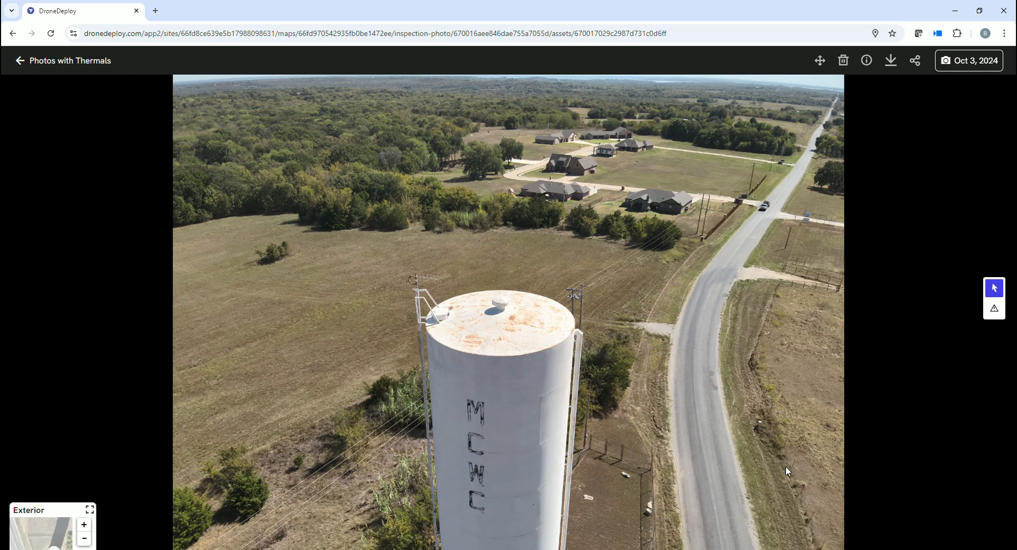